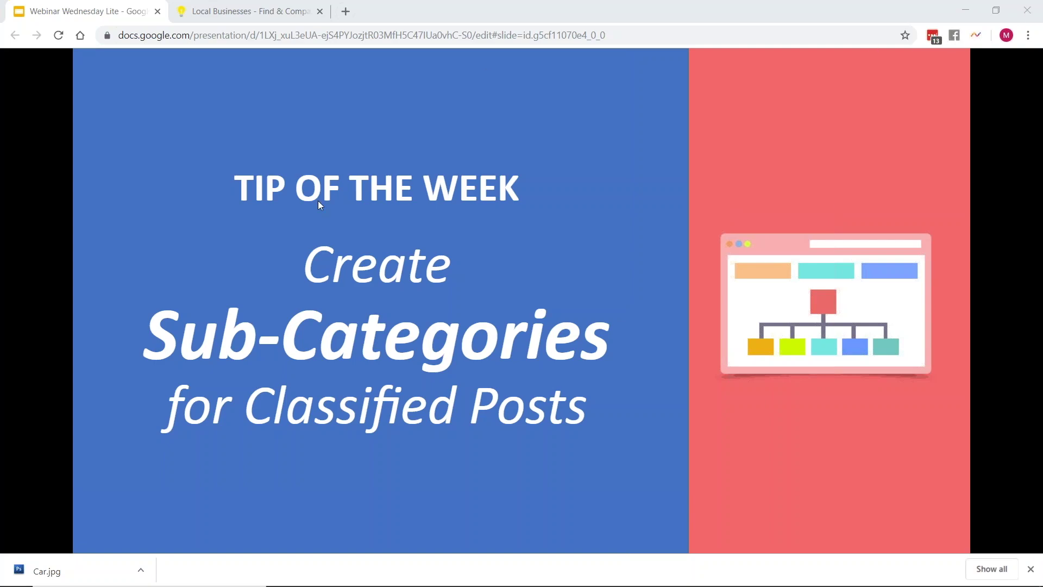
# - Flip to the next slide and back, then open Chrome's menu for full screen
pyautogui.click(584, 115)
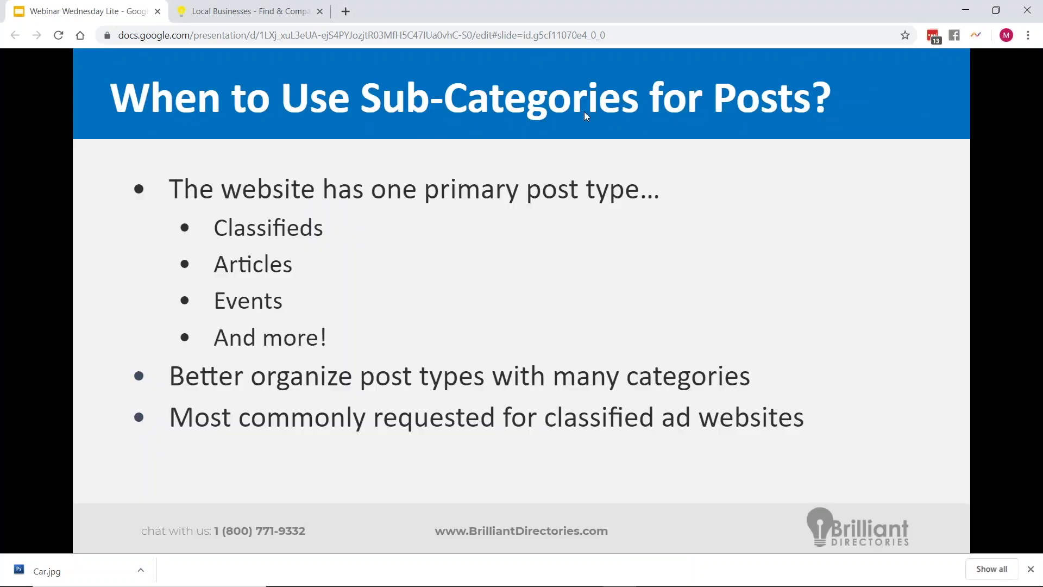
pyautogui.press('Left')
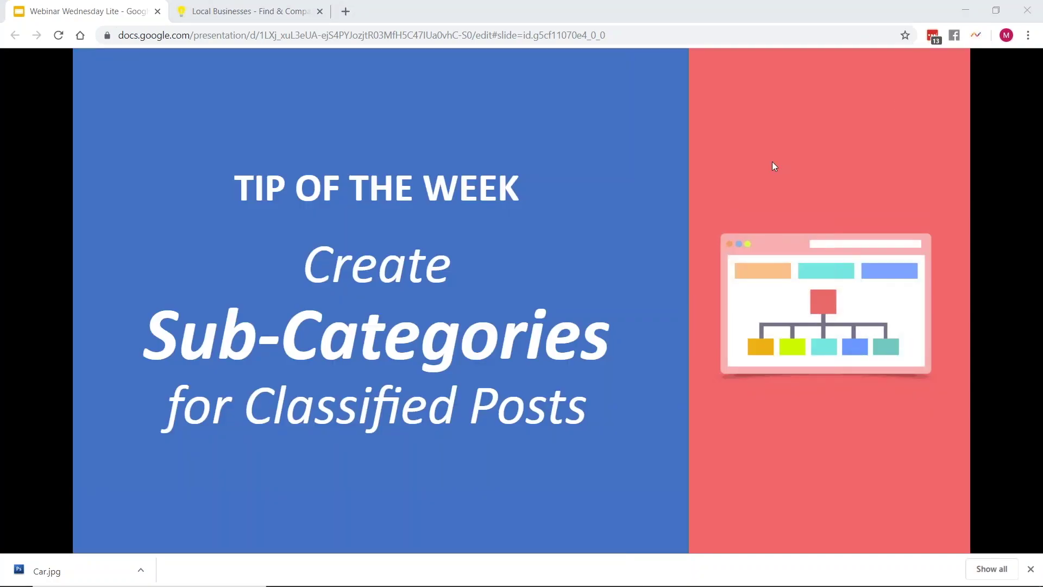
pyautogui.click(1028, 35)
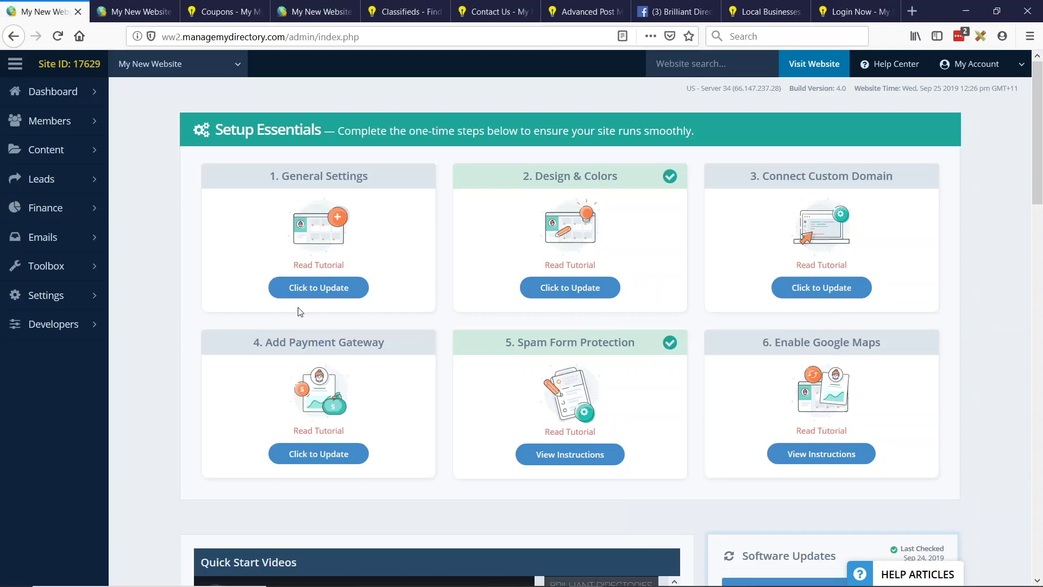
# - Open the Classified post type for editing from the post settings list
pyautogui.moveTo(57, 151)
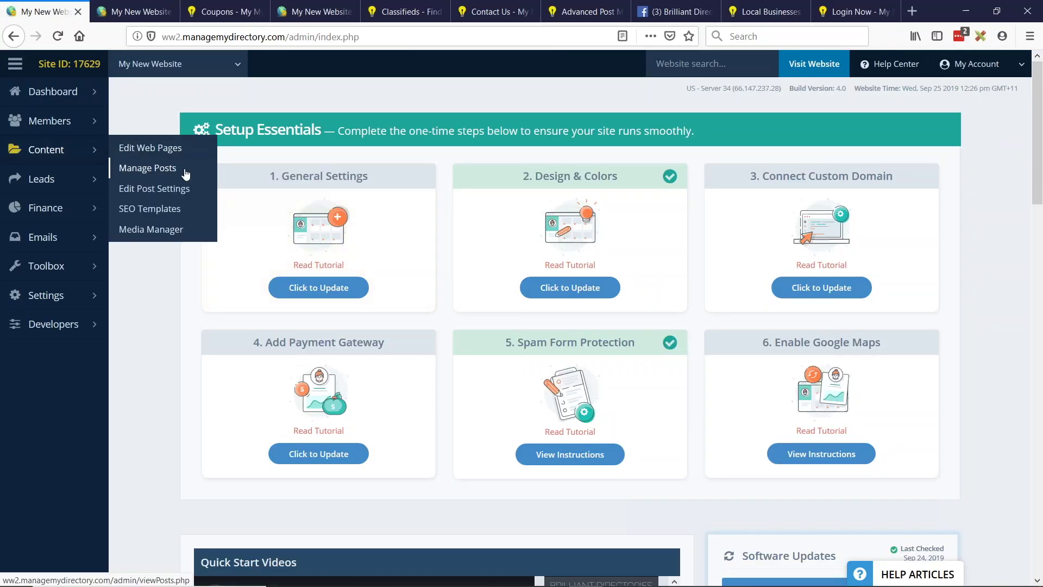
pyautogui.click(155, 190)
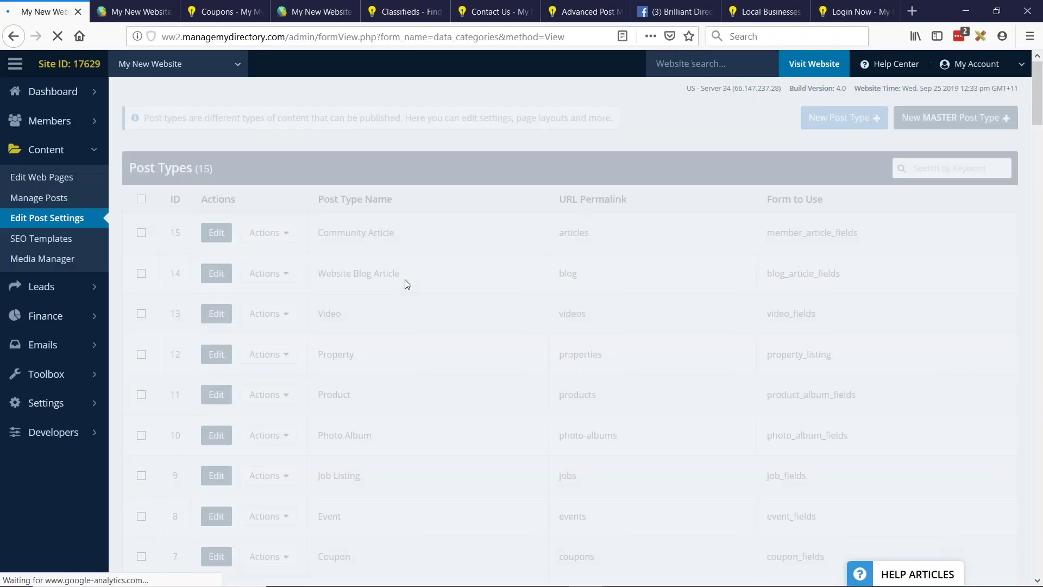
pyautogui.scroll(-2, 357, 207)
pyautogui.scroll(-2, 357, 207)
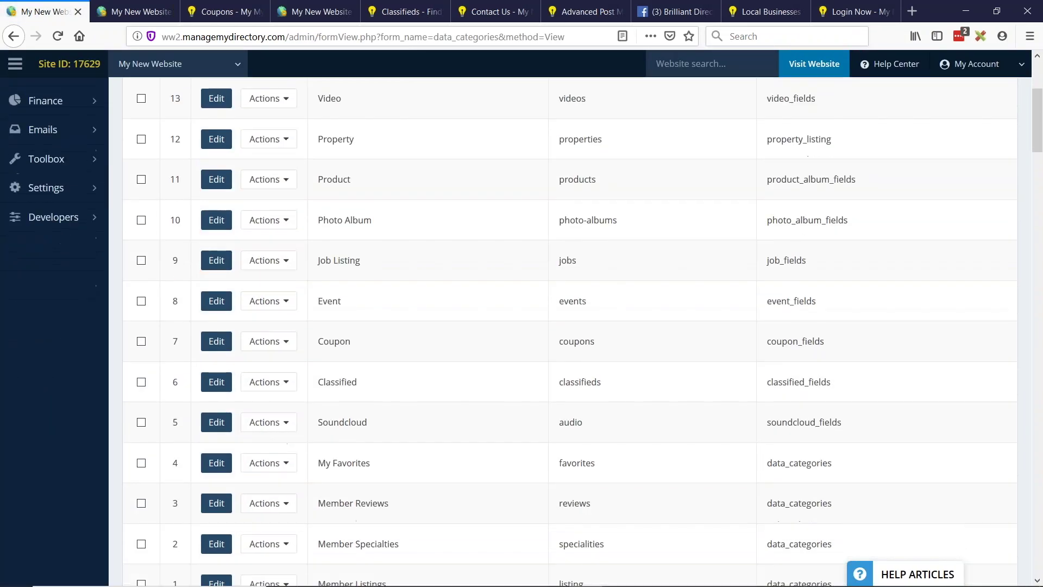
pyautogui.scroll(3, 46, 227)
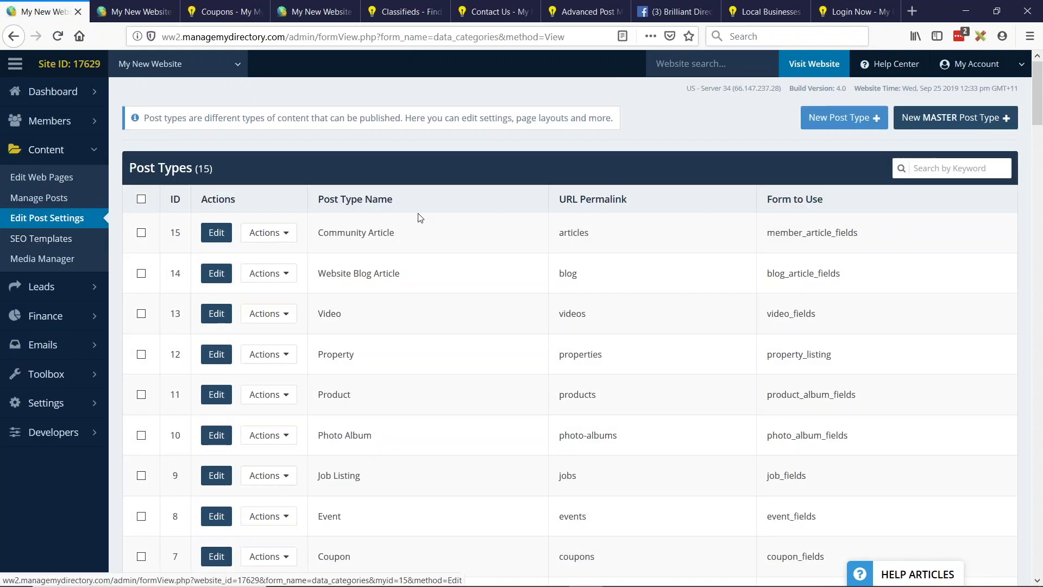
pyautogui.scroll(-4, 419, 216)
pyautogui.click(216, 381)
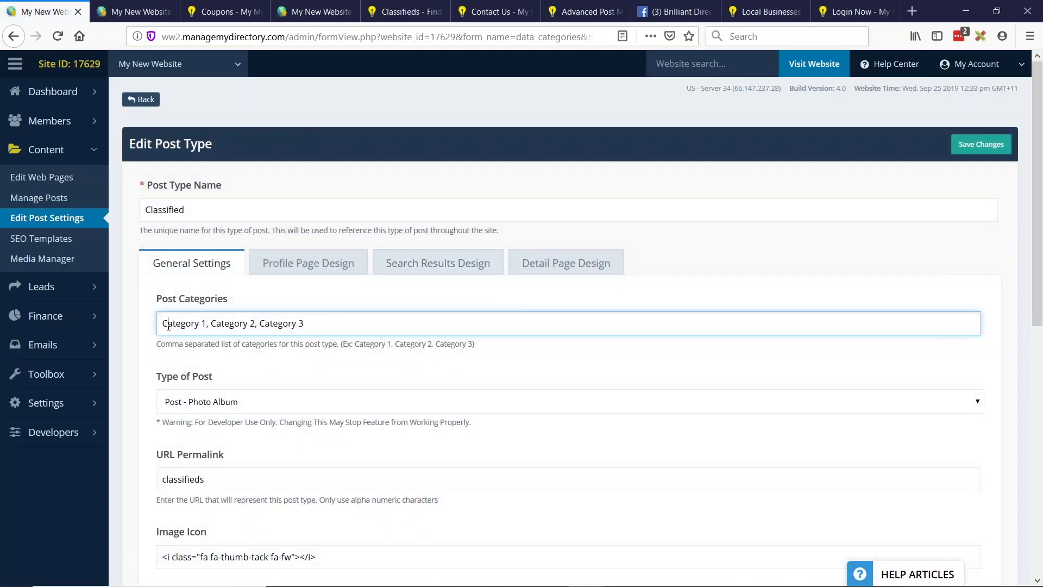
# - Replace its categories with Cars,Electronics,Jewelry and prefix the name with 'Cars'
pyautogui.moveTo(161, 326); pyautogui.dragTo(372, 320)
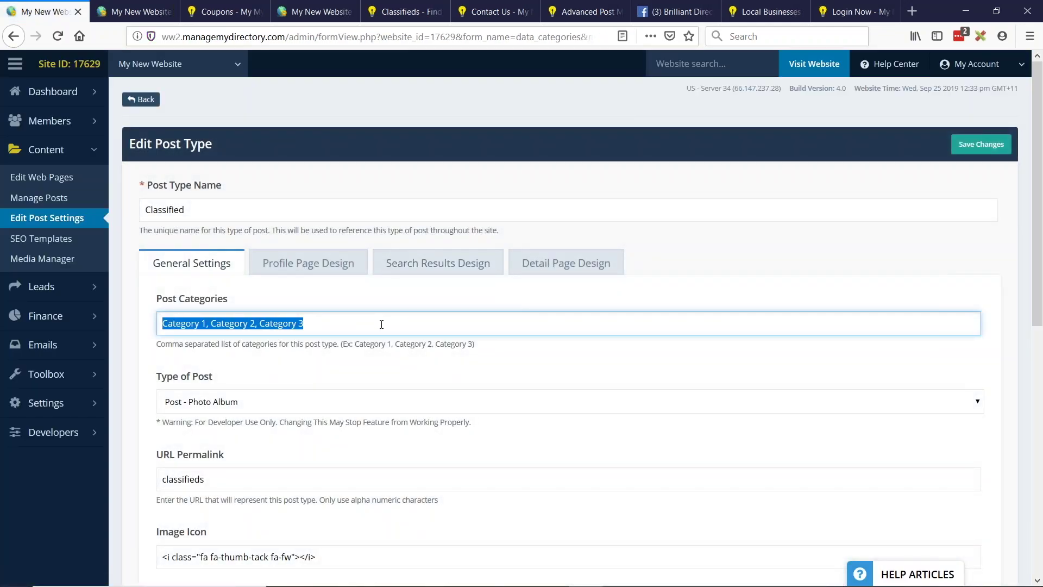
pyautogui.write('Cars')
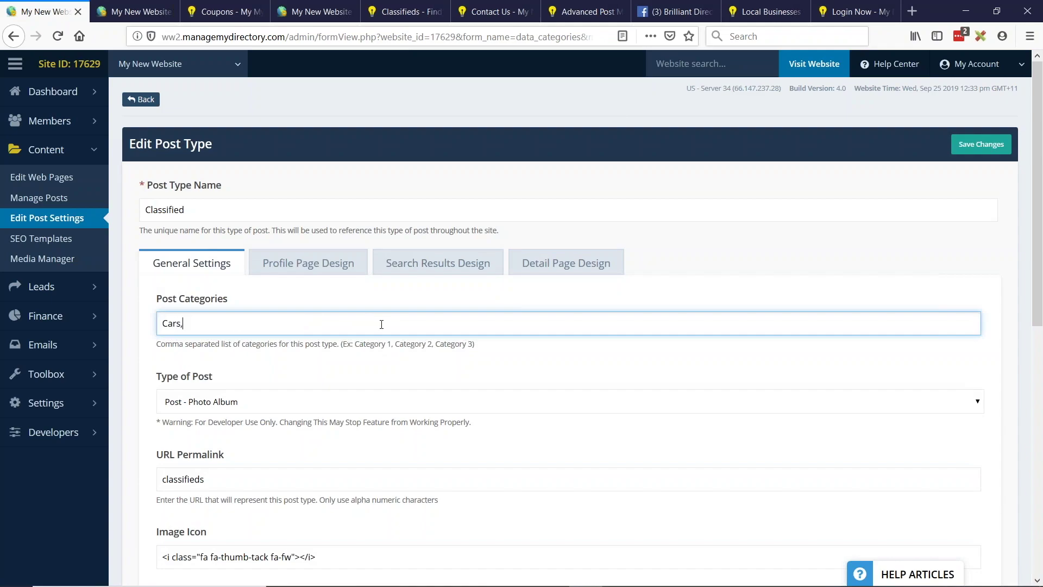
pyautogui.write(',Electro')
pyautogui.write('nics,Jewe')
pyautogui.write('lry')
pyautogui.click(146, 209)
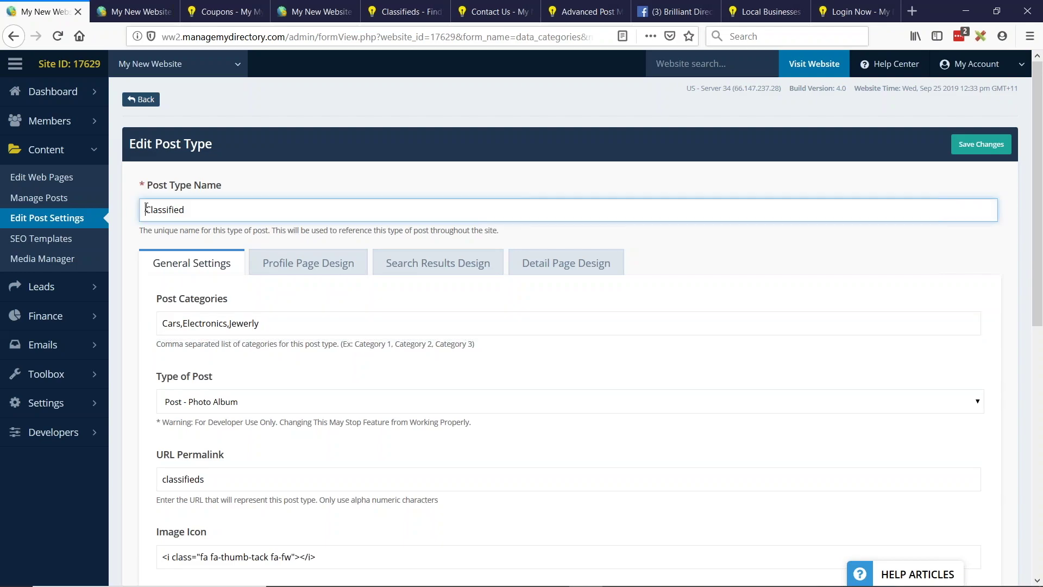
pyautogui.write('Cars')
# - Return to the post types list without saving and clone the Classified post type
pyautogui.click(44, 222)
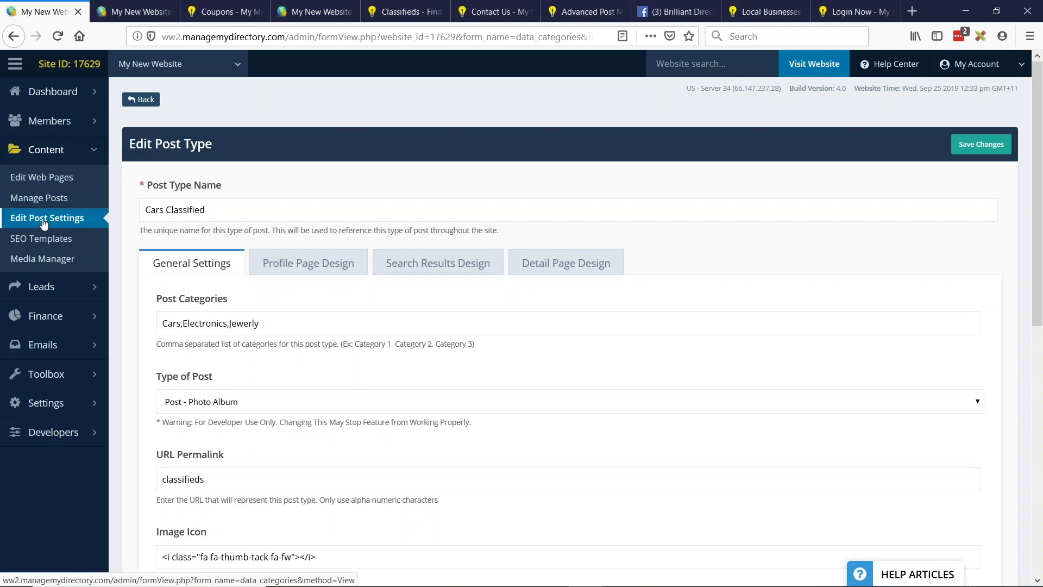
pyautogui.click(44, 222)
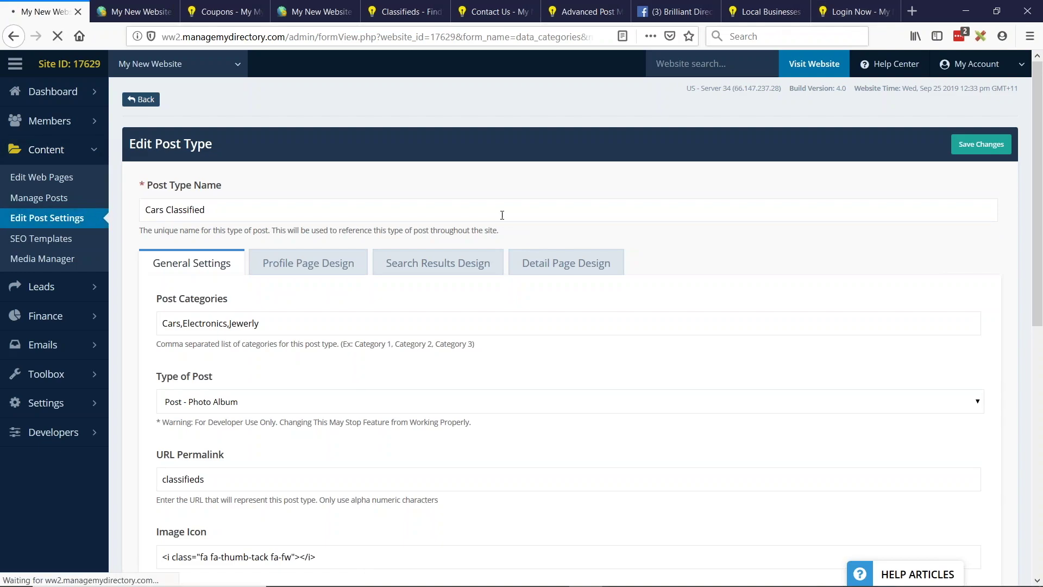
pyautogui.scroll(-3, 433, 173)
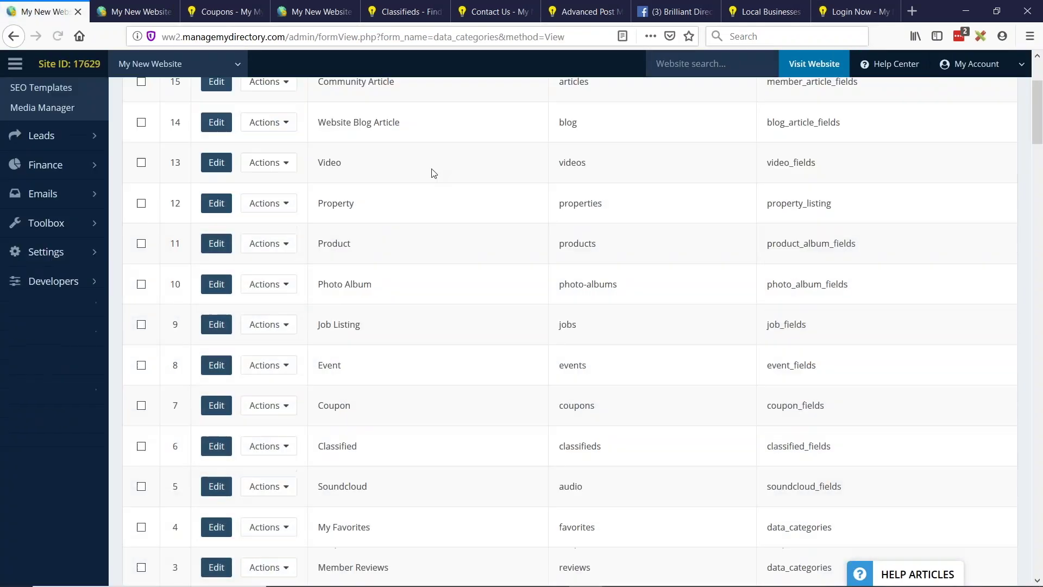
pyautogui.scroll(-5, 434, 172)
pyautogui.click(277, 240)
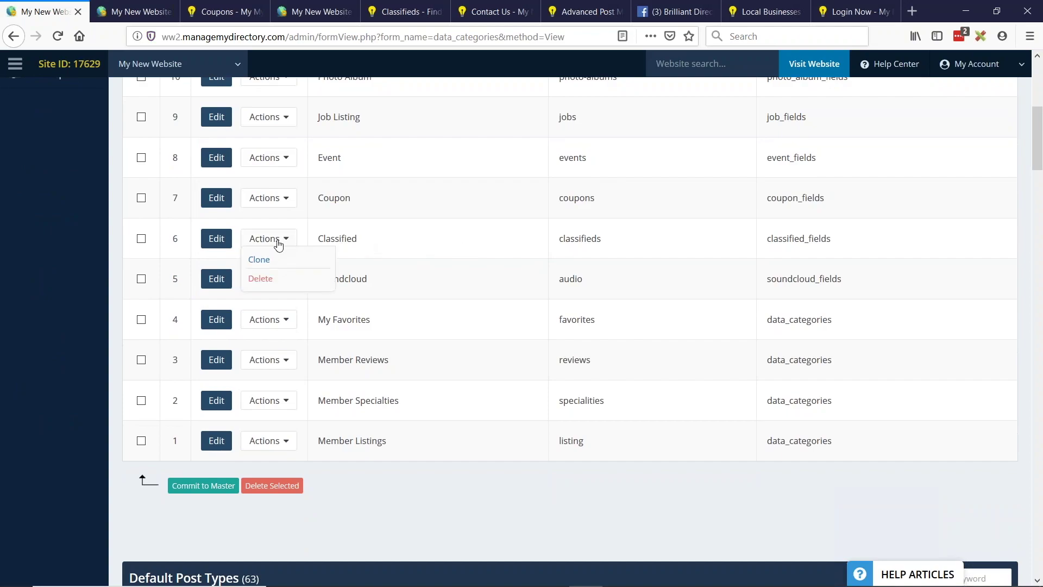
pyautogui.click(272, 262)
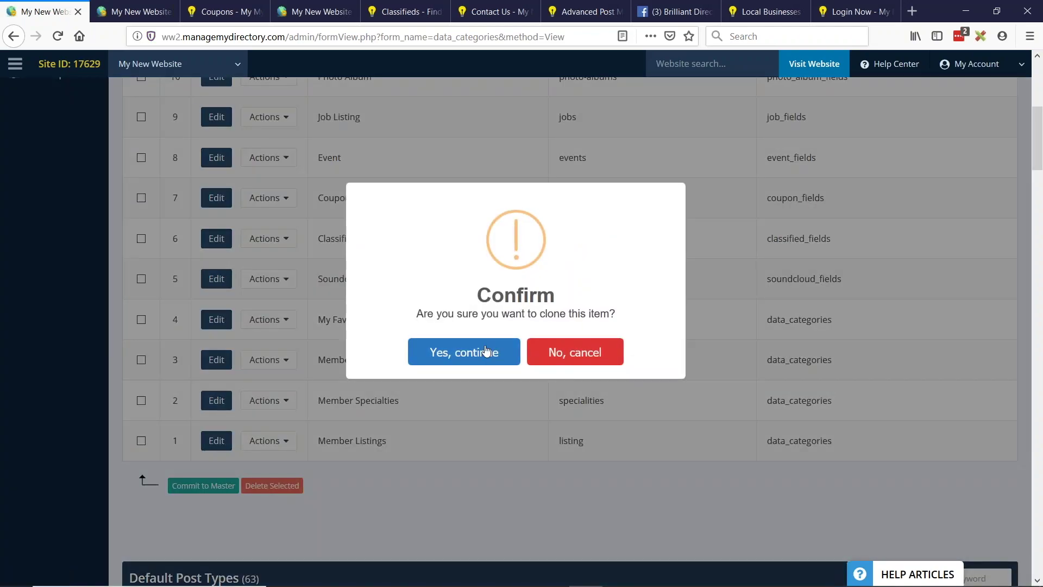
pyautogui.click(452, 351)
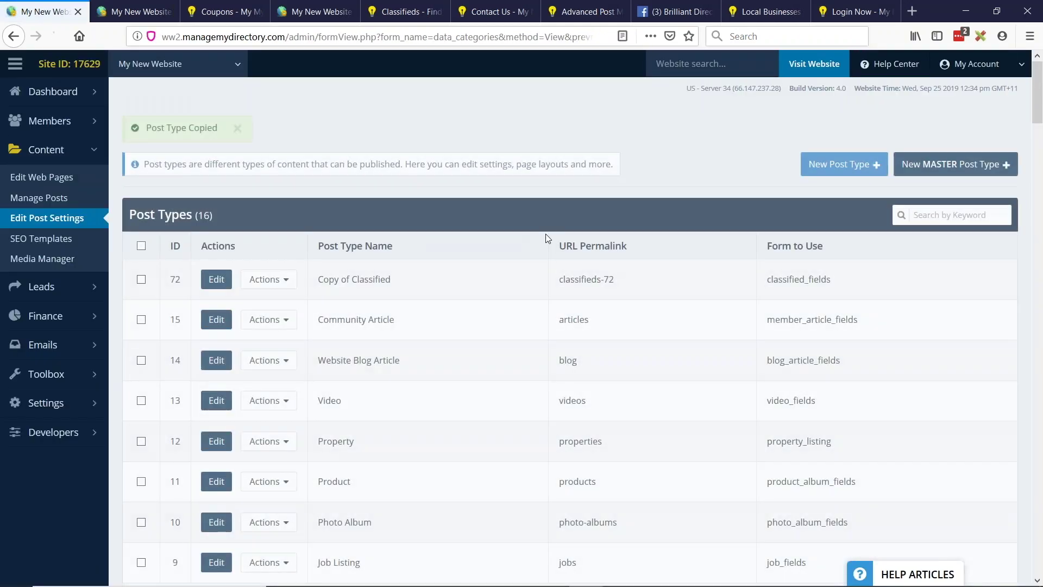
# - Clone Copy of Classified, then Copy of Copy of Classified, reaching 18 post types
pyautogui.click(267, 279)
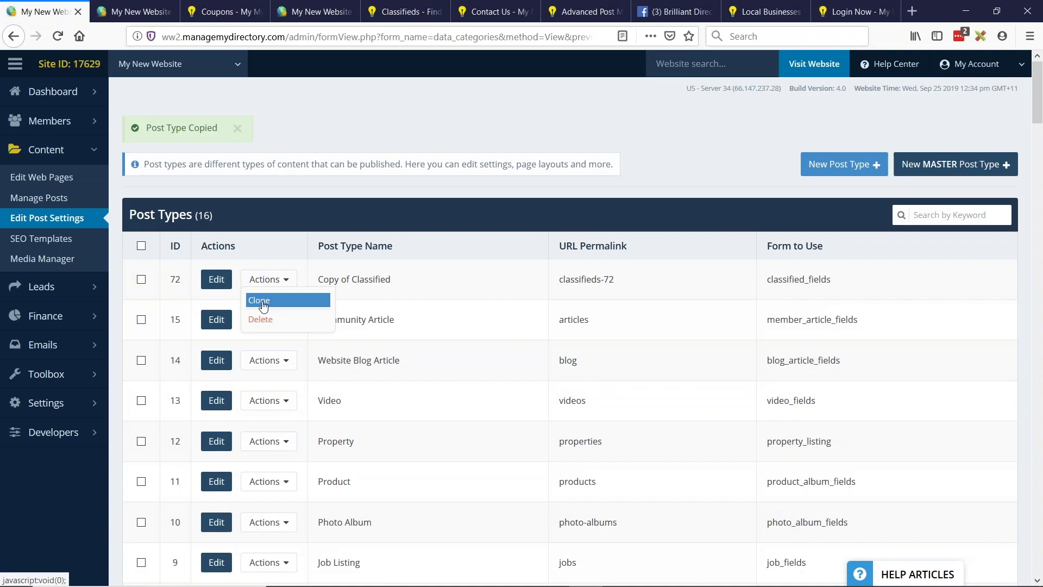
pyautogui.click(263, 301)
pyautogui.click(478, 350)
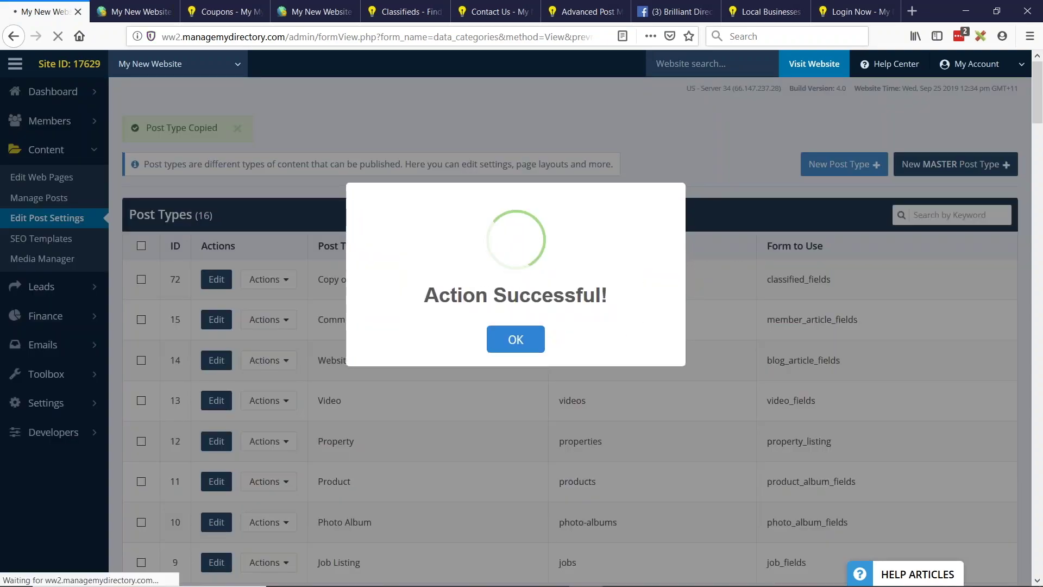
pyautogui.click(516, 341)
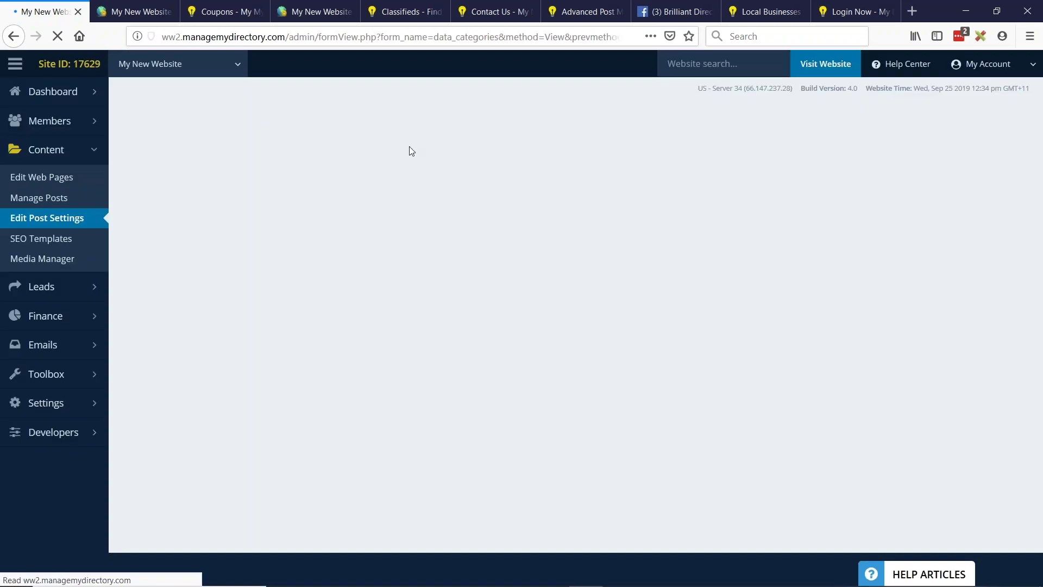
pyautogui.click(275, 279)
pyautogui.click(266, 299)
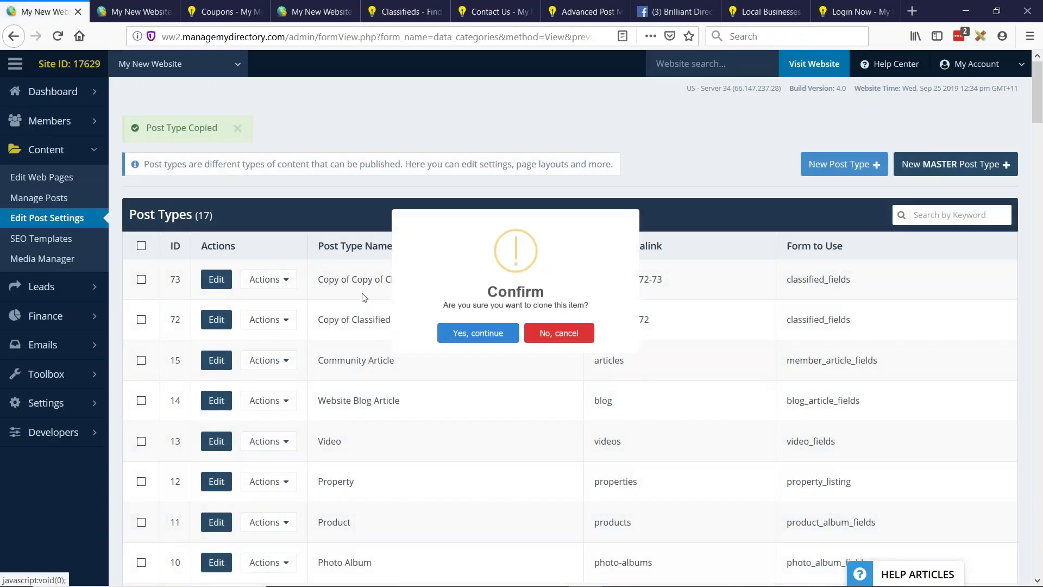
pyautogui.click(478, 332)
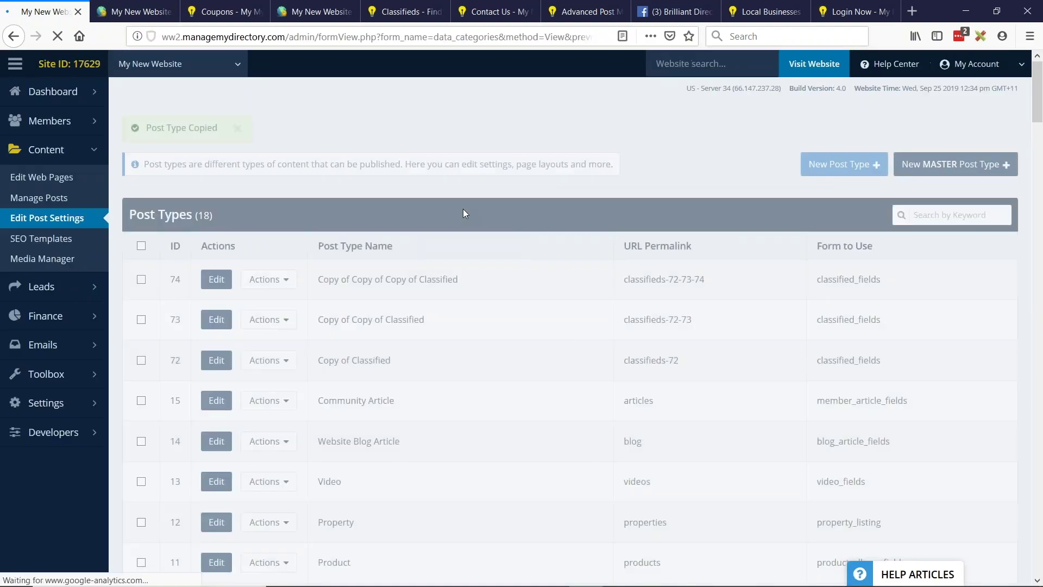
# - Open the three cloned post types in separate tabs, starting with Copy of Classified
pyautogui.moveTo(396, 360); pyautogui.dragTo(327, 356)
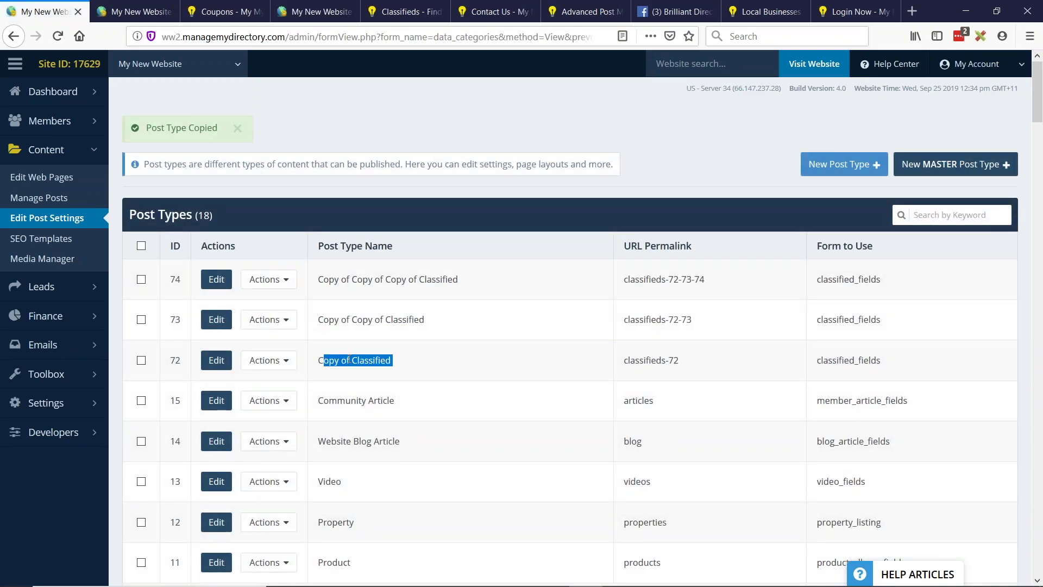
pyautogui.moveTo(386, 320); pyautogui.dragTo(328, 319)
pyautogui.moveTo(341, 279); pyautogui.dragTo(380, 279)
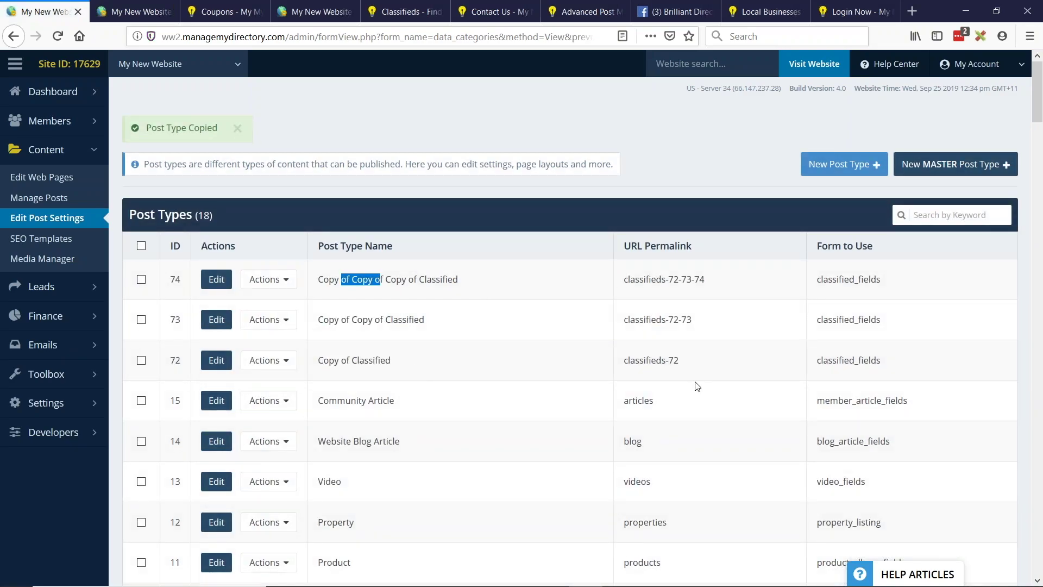
pyautogui.middleClick(211, 368)
pyautogui.middleClick(214, 321)
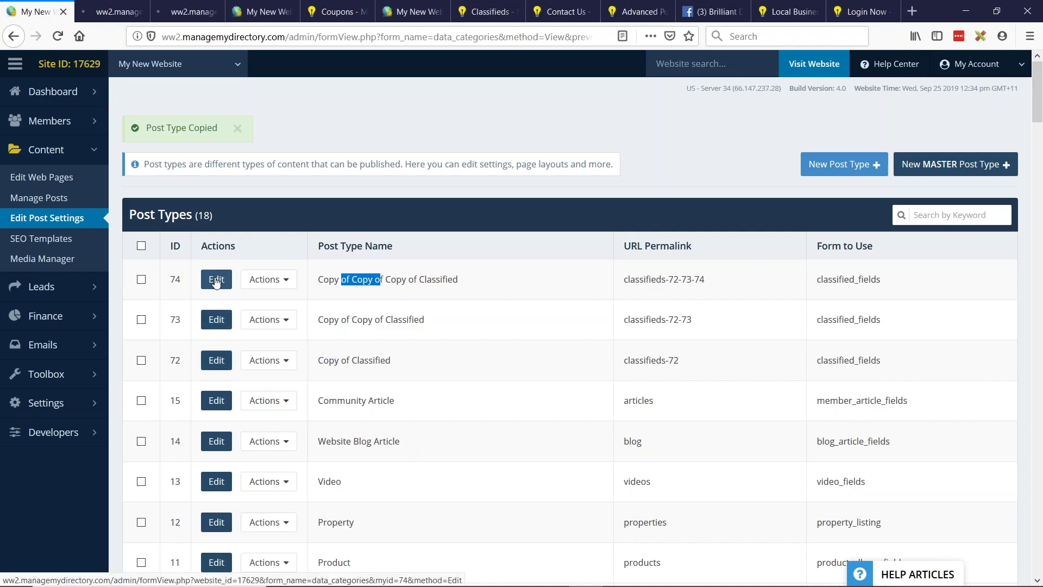
pyautogui.middleClick(216, 279)
pyautogui.hotkey('ctrl', 'Tab')
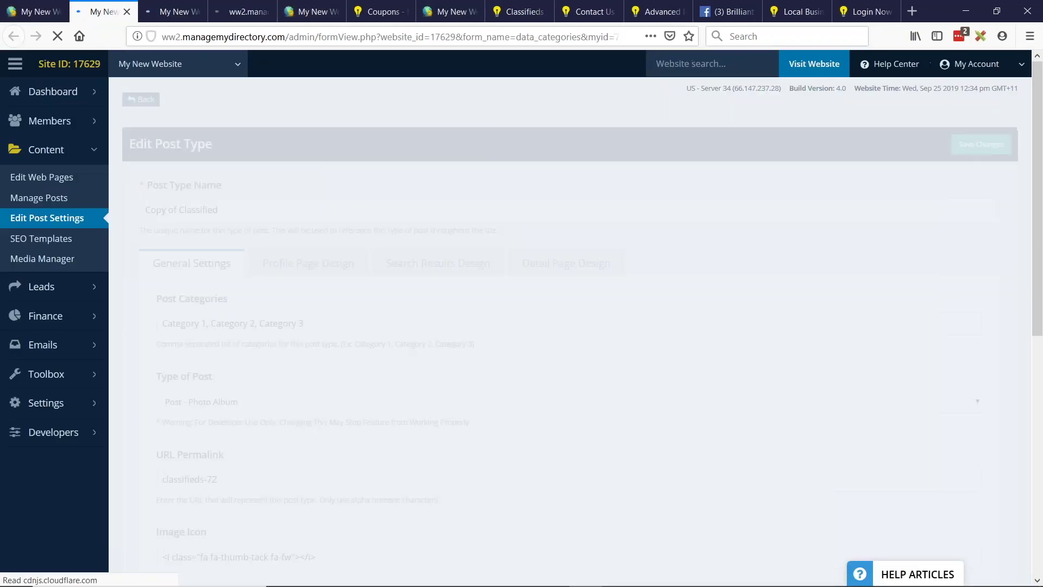
# - Rename the first copy to Car Classified with categories Ford,Toyota,Honda
pyautogui.moveTo(184, 209); pyautogui.dragTo(115, 205)
pyautogui.write('C')
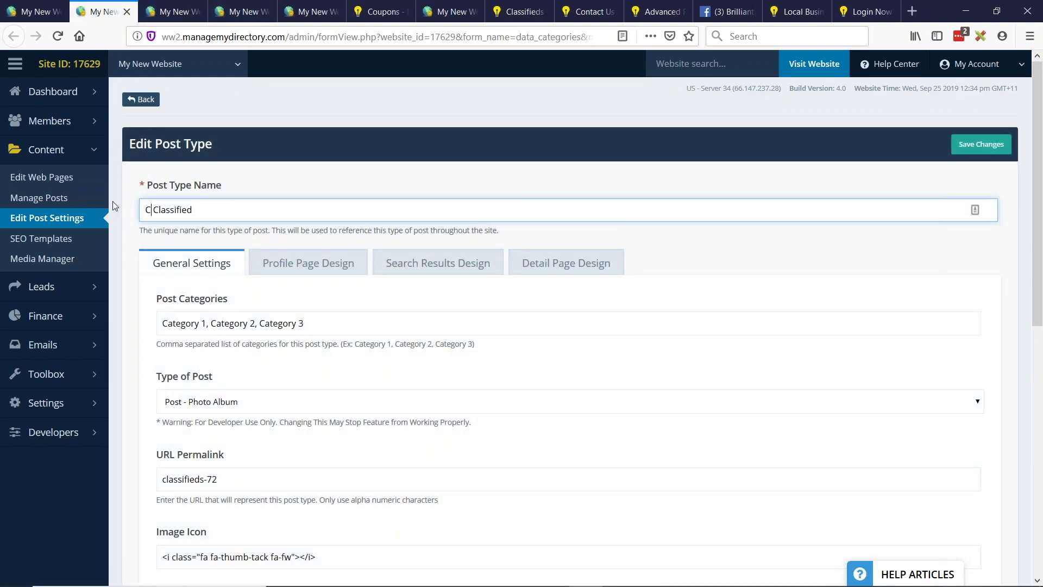
pyautogui.write('ar')
pyautogui.click(197, 324)
pyautogui.hotkey('ctrl', 'a')
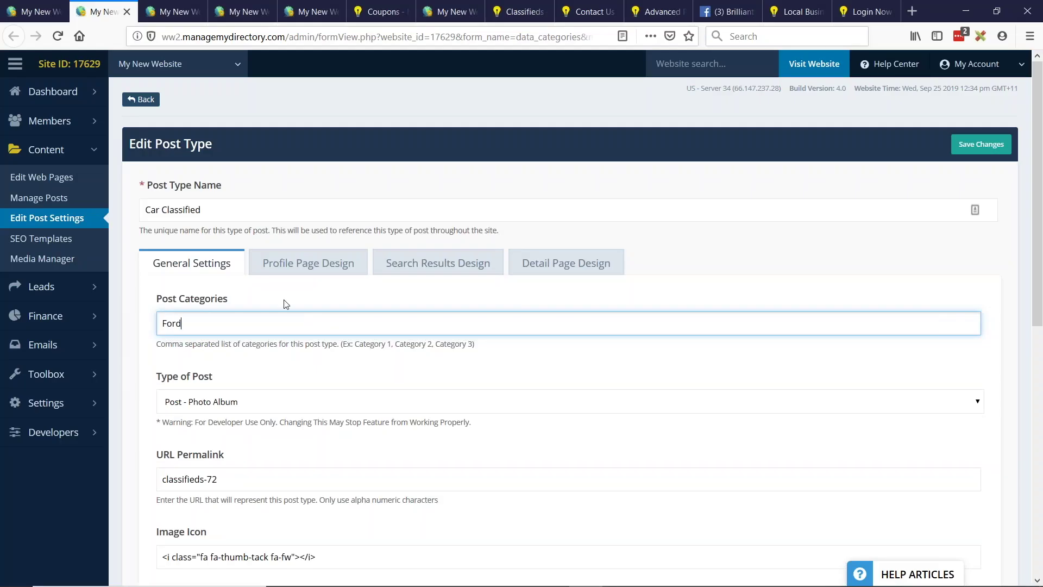
pyautogui.write(',Toyota,Honda')
# - Change its URL permalink to car-classifieds
pyautogui.scroll(-3, 217, 321)
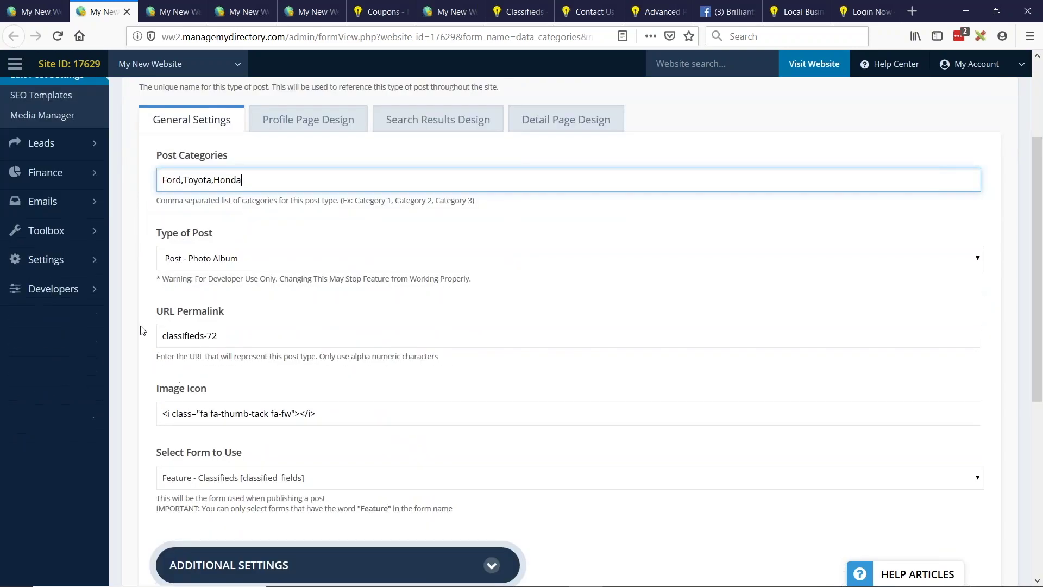
pyautogui.press('Tab')
pyautogui.press('Tab')
pyautogui.click(220, 332)
pyautogui.press('BackSpace')
pyautogui.press('BackSpace')
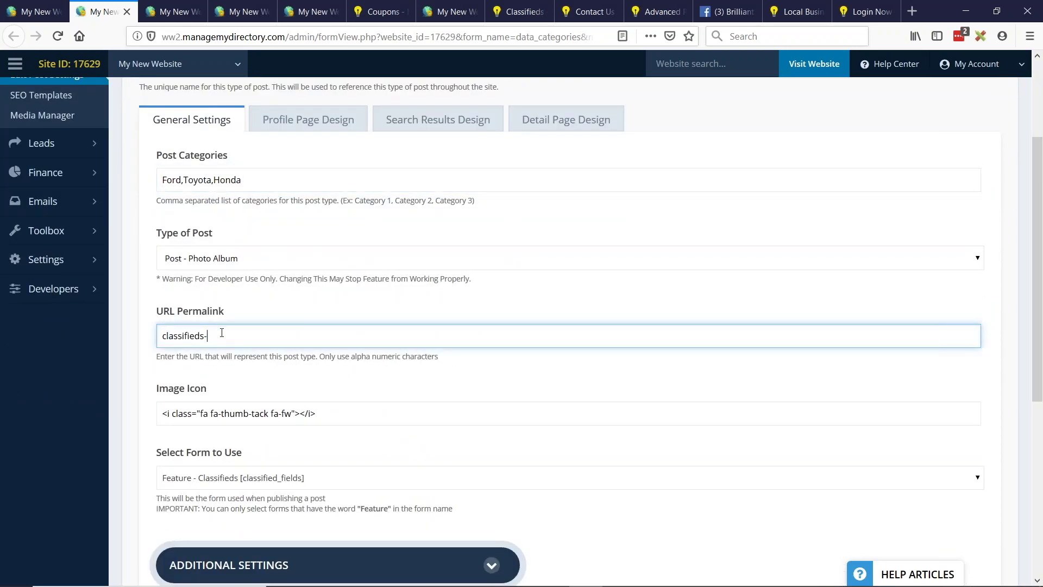
pyautogui.write('car-')
# - Set the Search Results Default H1 to the post type name and save Car Classified
pyautogui.scroll(2, 216, 379)
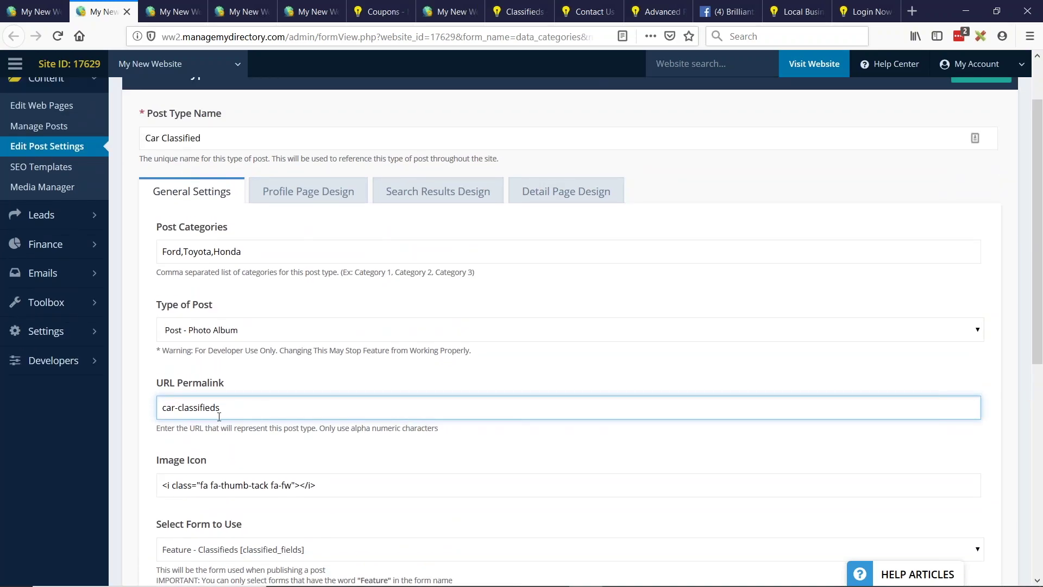
pyautogui.scroll(2, 377, 326)
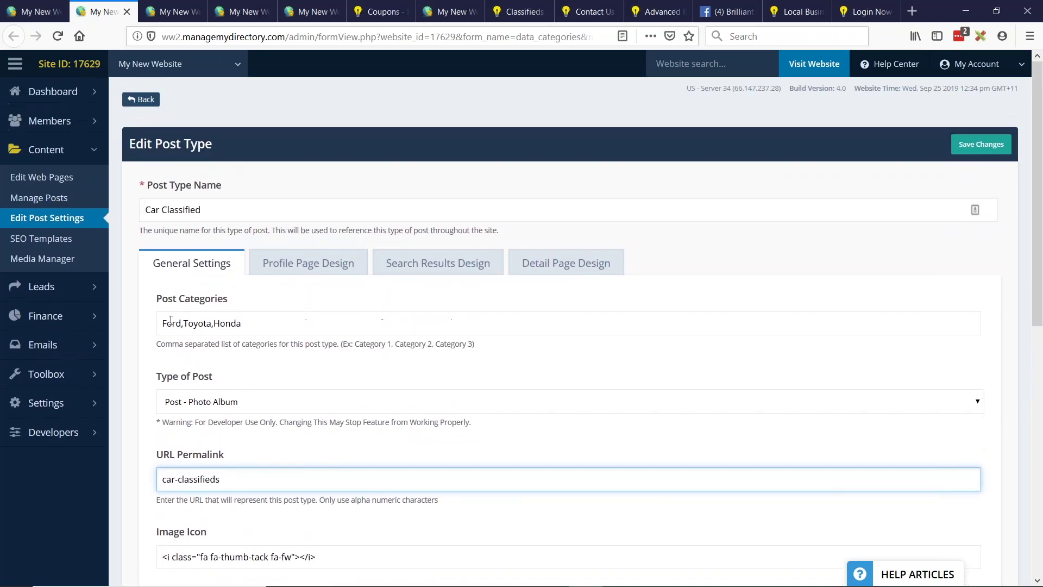
pyautogui.moveTo(201, 210); pyautogui.dragTo(123, 202)
pyautogui.hotkey('ctrl', 'c')
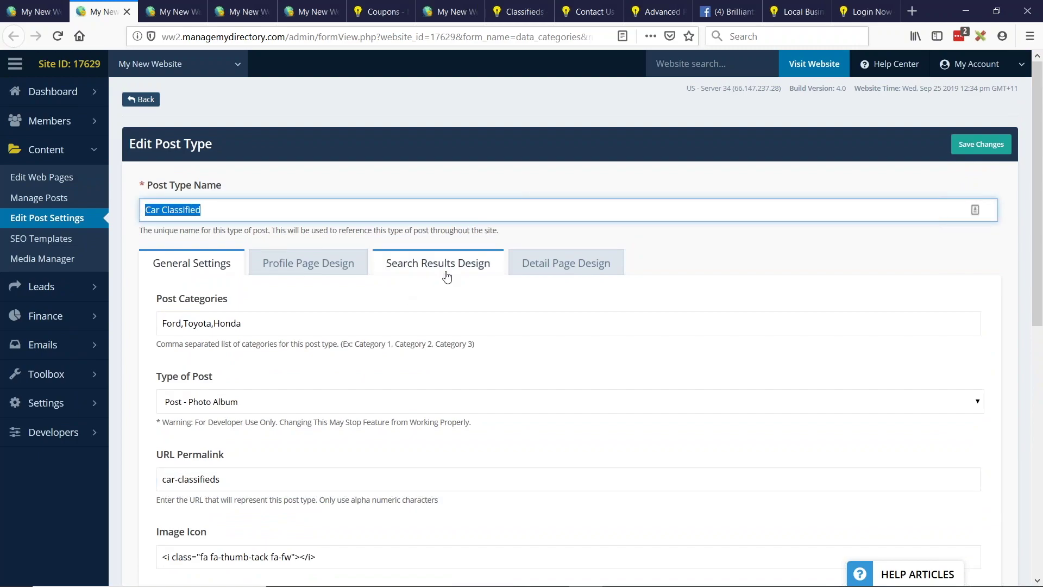
pyautogui.click(440, 272)
pyautogui.click(295, 373)
pyautogui.hotkey('ctrl', 'a')
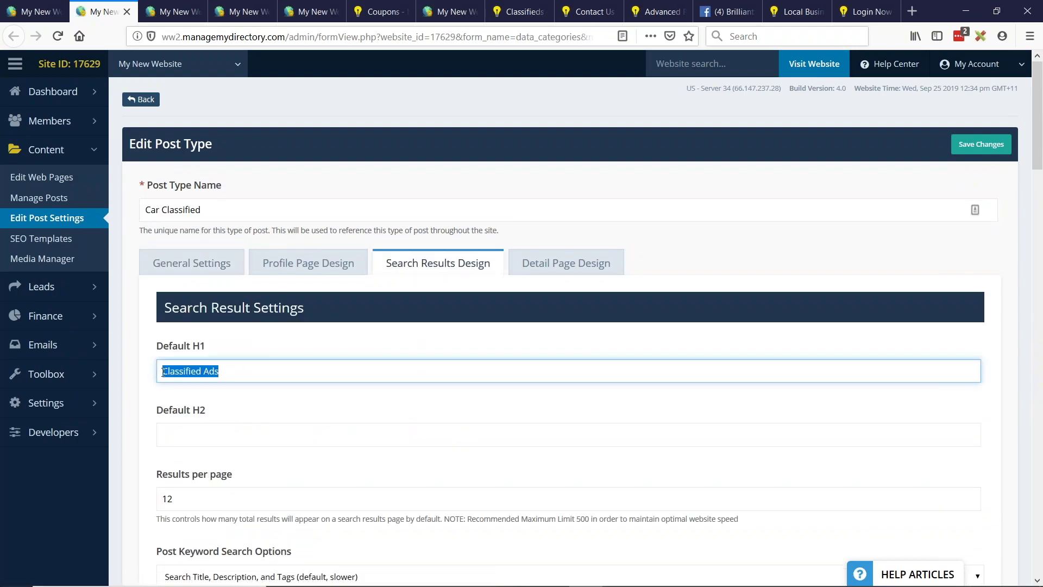
pyautogui.hotkey('ctrl', 'v')
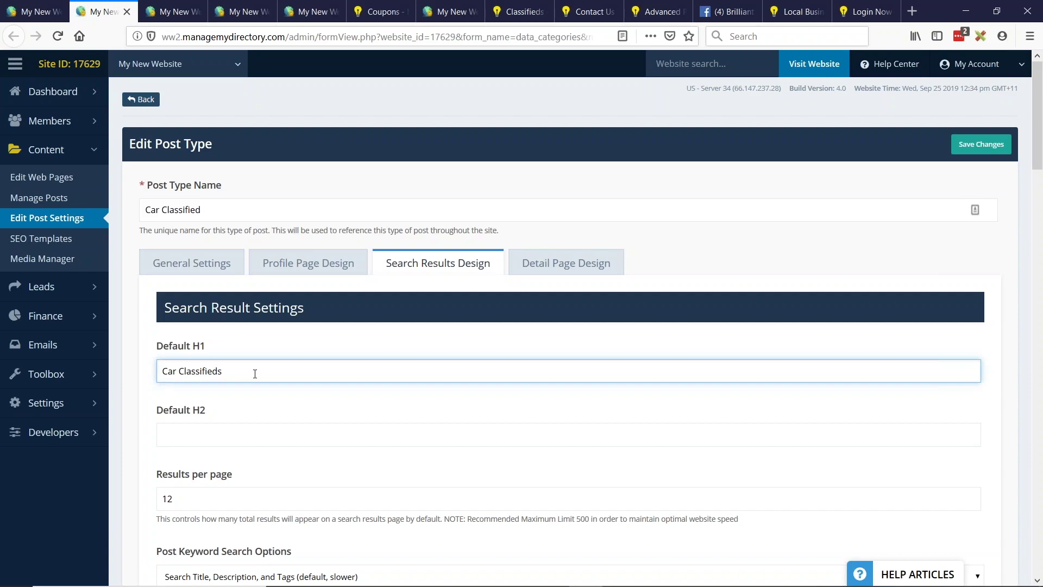
pyautogui.tripleClick(969, 210)
pyautogui.hotkey('ctrl', 'c')
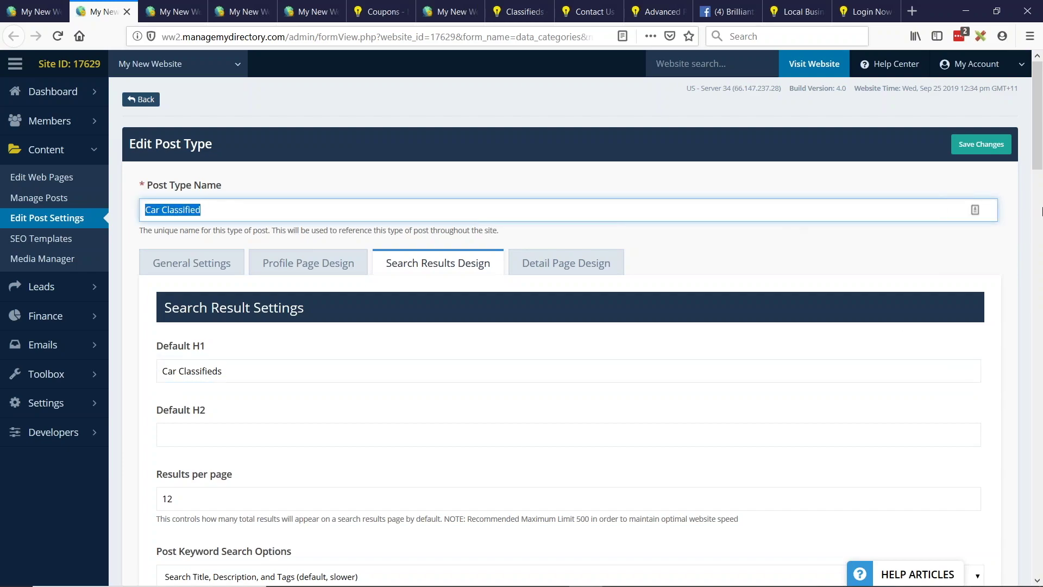
pyautogui.click(981, 144)
# - Rename the second copy to Electronics Classified, fixing the typo
pyautogui.click(175, 11)
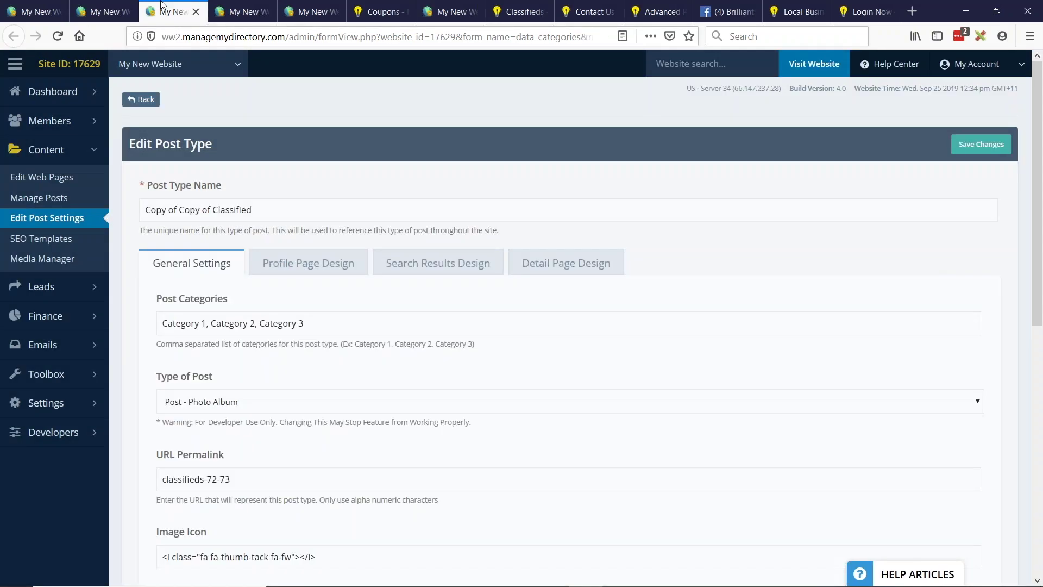
pyautogui.tripleClick(260, 214)
pyautogui.hotkey('ctrl', 'v')
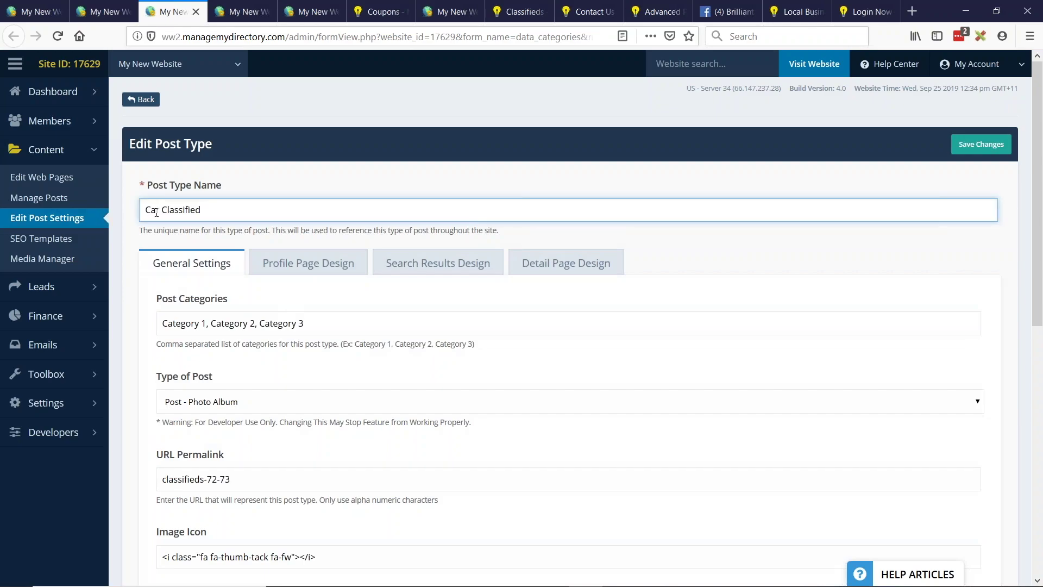
pyautogui.doubleClick(154, 210)
pyautogui.write('Electornics')
pyautogui.doubleClick(168, 209)
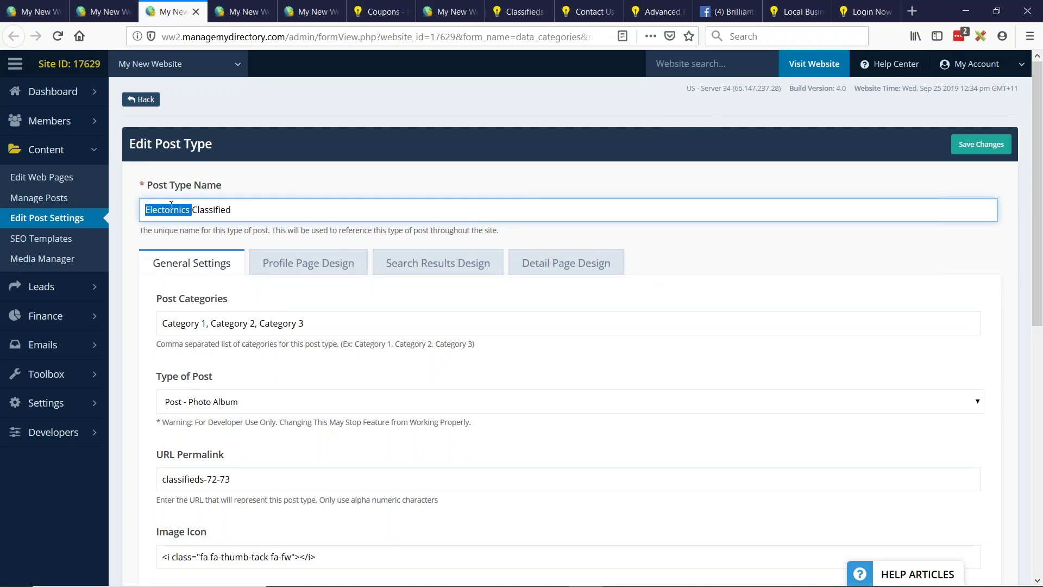
pyautogui.click(168, 210)
pyautogui.press('BackSpace')
pyautogui.press('BackSpace')
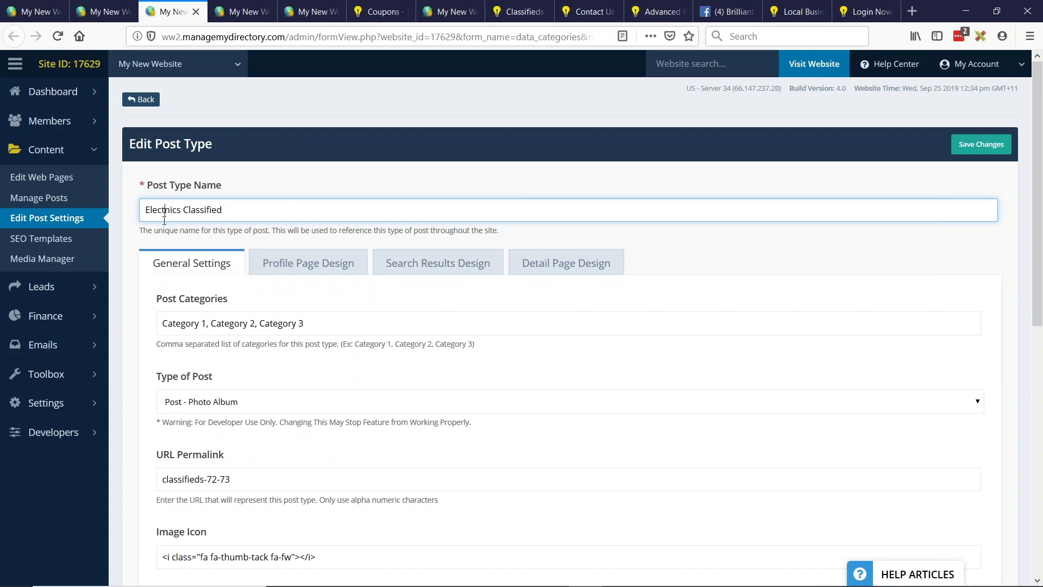
pyautogui.write('ro')
pyautogui.doubleClick(184, 209)
pyautogui.hotkey('ctrl', 'c')
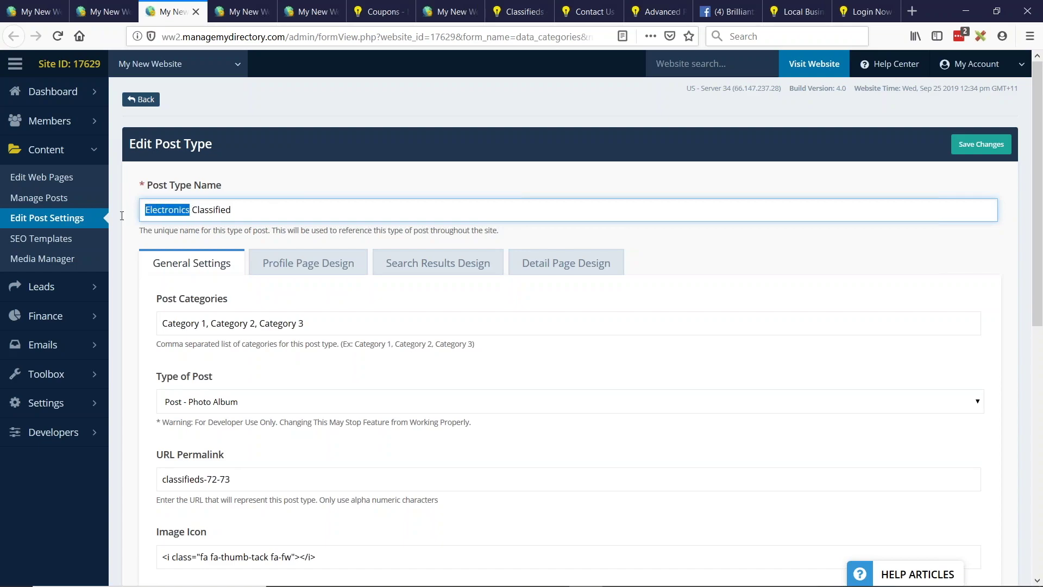
# - Set permalink electronics-classifieds and categories Phone,Tablets,Computers
pyautogui.click(165, 478)
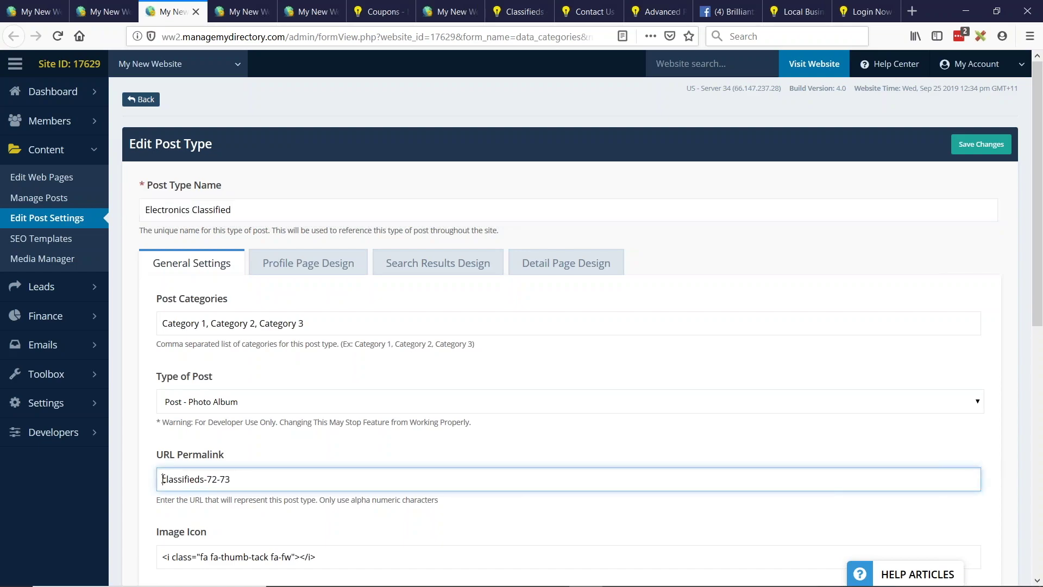
pyautogui.hotkey('ctrl', 'v')
pyautogui.press('Home')
pyautogui.hotkey('shift', 'Right')
pyautogui.write('e')
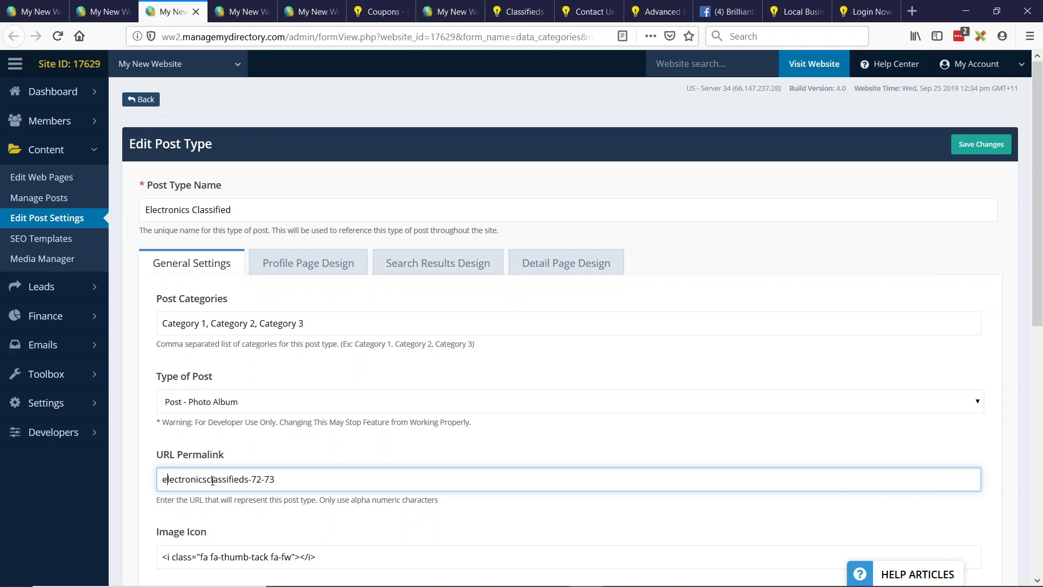
pyautogui.click(209, 480)
pyautogui.write('-')
pyautogui.moveTo(252, 480); pyautogui.dragTo(279, 480)
pyautogui.press('BackSpace')
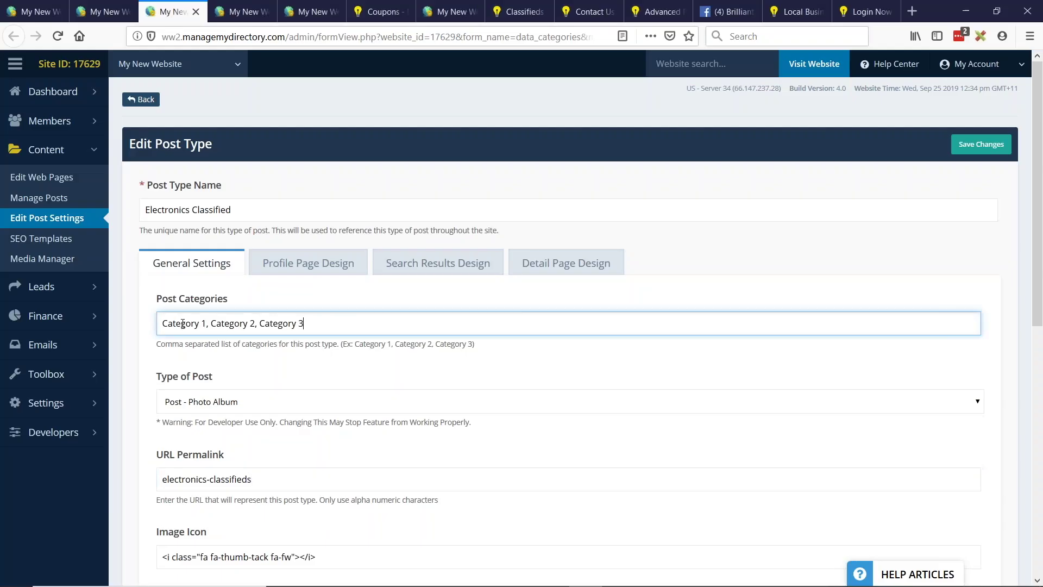
pyautogui.moveTo(87, 338)
pyautogui.write('Phone')
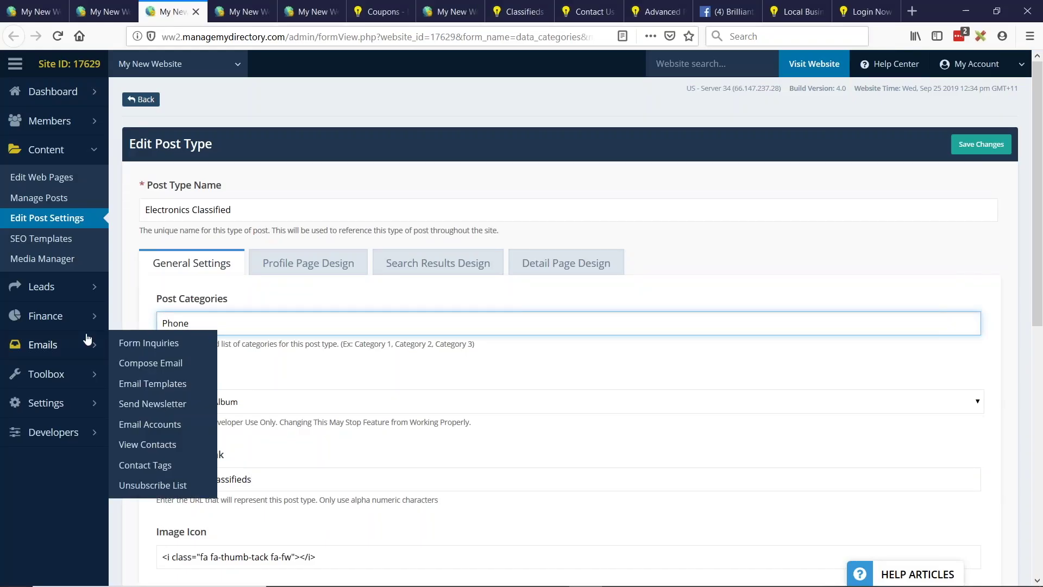
pyautogui.write(',Tablets,Computers')
# - Set the Default H1 heading to 'Electronic Classifieds' and save
pyautogui.moveTo(255, 209); pyautogui.dragTo(113, 211)
pyautogui.hotkey('ctrl', 'c')
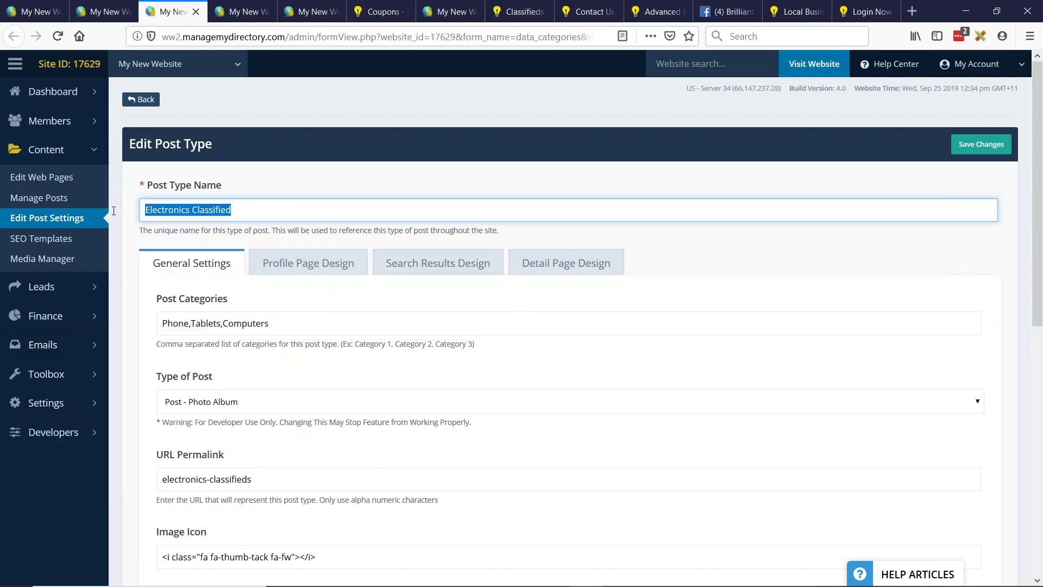
pyautogui.click(438, 262)
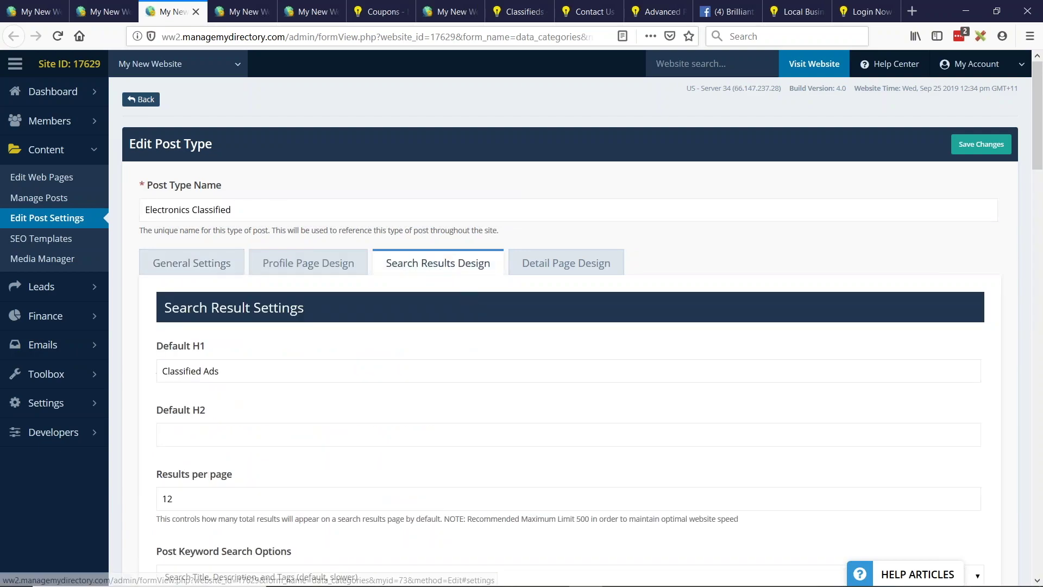
pyautogui.doubleClick(230, 364)
pyautogui.hotkey('ctrl', 'a')
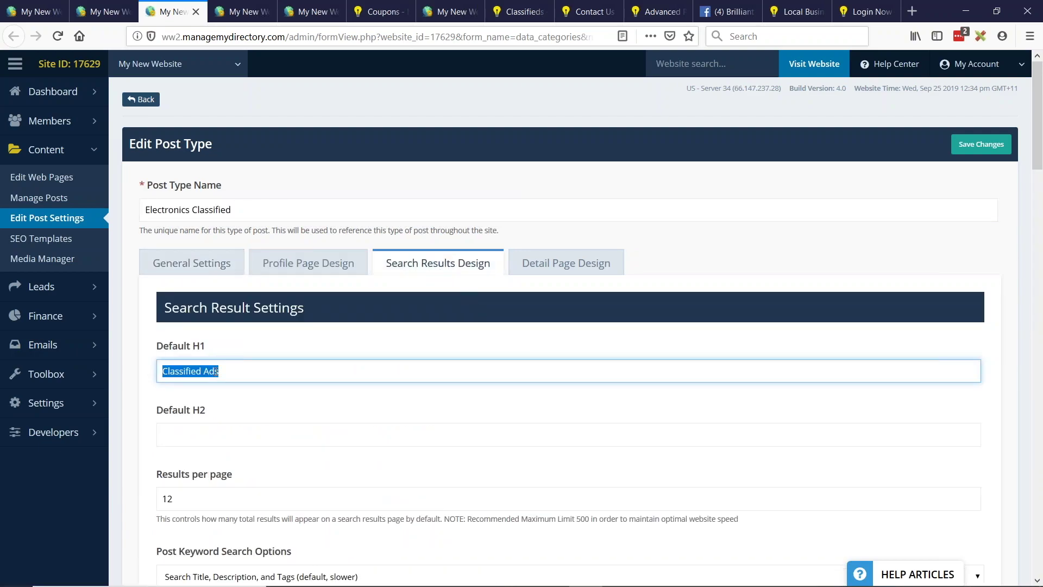
pyautogui.hotkey('ctrl', 'v')
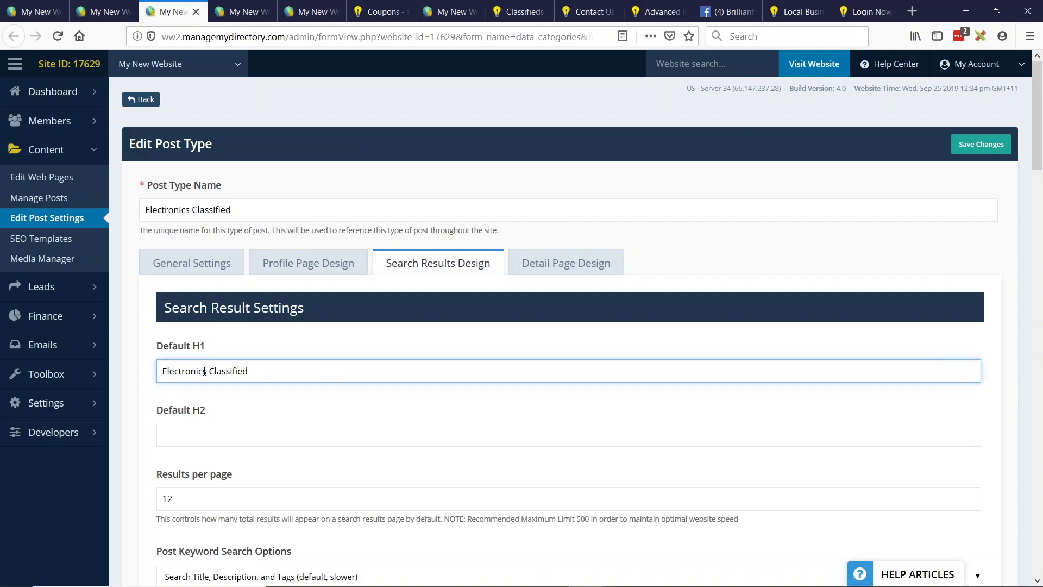
pyautogui.press('BackSpace')
pyautogui.click(999, 147)
# - Rename the third copy to Jewelry Classified with permalink jewelry-classifieds
pyautogui.hotkey('ctrl', 'Tab')
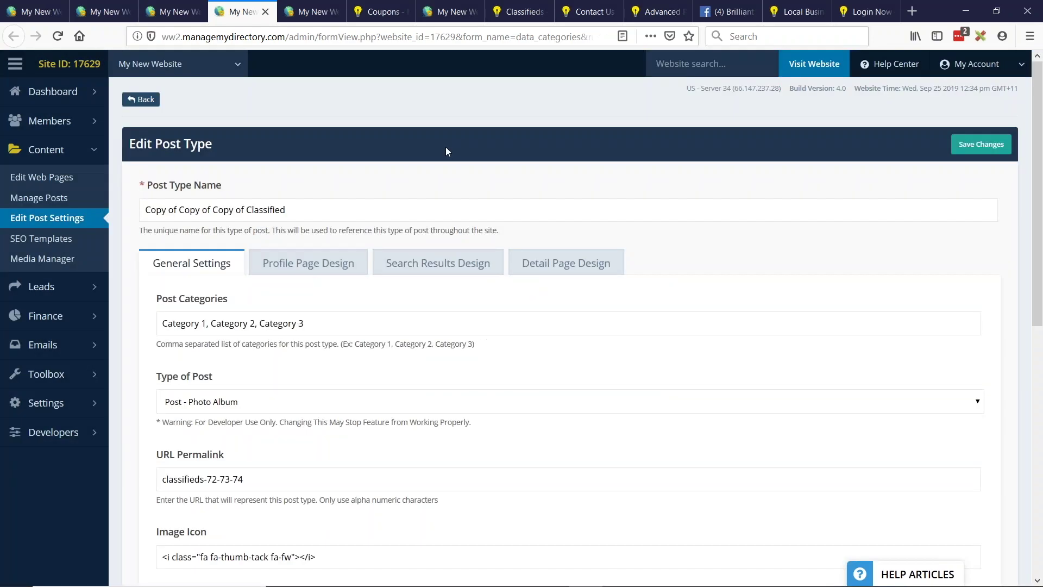
pyautogui.moveTo(246, 208); pyautogui.dragTo(142, 210)
pyautogui.press('BackSpace')
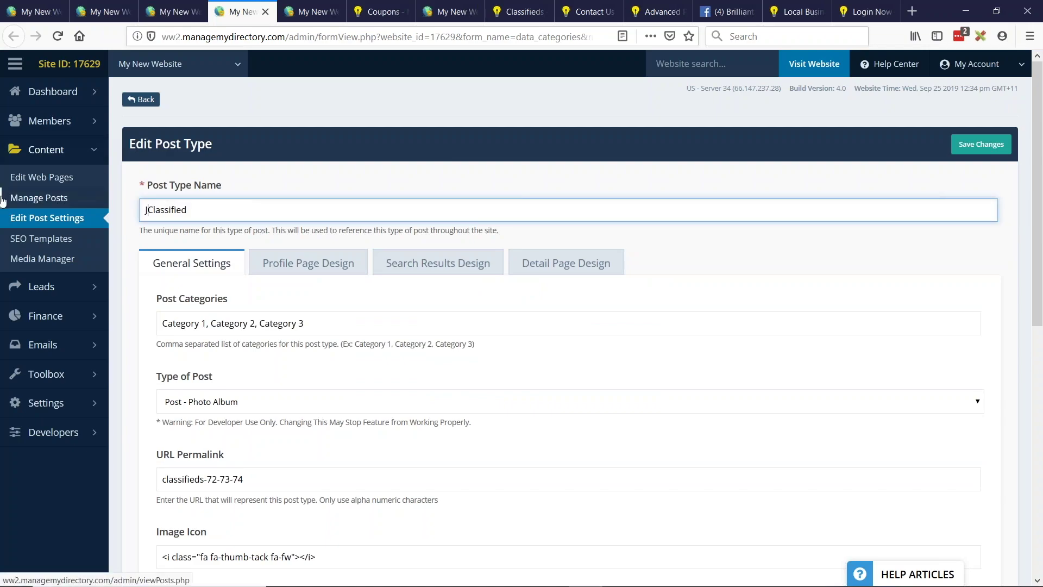
pyautogui.write('Jewelry')
pyautogui.doubleClick(149, 211)
pyautogui.hotkey('ctrl', 'c')
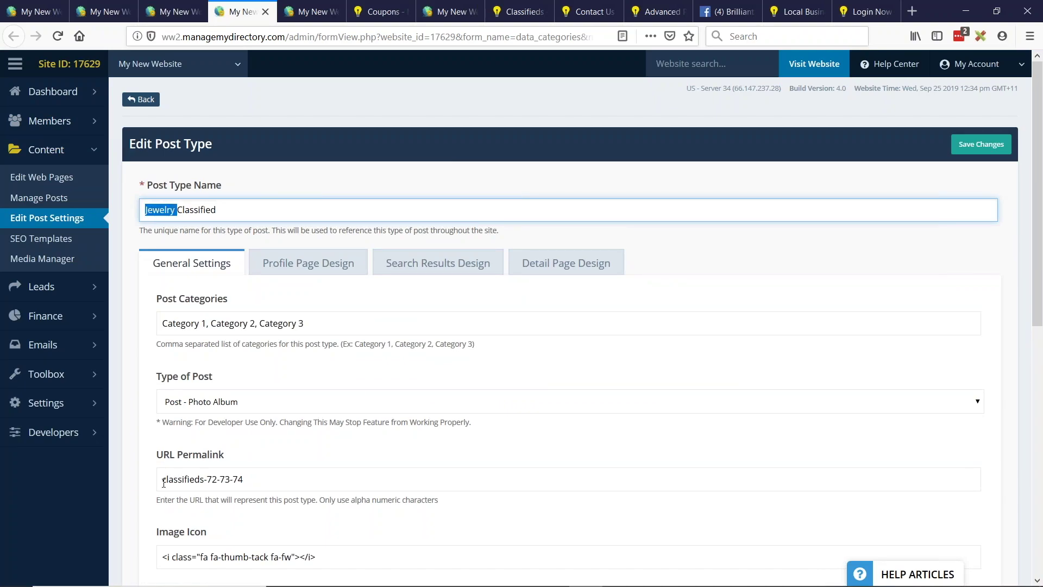
pyautogui.click(163, 481)
pyautogui.hotkey('ctrl', 'v')
pyautogui.write('j')
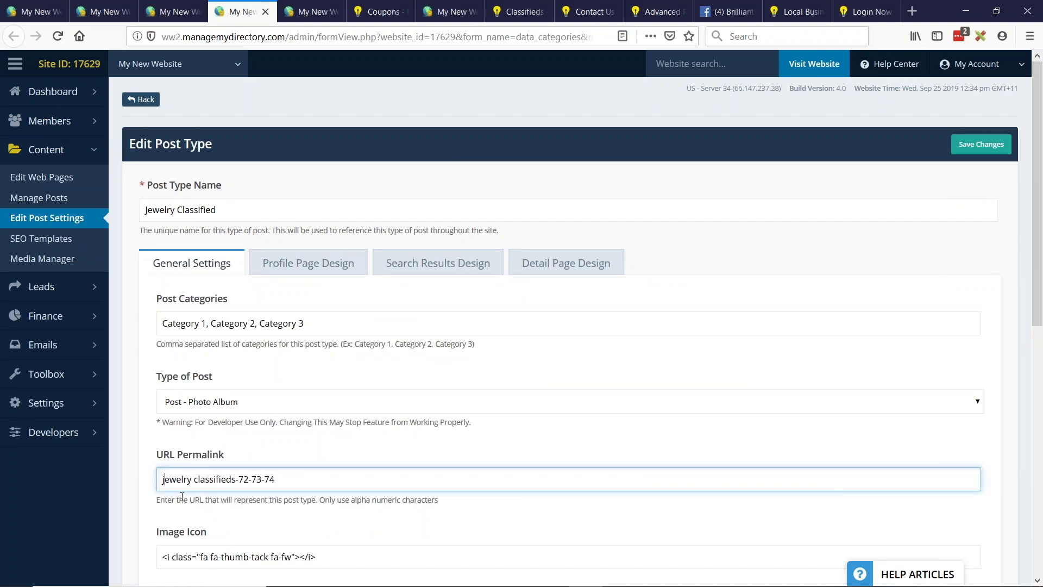
pyautogui.write('-')
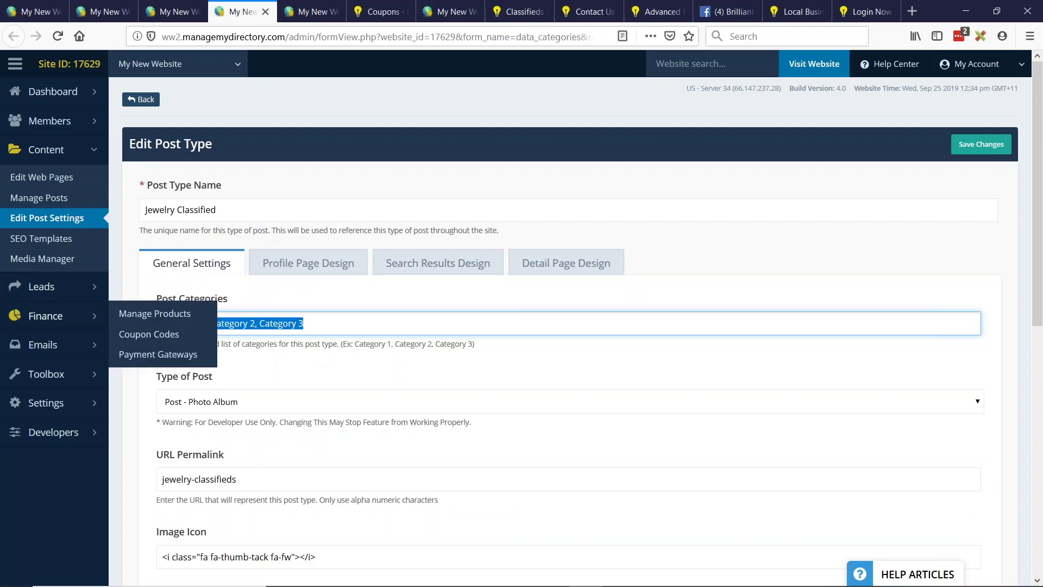
# - Set categories Rings,Bracelets,Necklaces and heading 'Jewelry Classified', then save
pyautogui.press('BackSpace')
pyautogui.write('Rings')
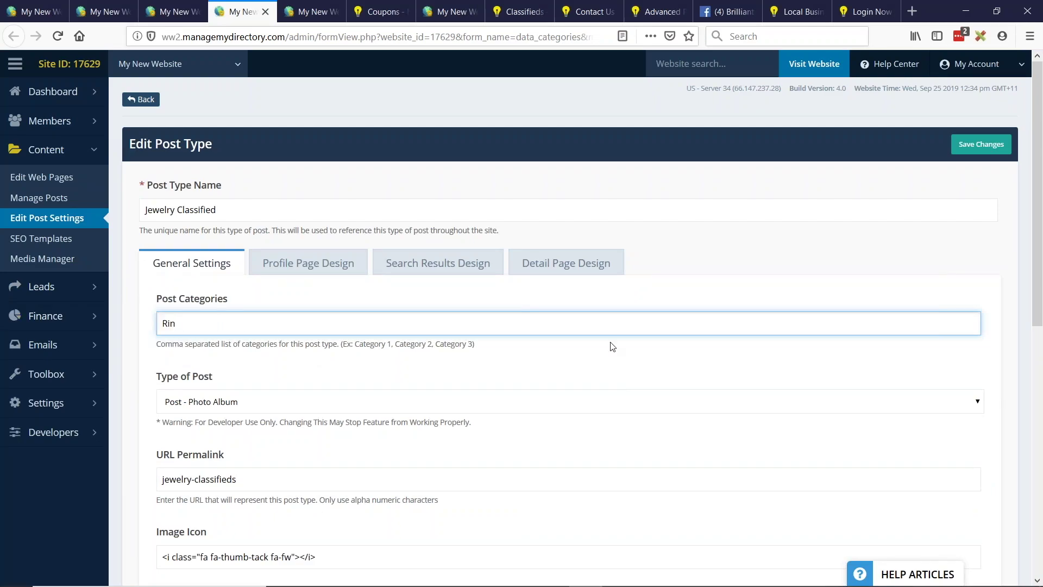
pyautogui.write(',Bracelets,Necklaces')
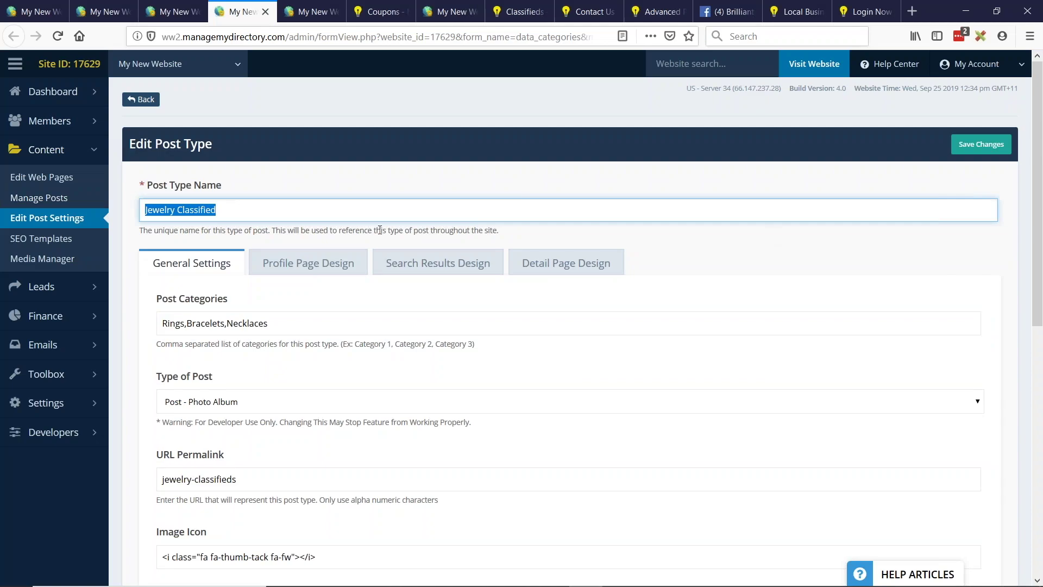
pyautogui.click(472, 265)
pyautogui.tripleClick(233, 365)
pyautogui.write('Jewelry Classified')
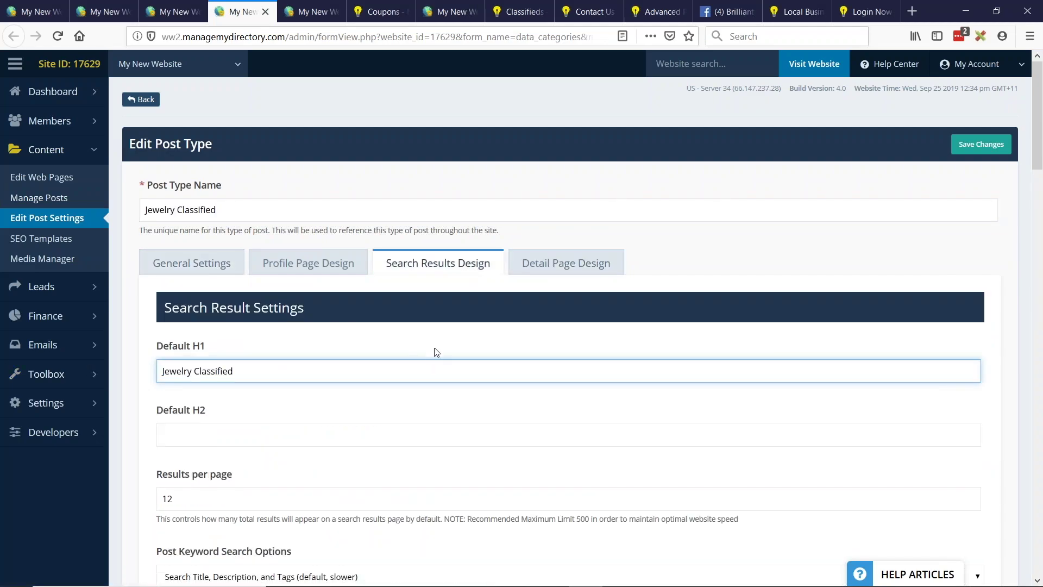
pyautogui.click(981, 144)
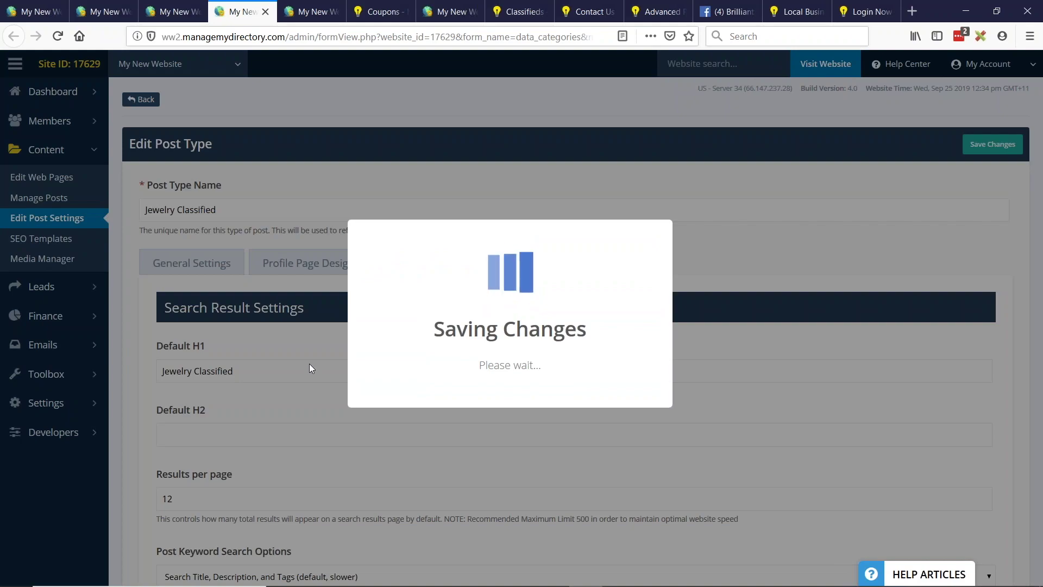
pyautogui.click(103, 12)
pyautogui.click(528, 405)
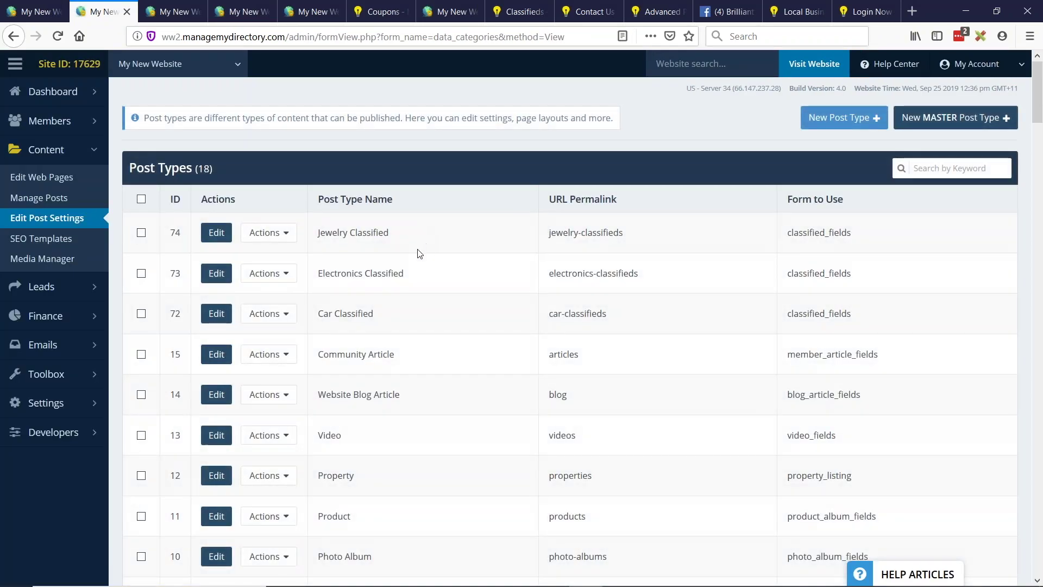
pyautogui.scroll(-7, 400, 226)
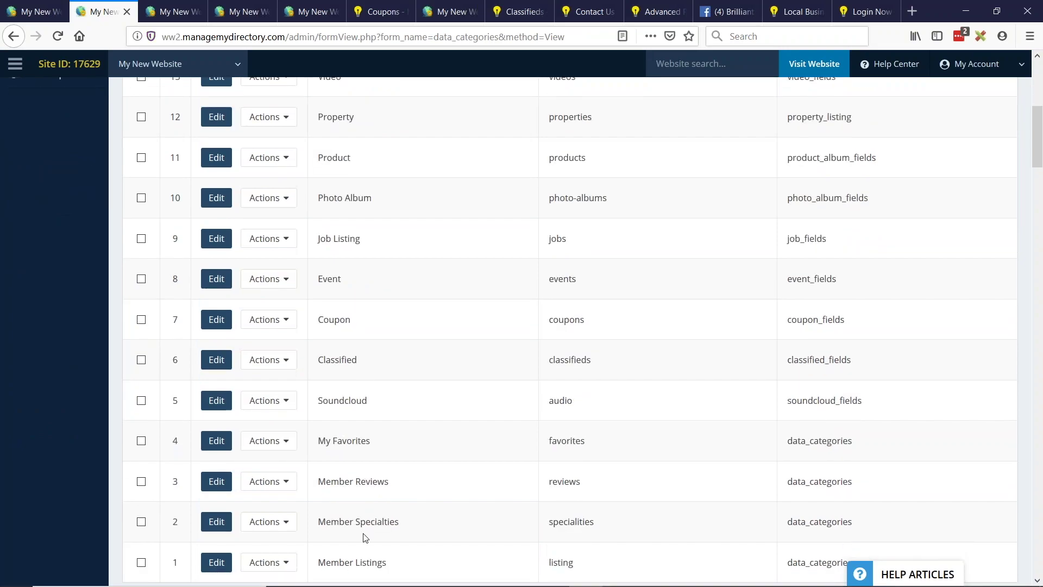
pyautogui.scroll(7, 365, 538)
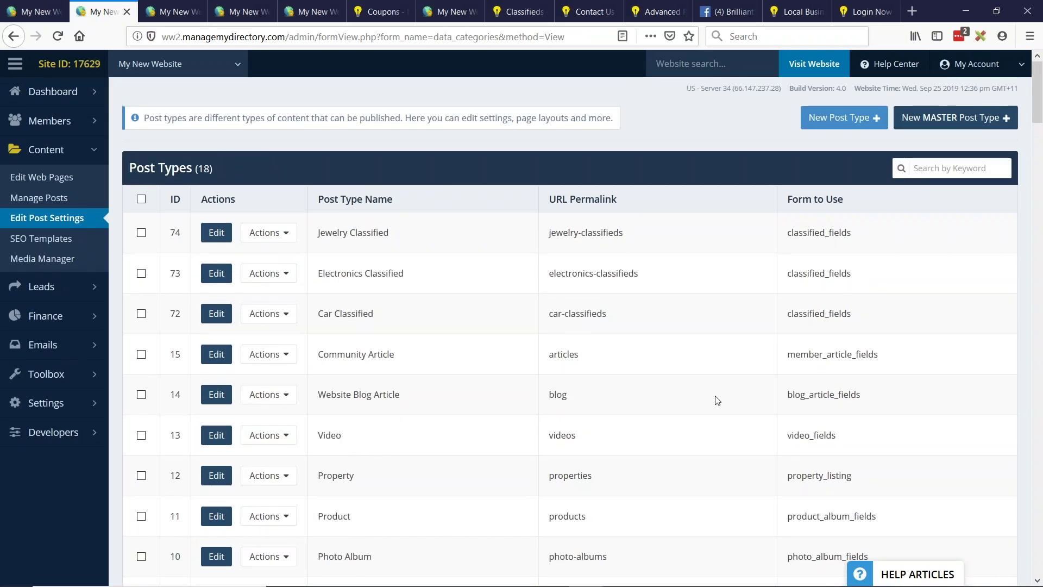
pyautogui.click(284, 233)
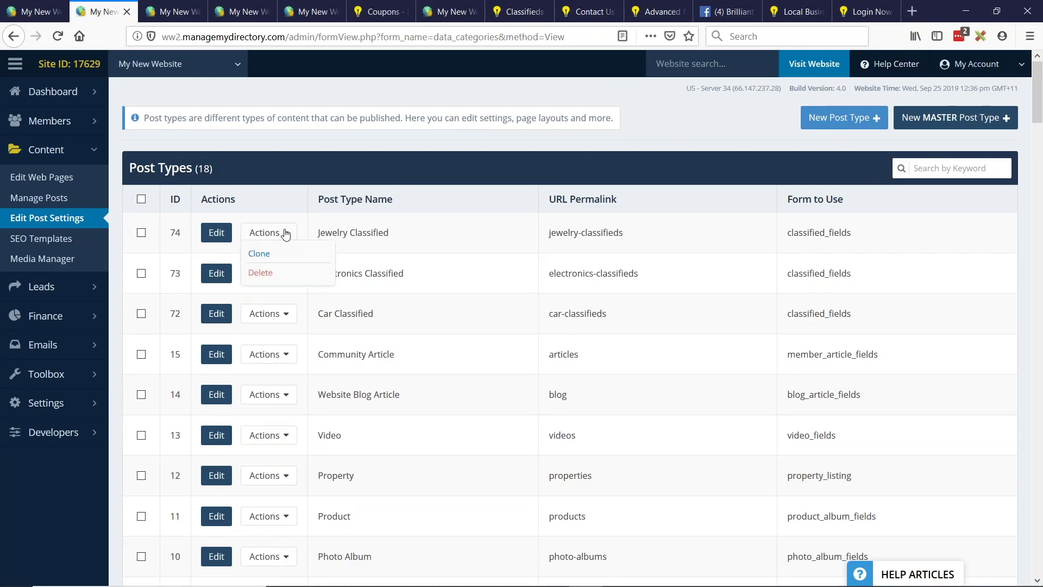
pyautogui.moveTo(314, 232); pyautogui.dragTo(424, 232)
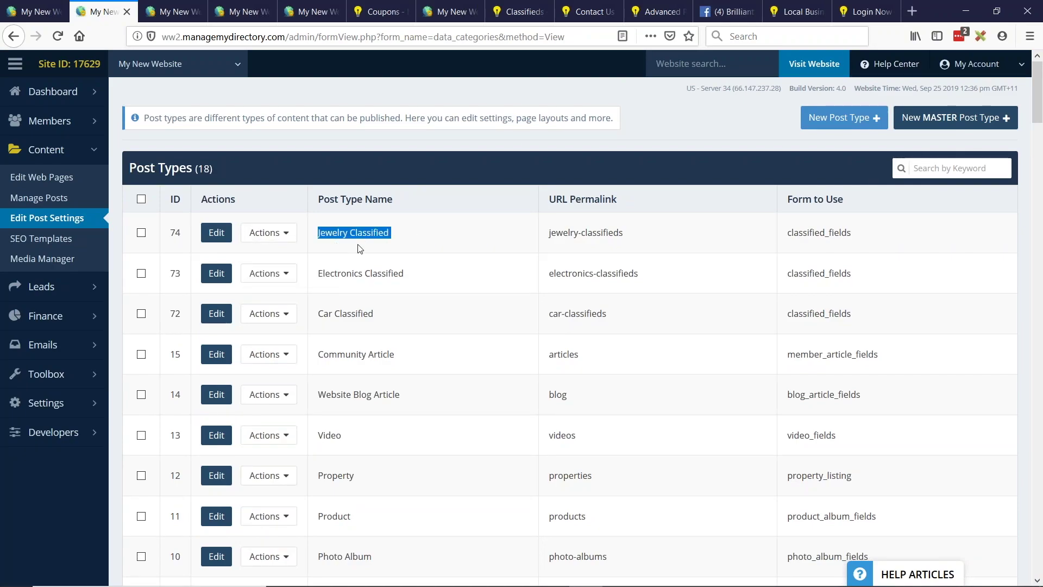
pyautogui.moveTo(317, 273); pyautogui.dragTo(408, 265)
pyautogui.moveTo(315, 313); pyautogui.dragTo(402, 303)
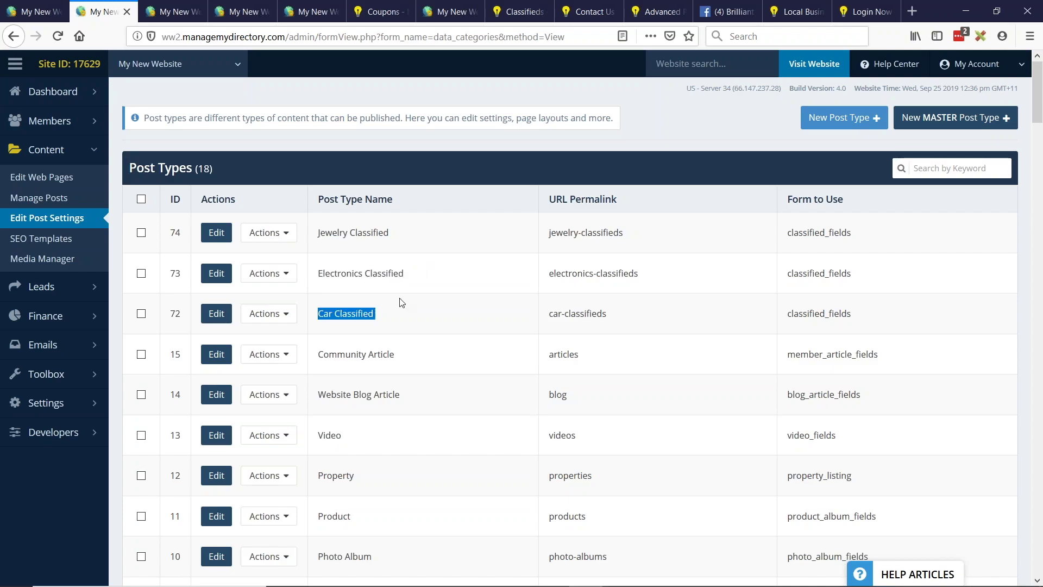
pyautogui.click(483, 298)
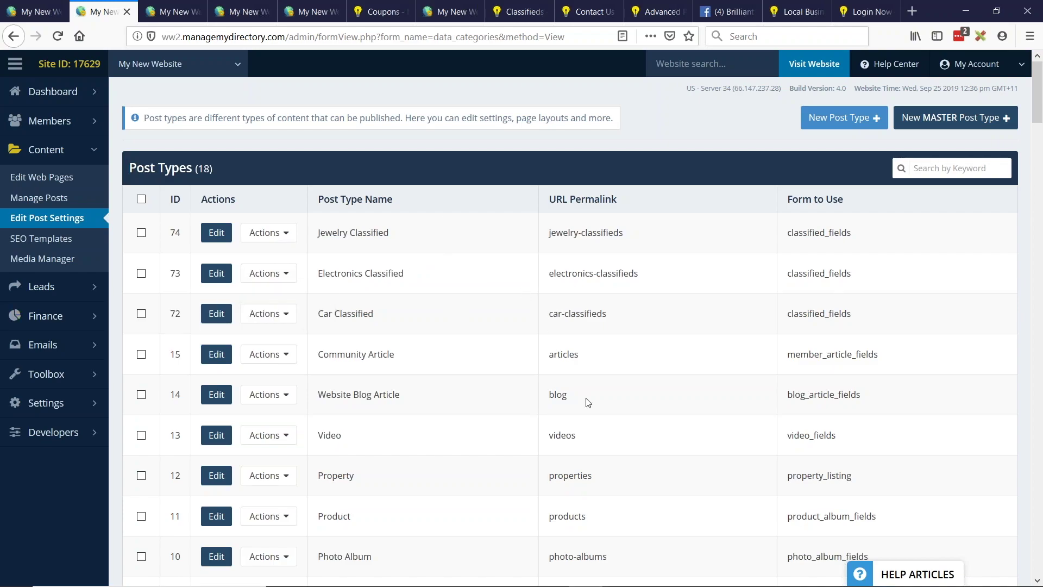
# - Edit Gold Plan from Manage Products and show its Post Publishing tab
pyautogui.click(163, 318)
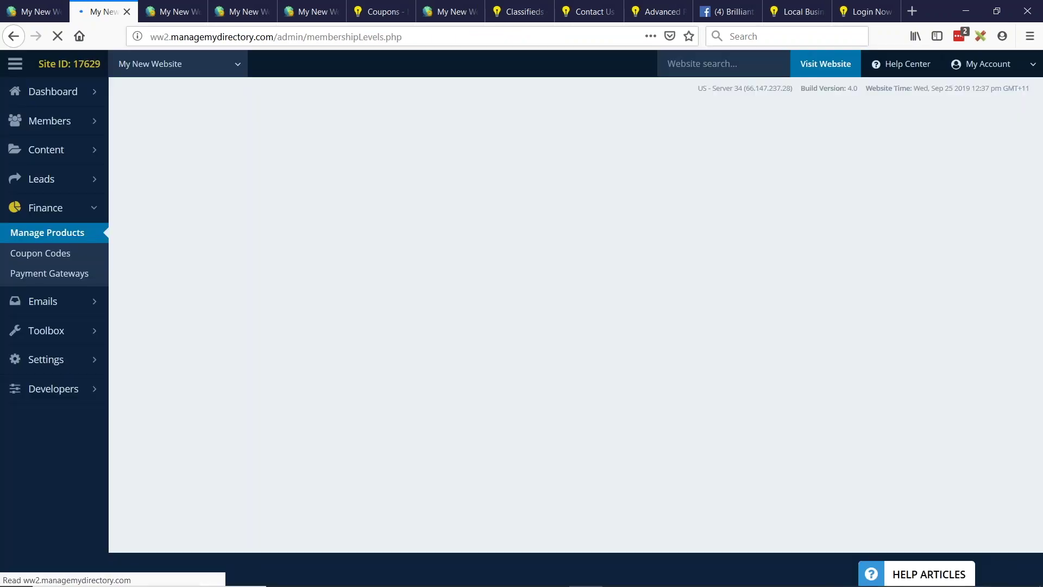
pyautogui.scroll(-3, 379, 286)
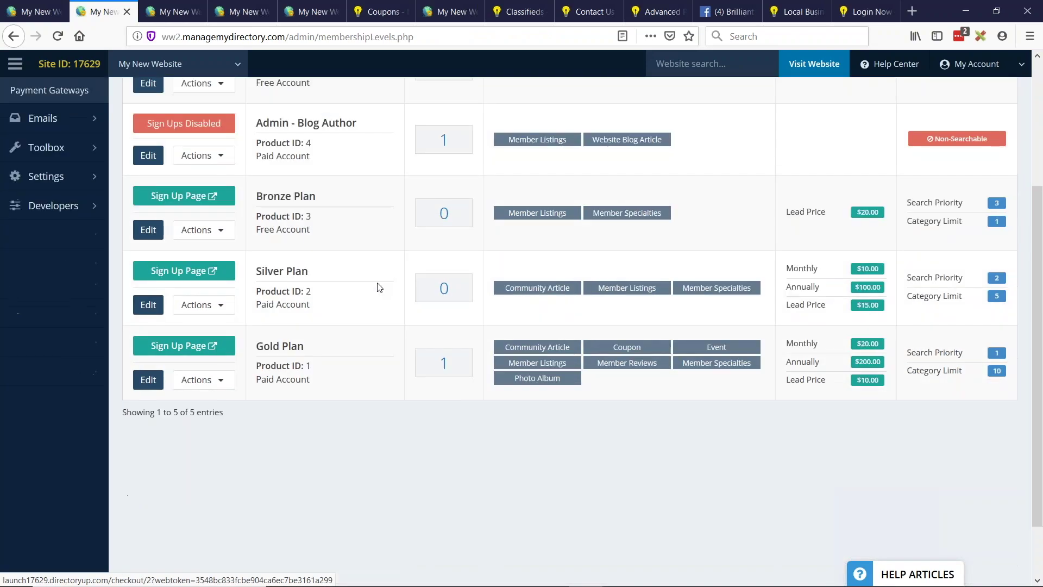
pyautogui.scroll(-1, 379, 286)
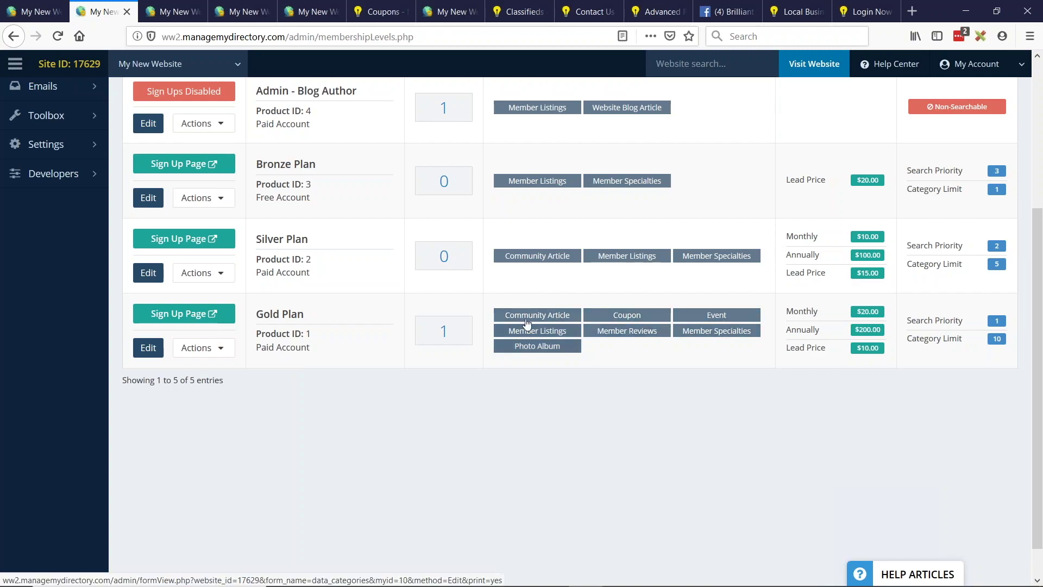
pyautogui.click(148, 347)
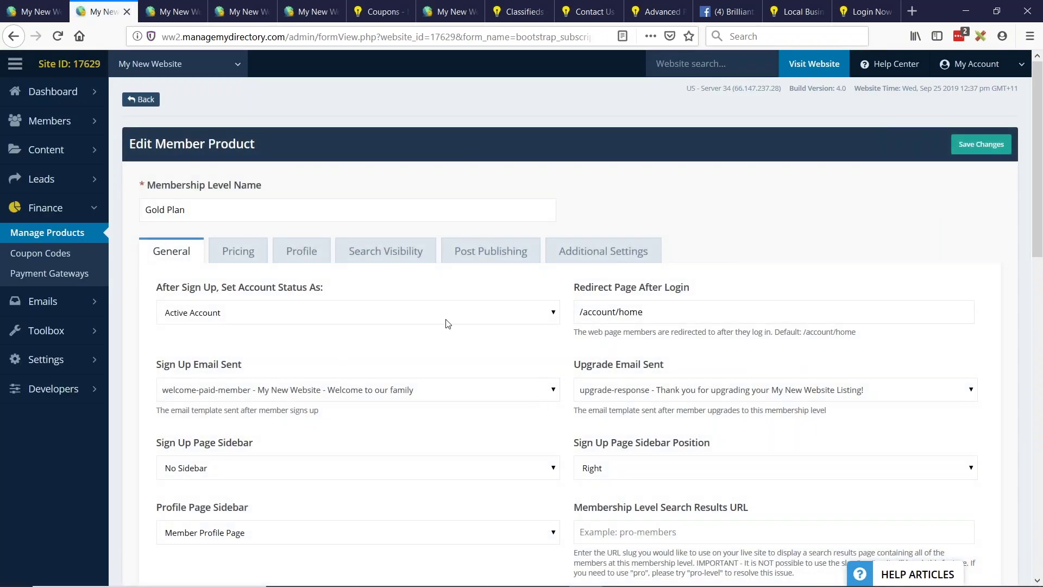
pyautogui.click(518, 260)
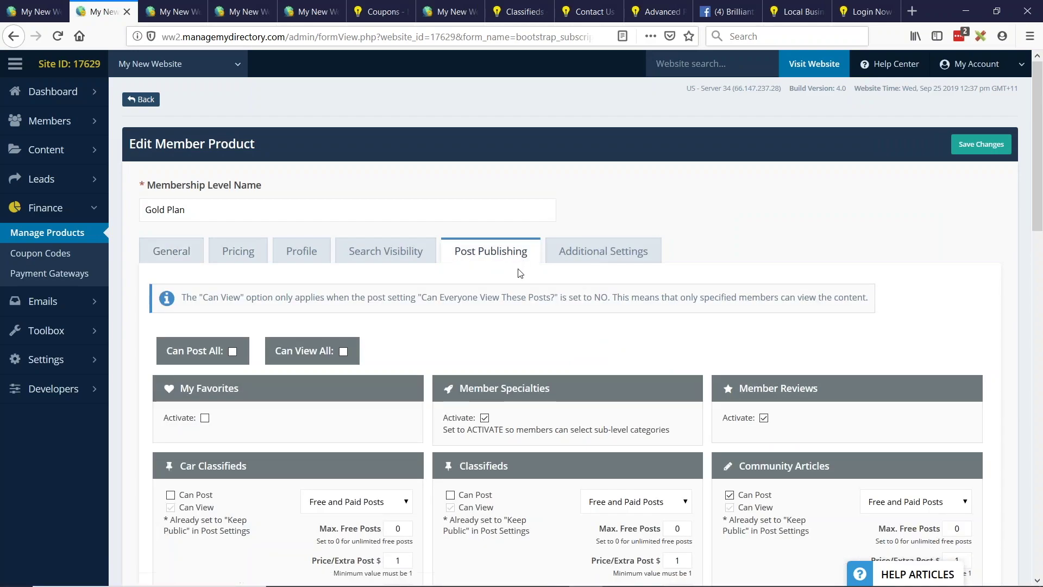
# - Allow Gold Plan members to post Car, Electronics and Jewelry Classifieds
pyautogui.scroll(-2, 456, 271)
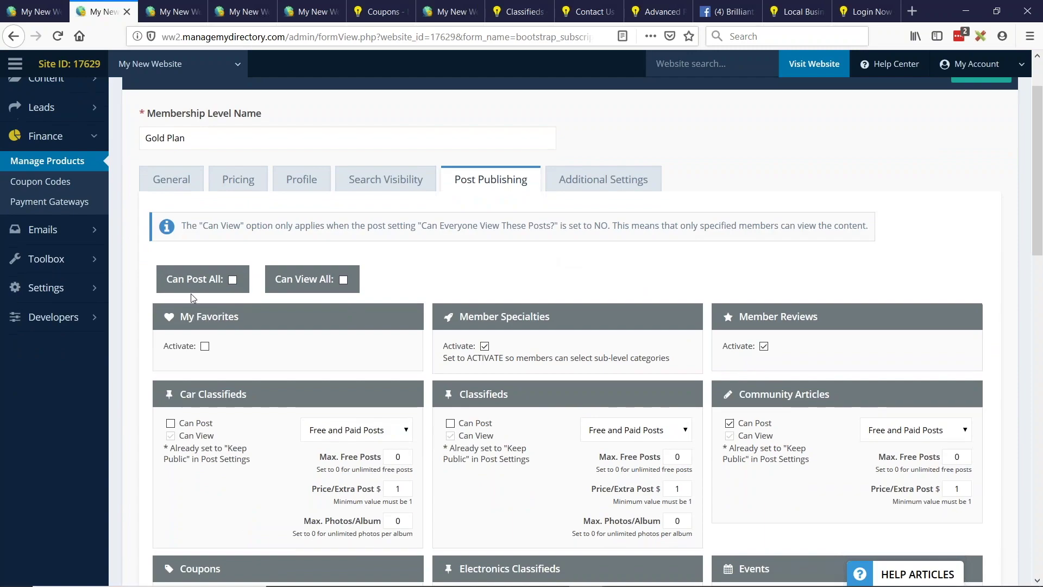
pyautogui.click(233, 279)
pyautogui.click(232, 280)
pyautogui.scroll(-4, 228, 250)
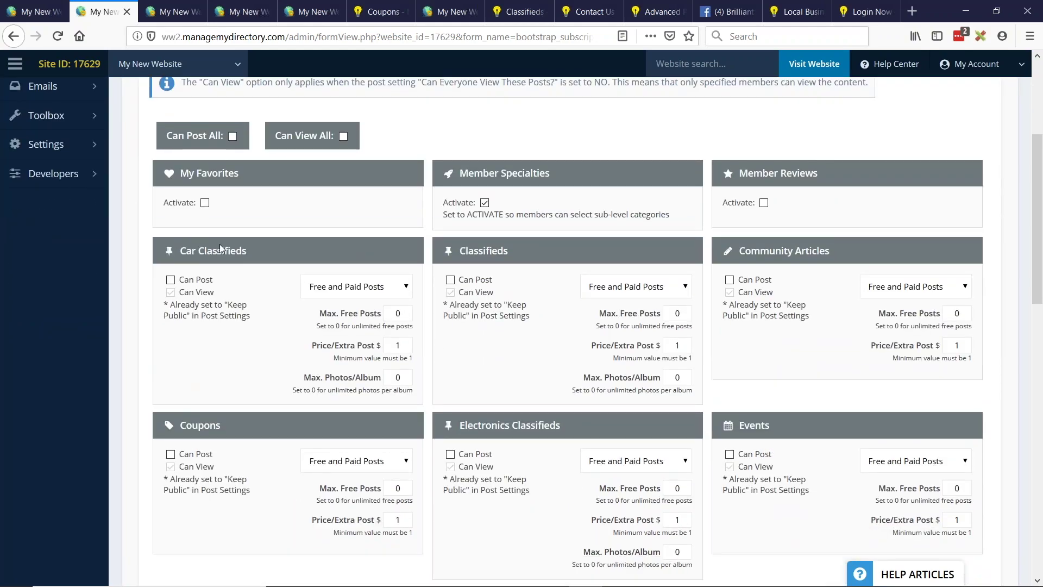
pyautogui.scroll(2, 333, 250)
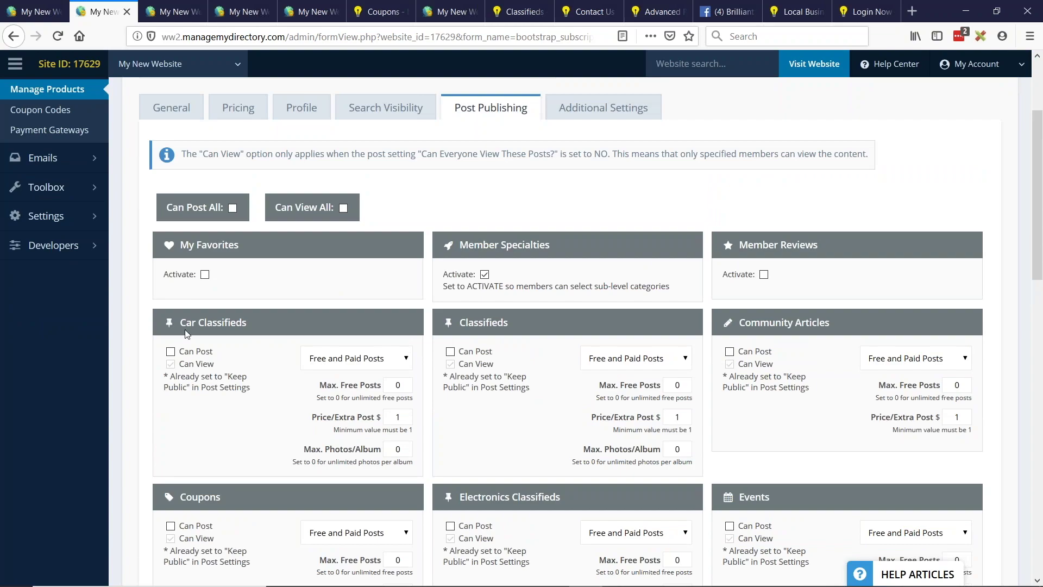
pyautogui.click(171, 351)
pyautogui.scroll(-4, 406, 323)
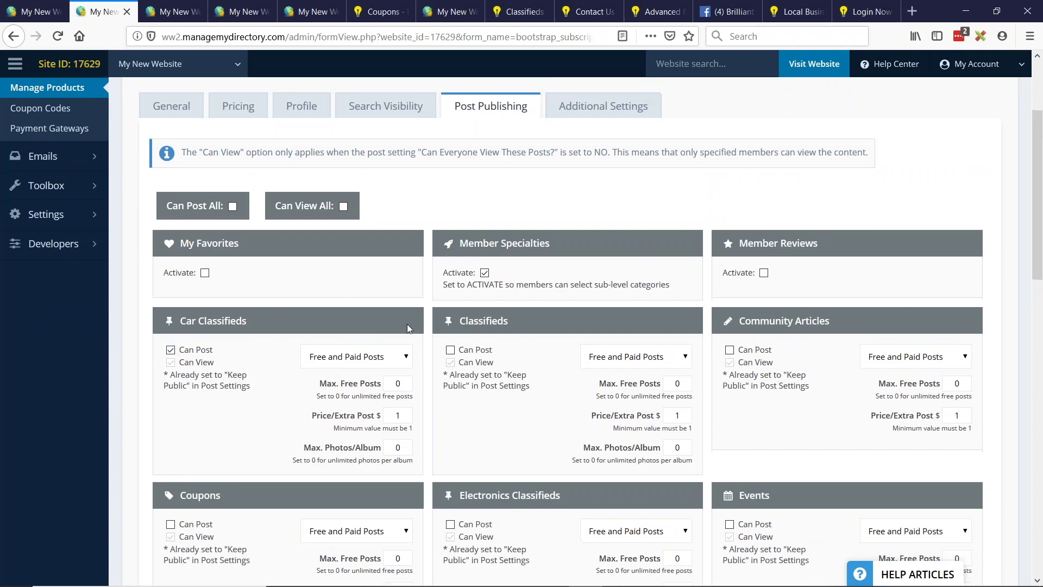
pyautogui.click(450, 383)
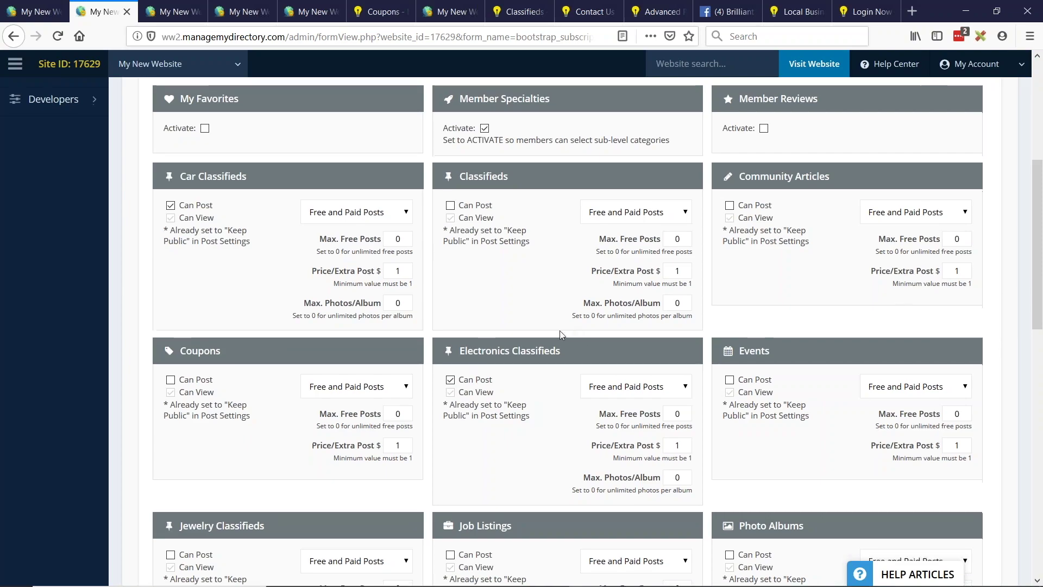
pyautogui.scroll(-4, 560, 330)
pyautogui.click(171, 415)
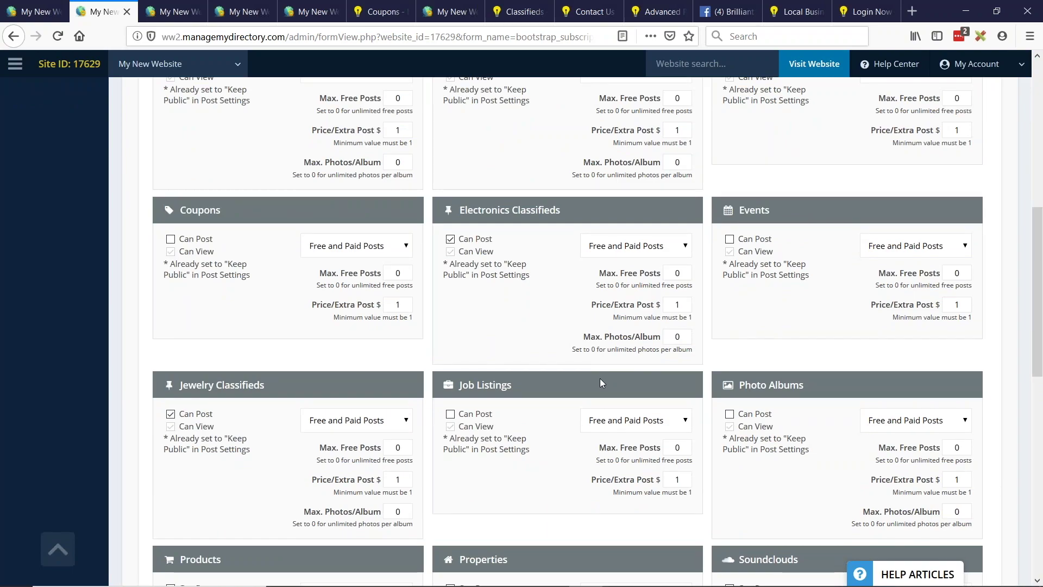
# - Give Car Classifieds a $25 extra post price with 0 free posts
pyautogui.doubleClick(680, 306)
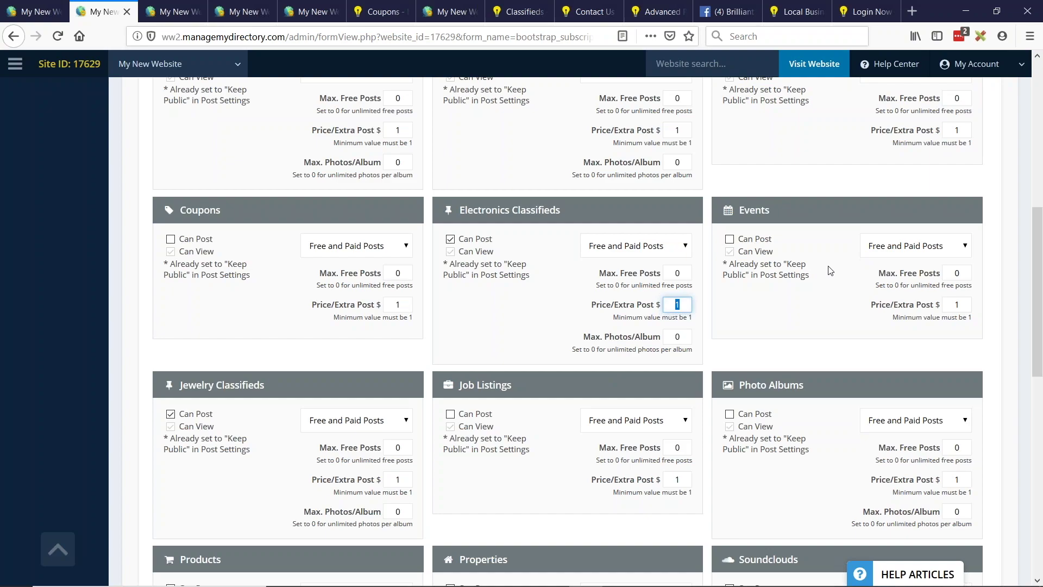
pyautogui.doubleClick(394, 479)
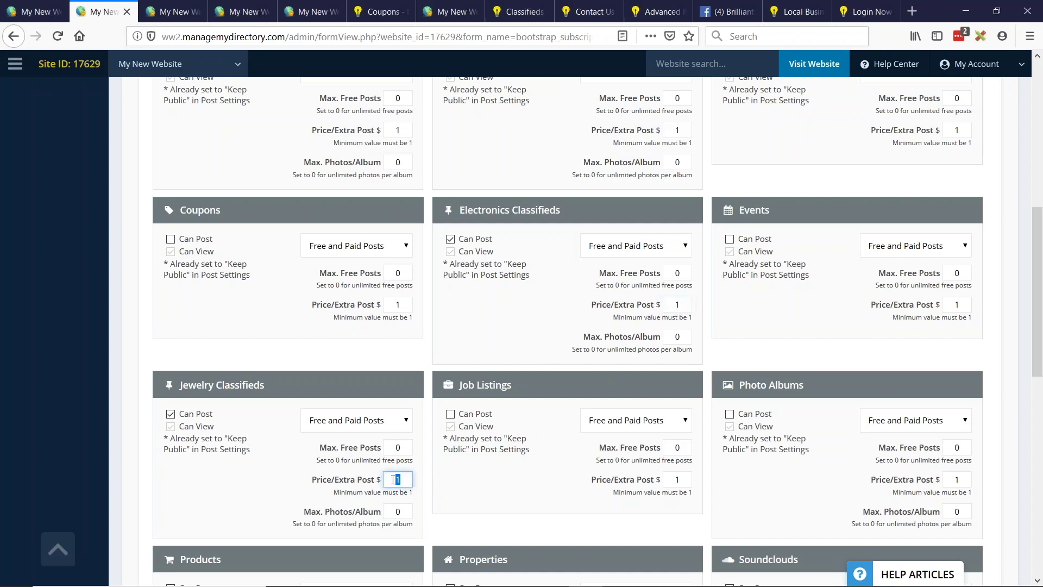
pyautogui.scroll(4, 389, 478)
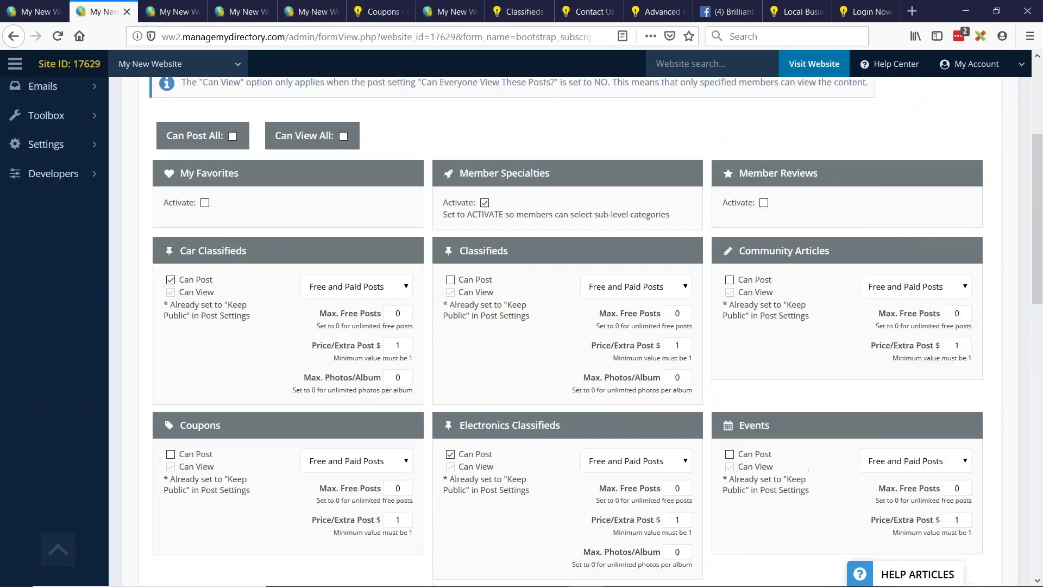
pyautogui.doubleClick(396, 351)
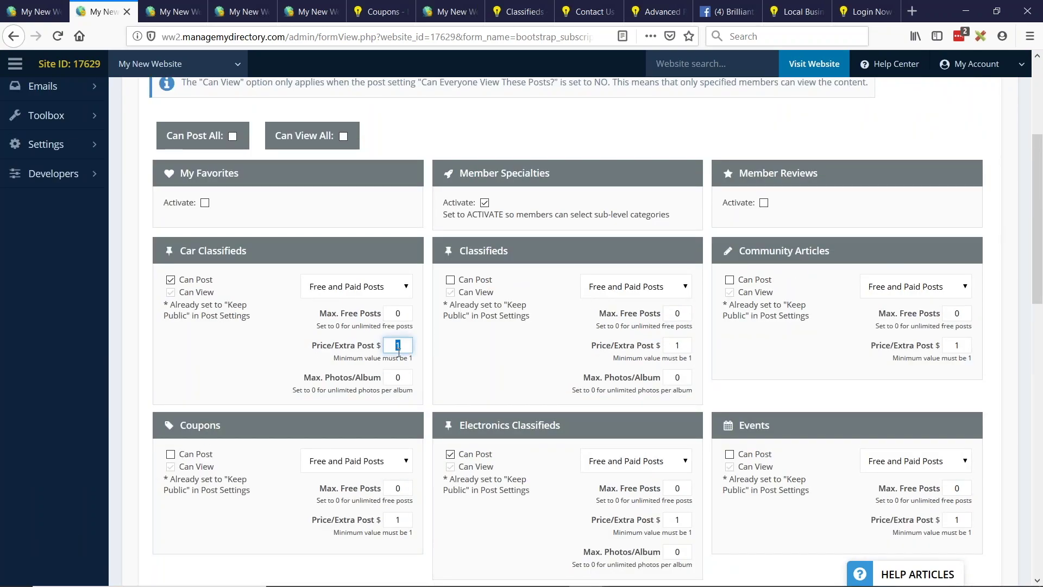
pyautogui.write('25')
pyautogui.doubleClick(391, 311)
pyautogui.write('3')
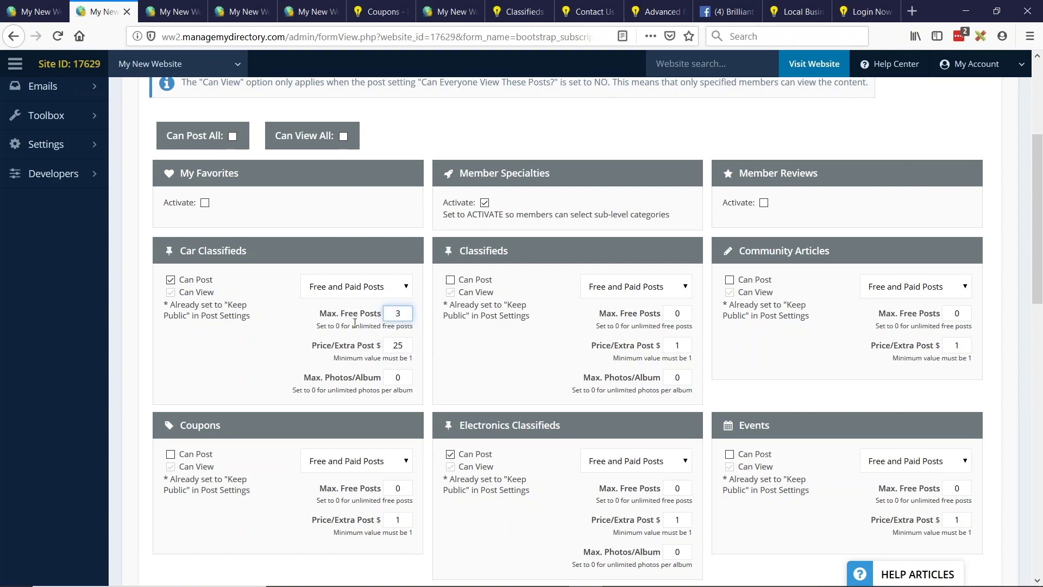
pyautogui.click(397, 287)
pyautogui.click(371, 307)
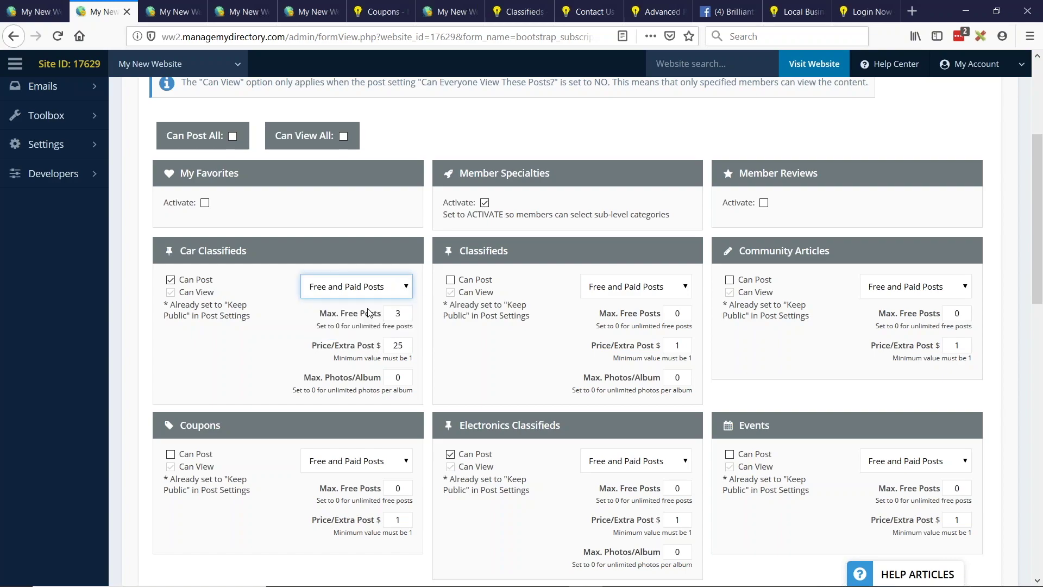
pyautogui.doubleClick(399, 313)
pyautogui.write('0')
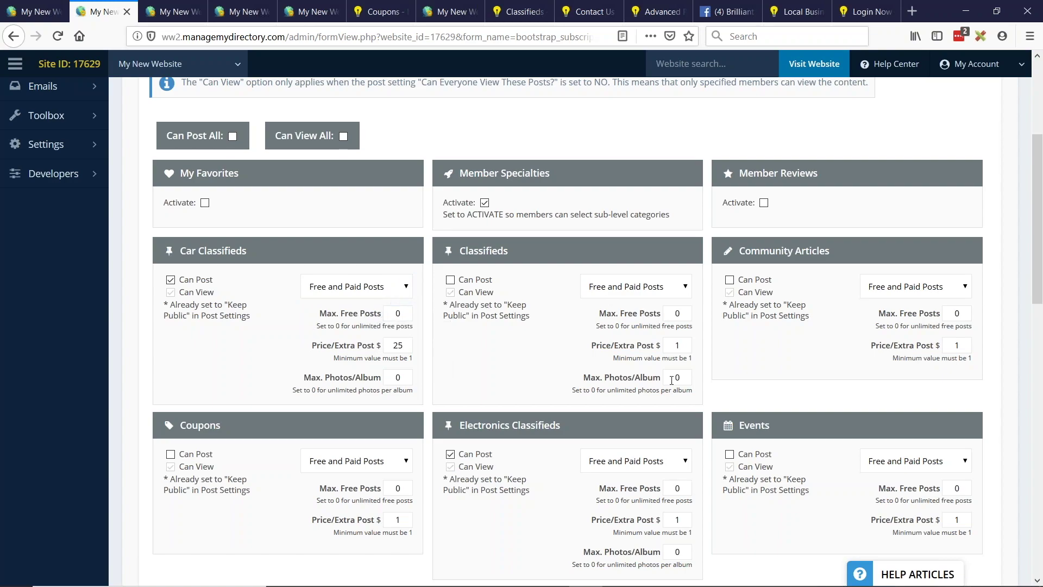
pyautogui.scroll(4, 650, 392)
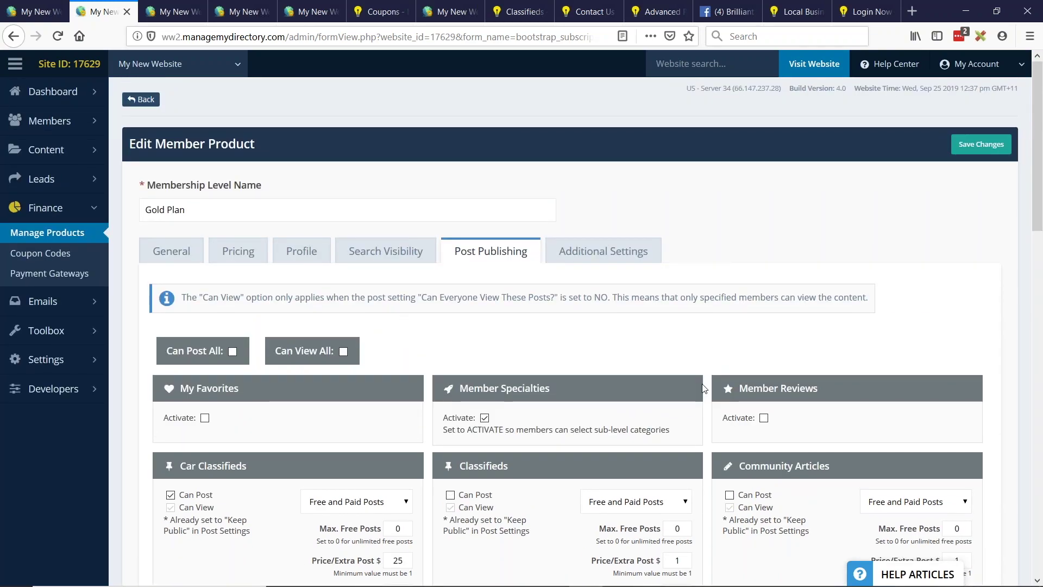
# - Save the Gold Plan and review the reloaded Manage Products list
pyautogui.click(988, 147)
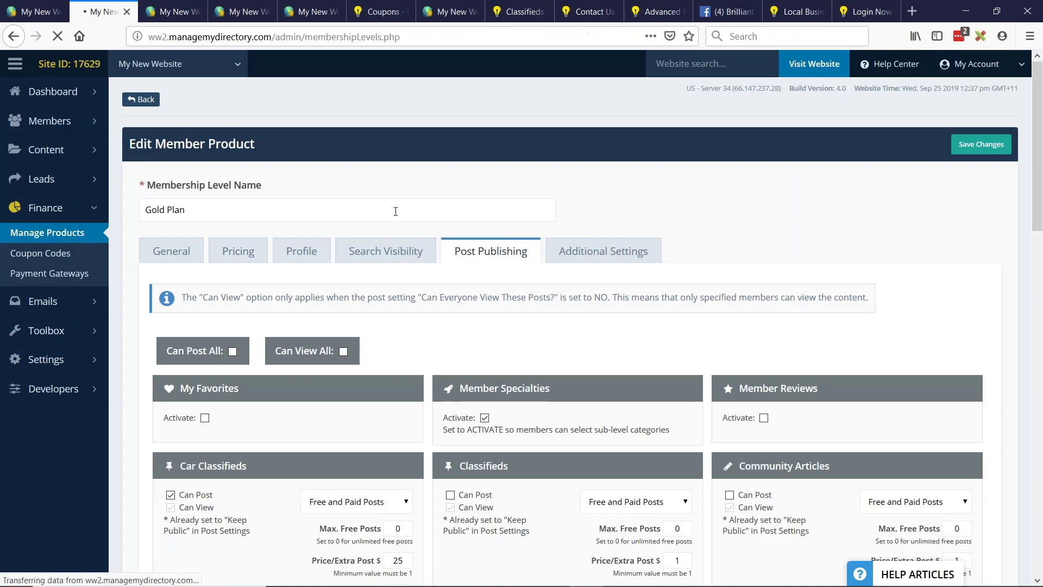
pyautogui.scroll(-5, 630, 345)
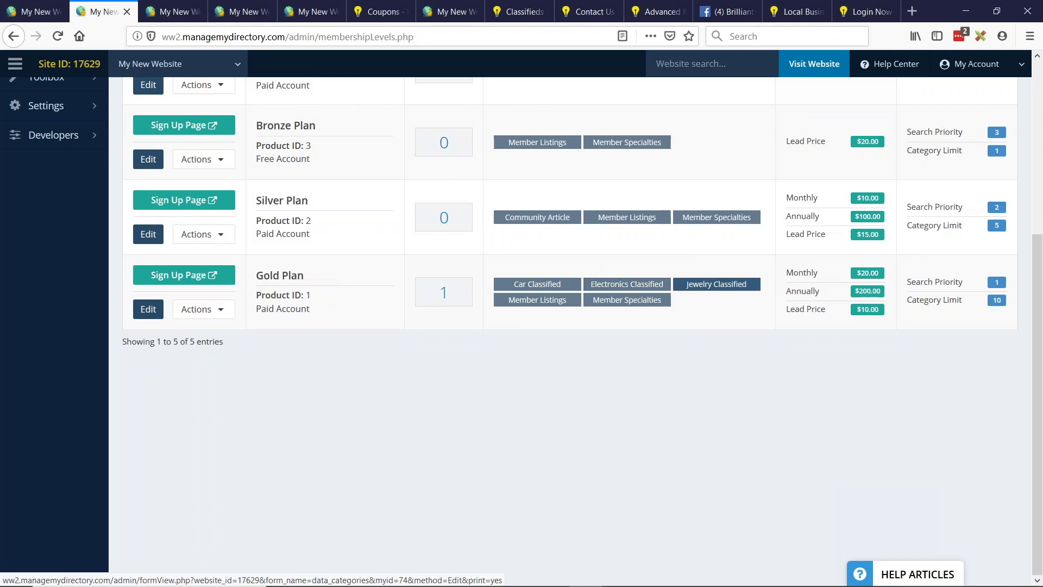
# - View the Gold Plan member's dashboard and inspect its Add Content section
pyautogui.click(436, 296)
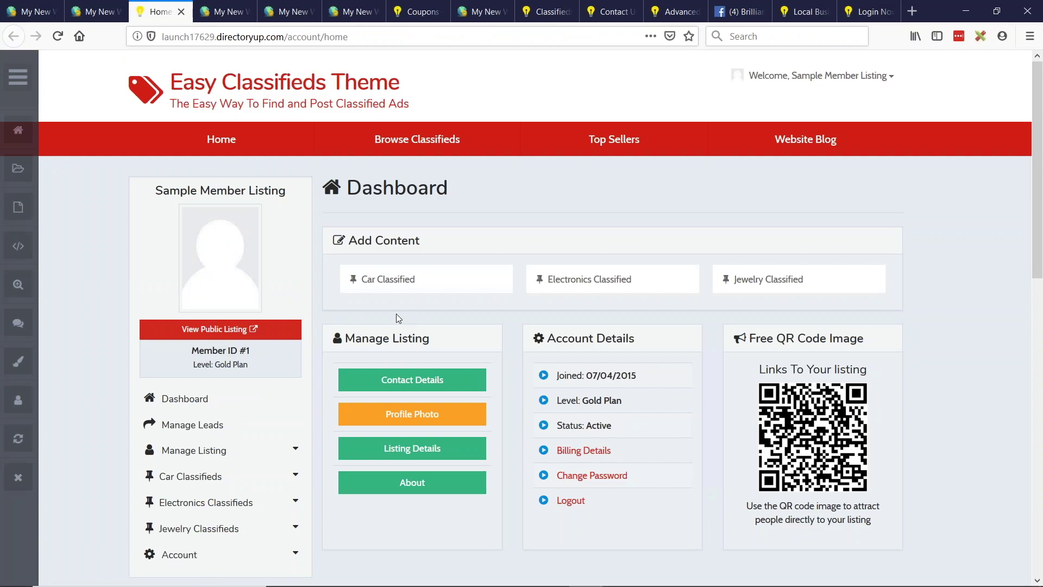
pyautogui.moveTo(351, 241); pyautogui.dragTo(421, 232)
pyautogui.click(419, 241)
pyautogui.moveTo(353, 240); pyautogui.dragTo(422, 239)
pyautogui.click(422, 239)
# - Start a new Car Classified and set it to published
pyautogui.click(433, 288)
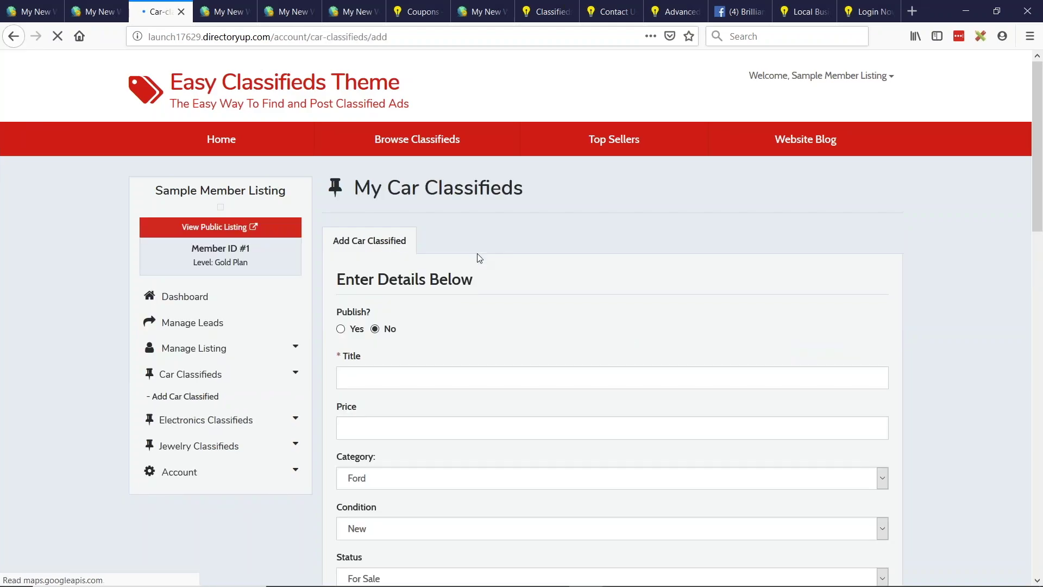
pyautogui.scroll(-2, 533, 239)
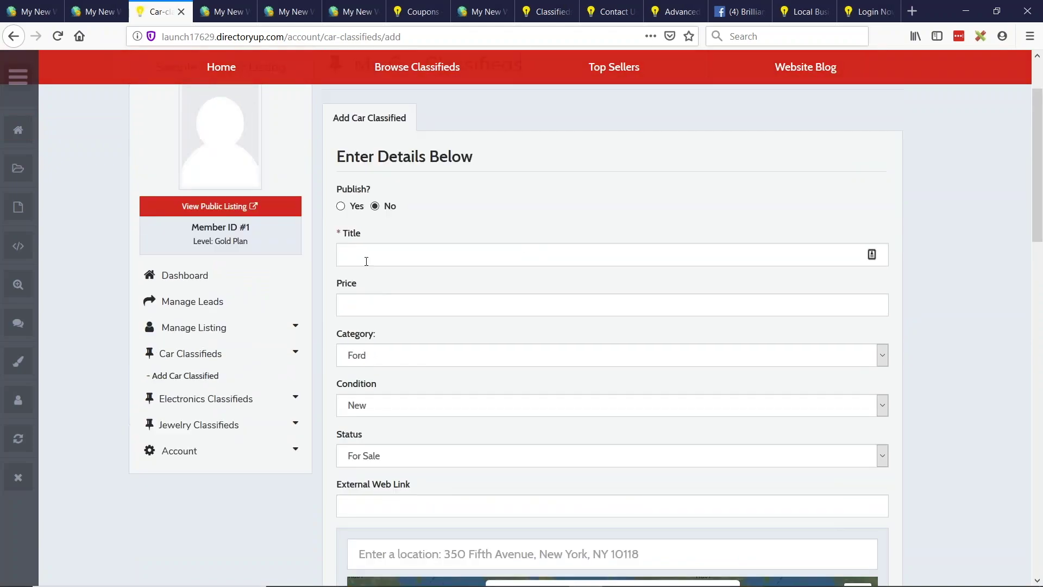
pyautogui.scroll(1, 366, 261)
pyautogui.click(341, 258)
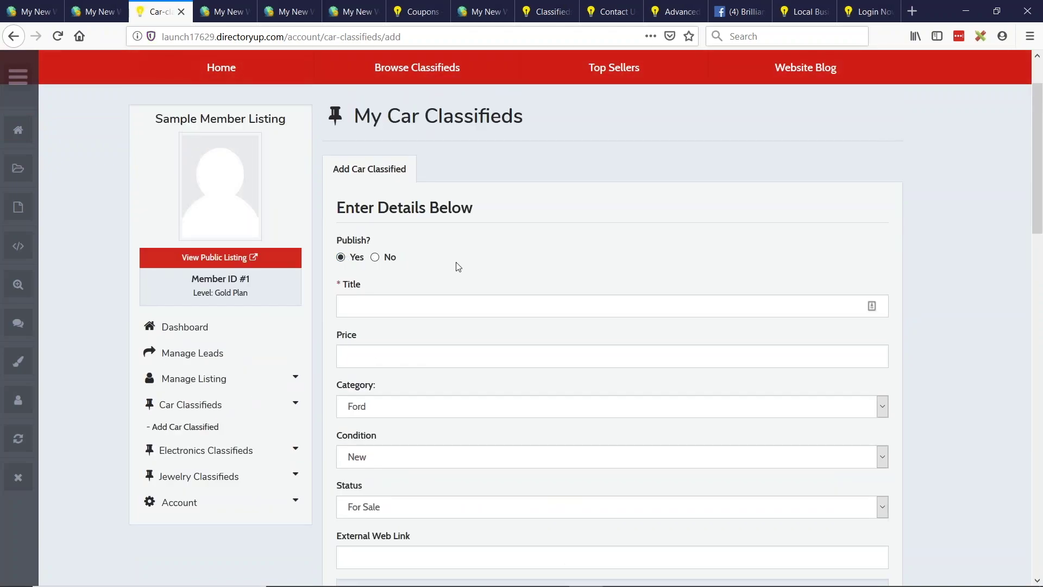
# - Enter the title 'Honda Example' and the price $5,000
pyautogui.click(366, 310)
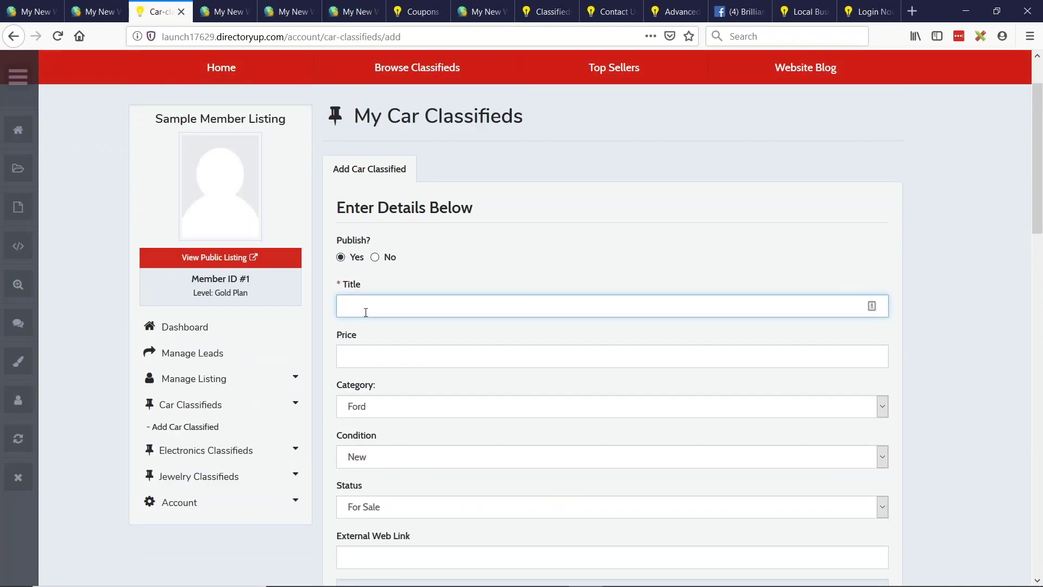
pyautogui.write('Honda Exm')
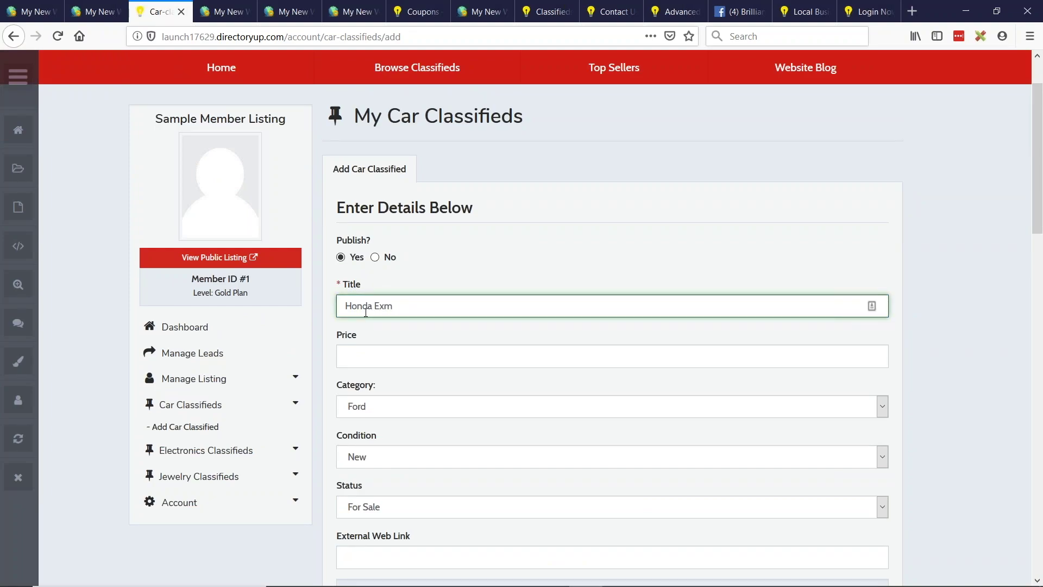
pyautogui.press('BackSpace')
pyautogui.write('a,mpl')
pyautogui.press('BackSpace')
pyautogui.press('BackSpace')
pyautogui.press('BackSpace')
pyautogui.press('BackSpace')
pyautogui.write('a,mpl')
pyautogui.press('BackSpace')
pyautogui.press('BackSpace')
pyautogui.press('BackSpace')
pyautogui.write('mple')
pyautogui.click(360, 358)
pyautogui.write('$5,000')
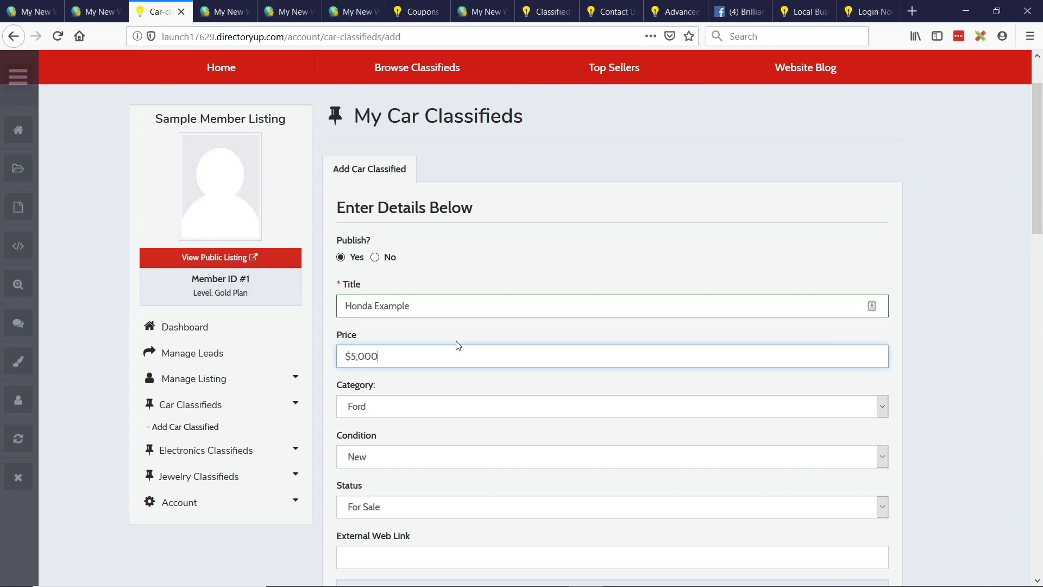
# - Rewrite the title as '2003 Used Honda Example - GREAT CONDITTION'
pyautogui.click(348, 307)
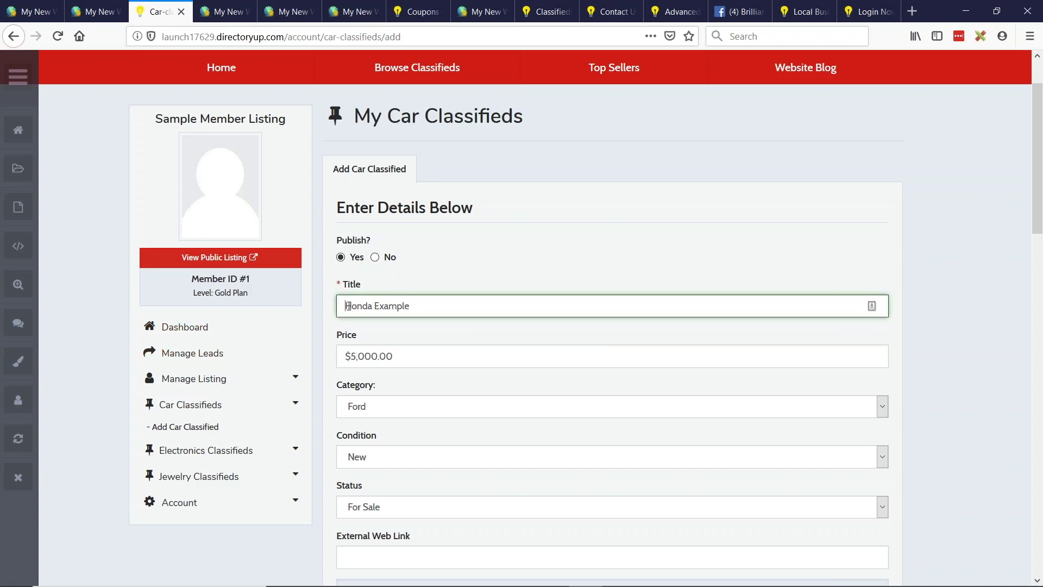
pyautogui.write('2003 Used Honda')
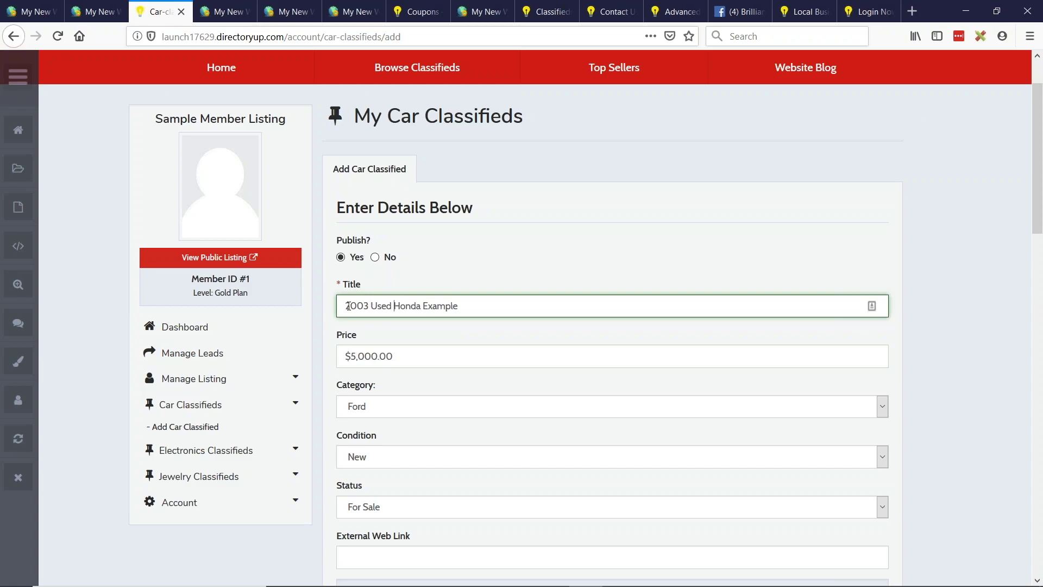
pyautogui.write(' Example - GREAT CONDITTION')
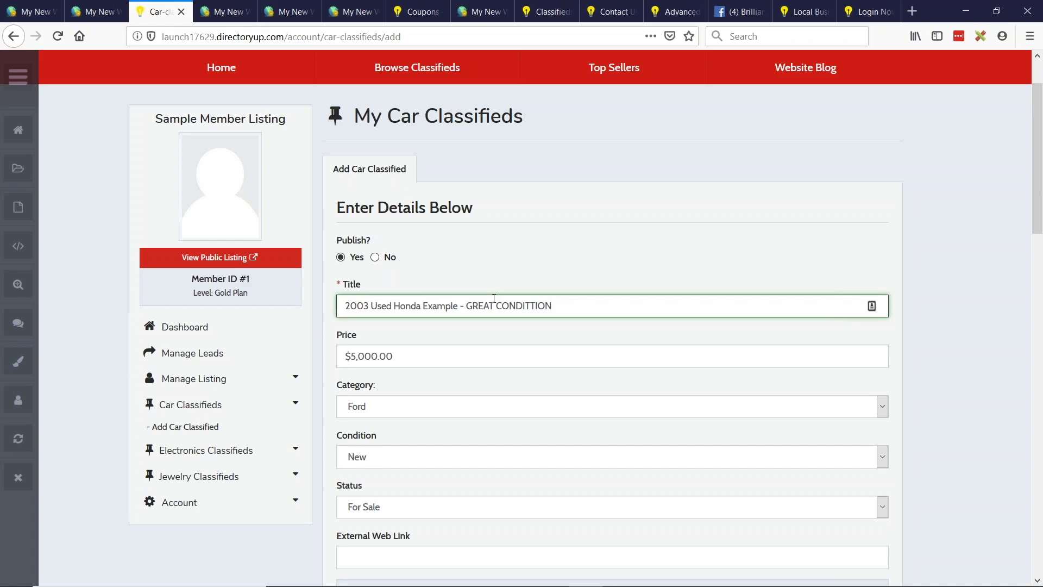
pyautogui.write(' ***')
pyautogui.press('BackSpace')
pyautogui.press('BackSpace')
pyautogui.press('BackSpace')
pyautogui.press('BackSpace')
pyautogui.scroll(-1, 509, 261)
pyautogui.scroll(3, 507, 258)
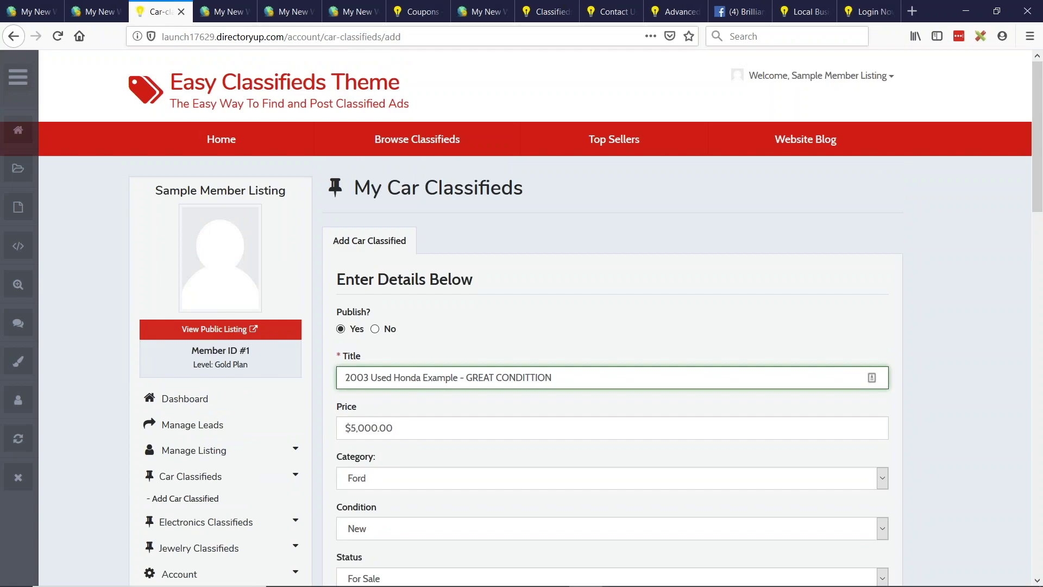
pyautogui.scroll(-3, 478, 277)
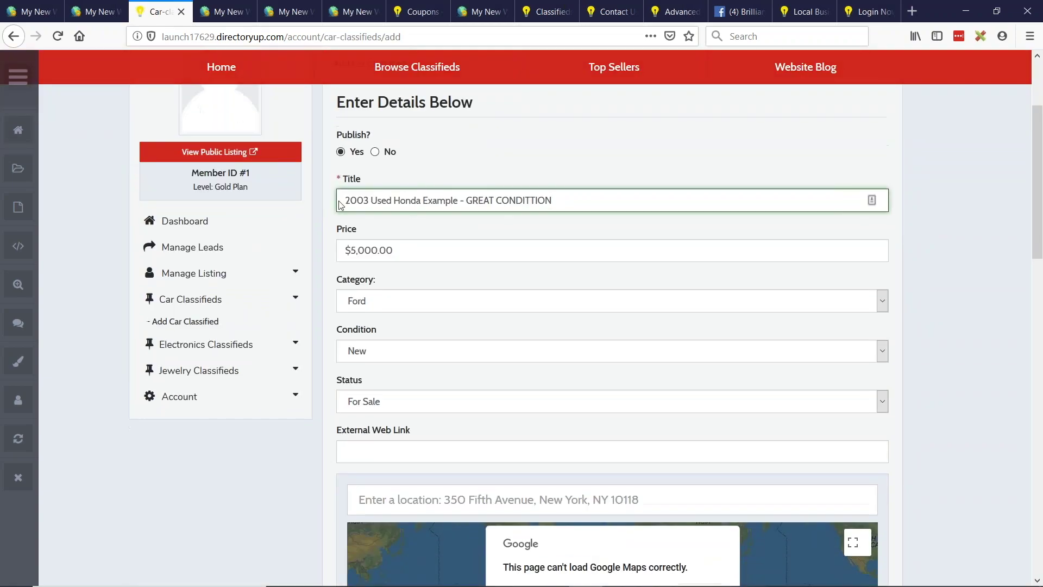
# - Choose category Toyota, condition Used and status Sold
pyautogui.click(412, 303)
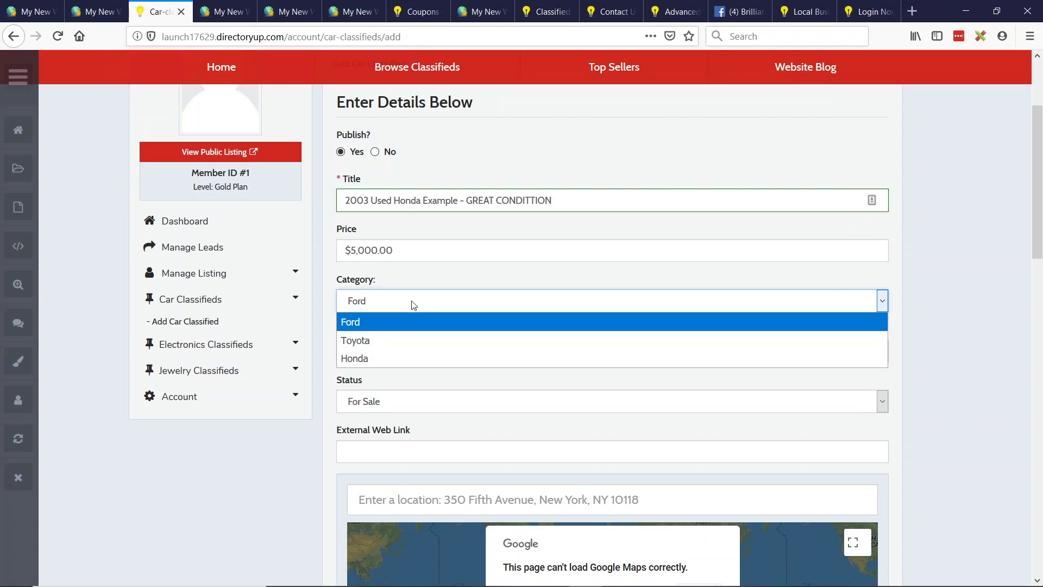
pyautogui.click(399, 340)
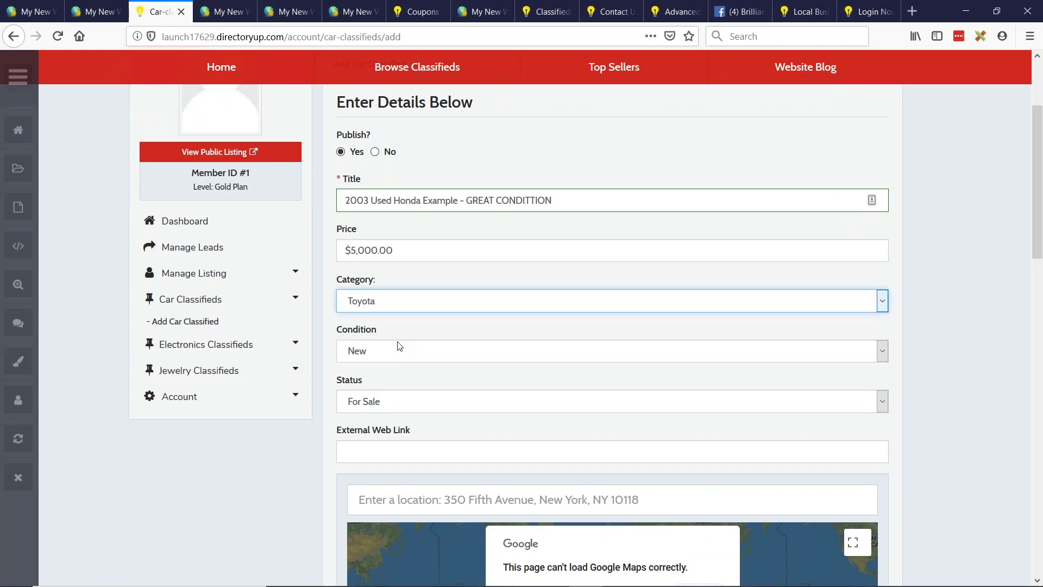
pyautogui.click(399, 346)
pyautogui.click(428, 380)
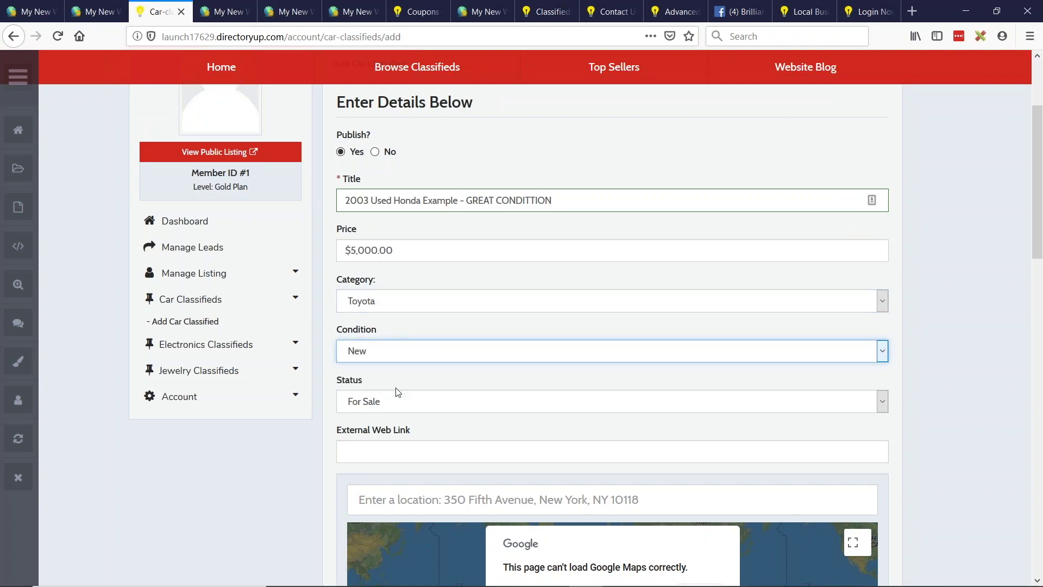
pyautogui.click(423, 406)
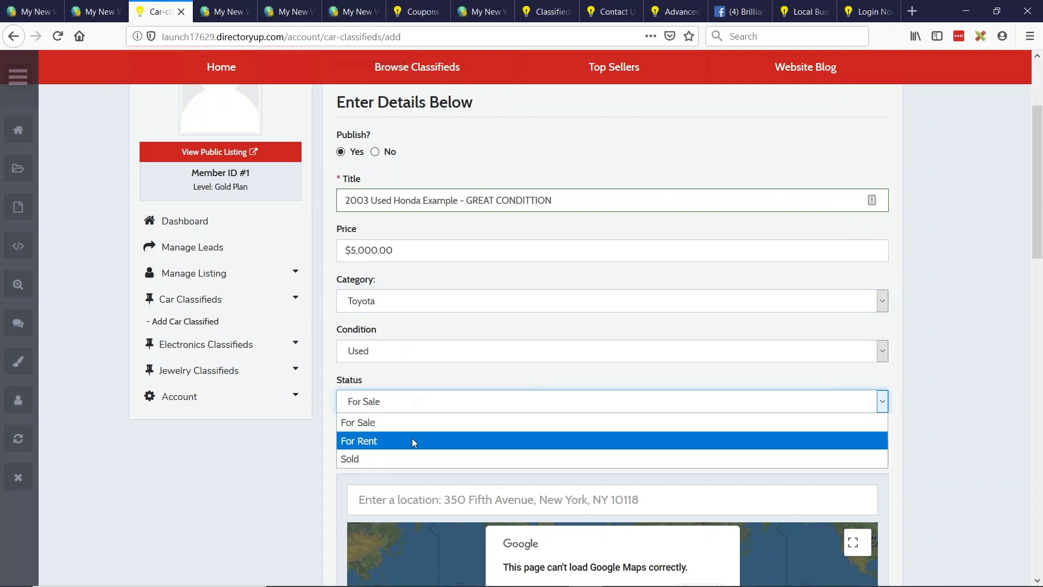
pyautogui.click(390, 458)
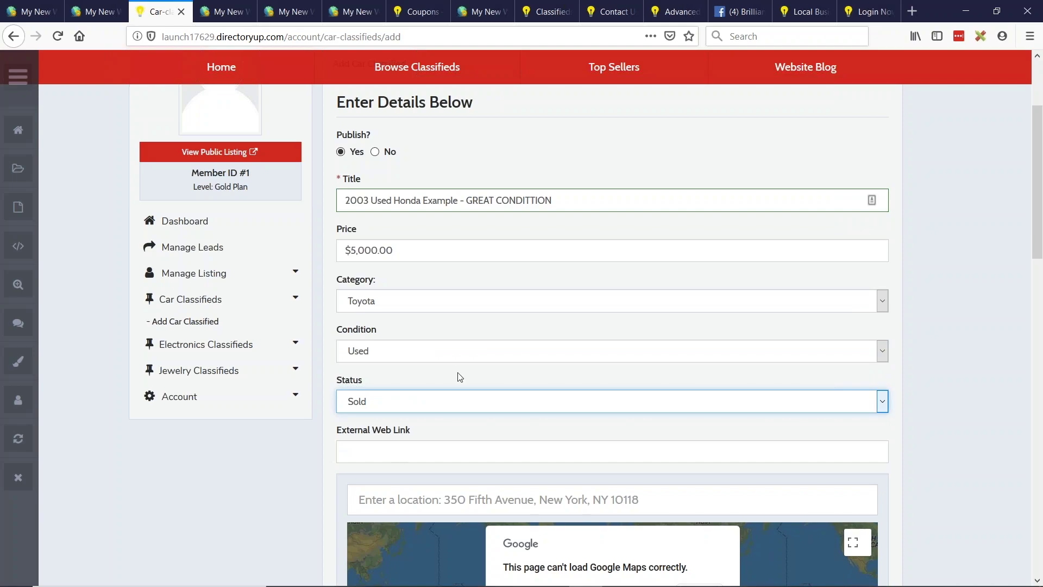
# - Recheck the category dropdown, keeping Toyota, and review the filled form
pyautogui.click(409, 450)
pyautogui.scroll(3, 449, 413)
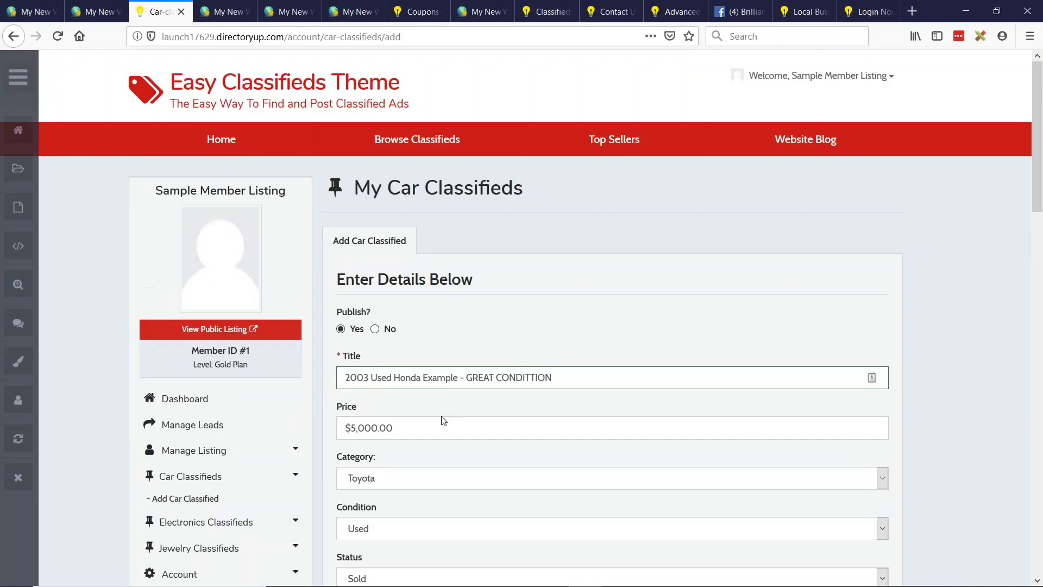
pyautogui.scroll(-3, 444, 419)
pyautogui.click(380, 300)
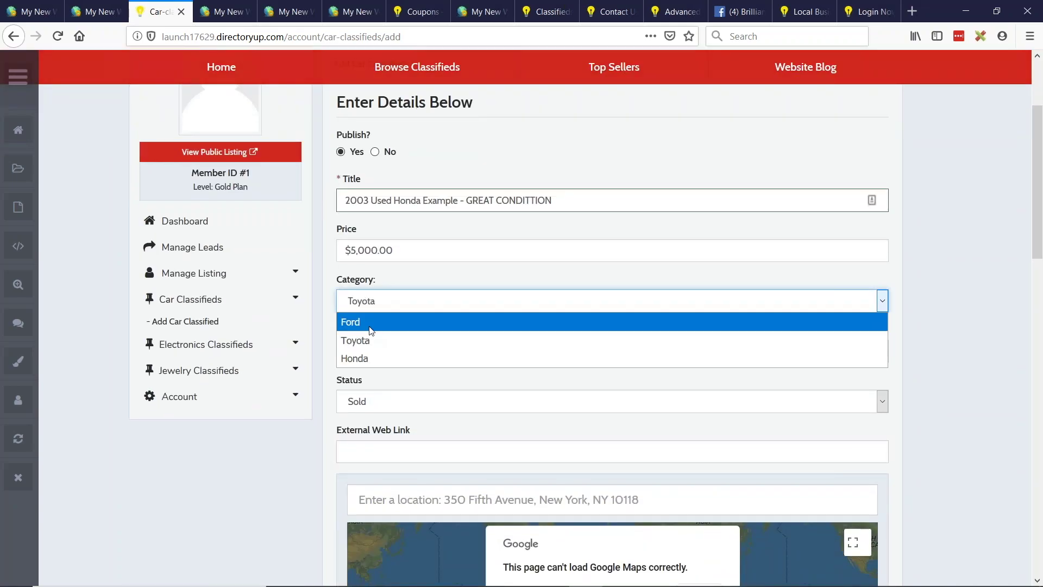
pyautogui.click(371, 340)
pyautogui.scroll(2, 426, 342)
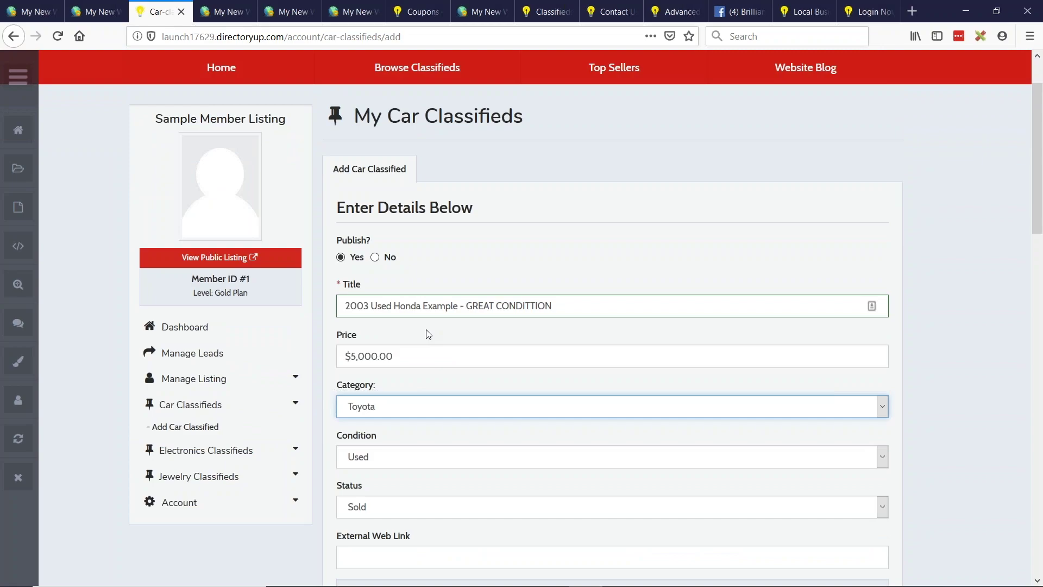
pyautogui.scroll(-6, 428, 333)
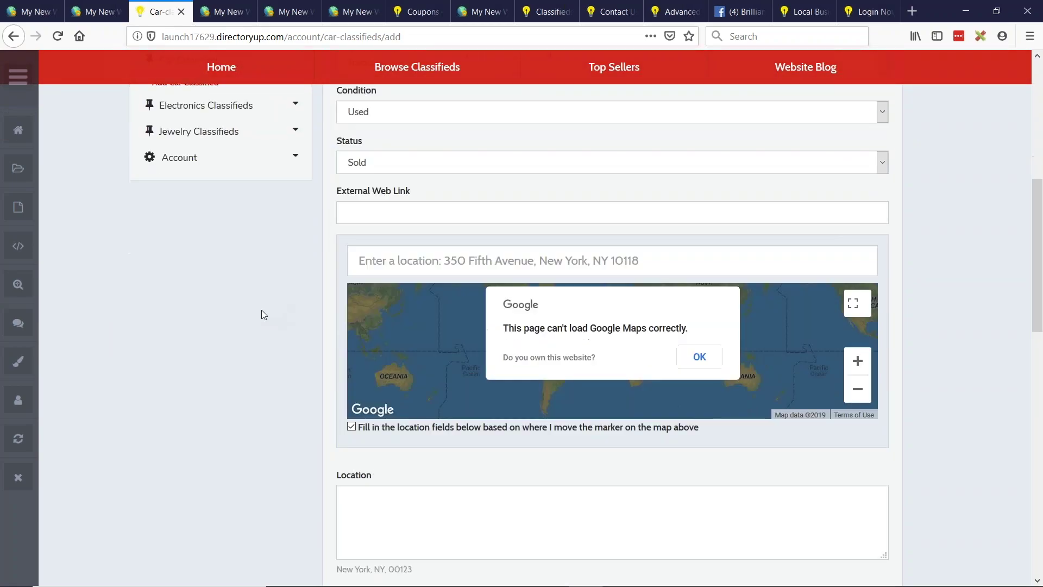
pyautogui.scroll(-10, 239, 304)
# - Save the classified, upload Car.jpg as its photo, and open My Car Classifieds
pyautogui.click(612, 431)
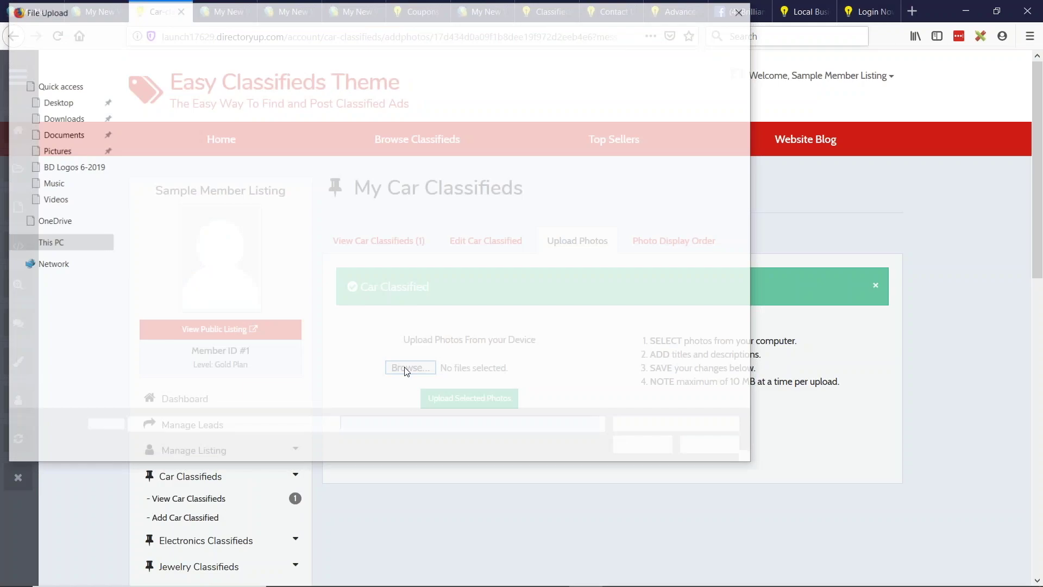
pyautogui.doubleClick(514, 82)
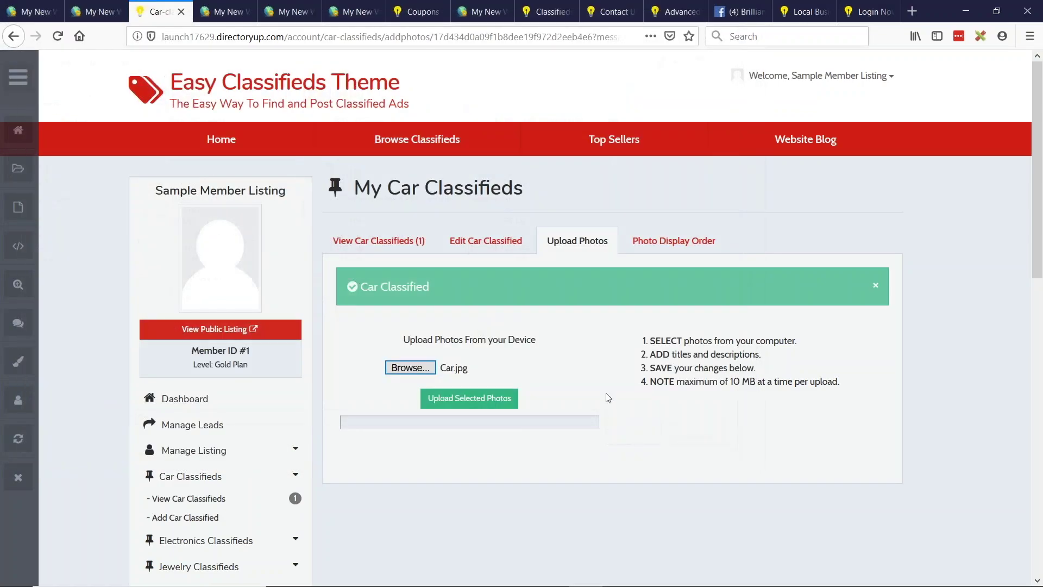
pyautogui.click(449, 402)
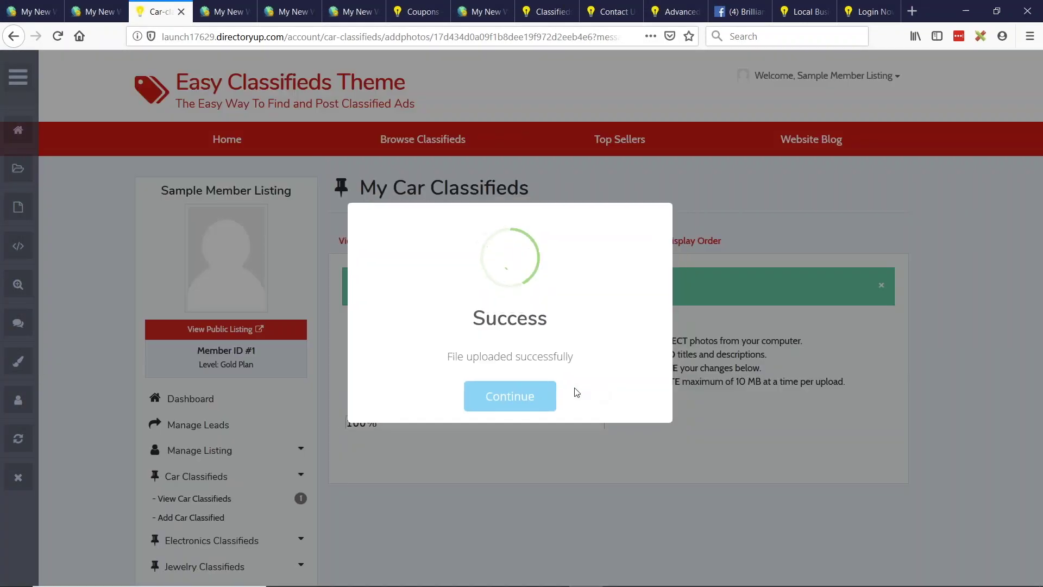
pyautogui.click(537, 401)
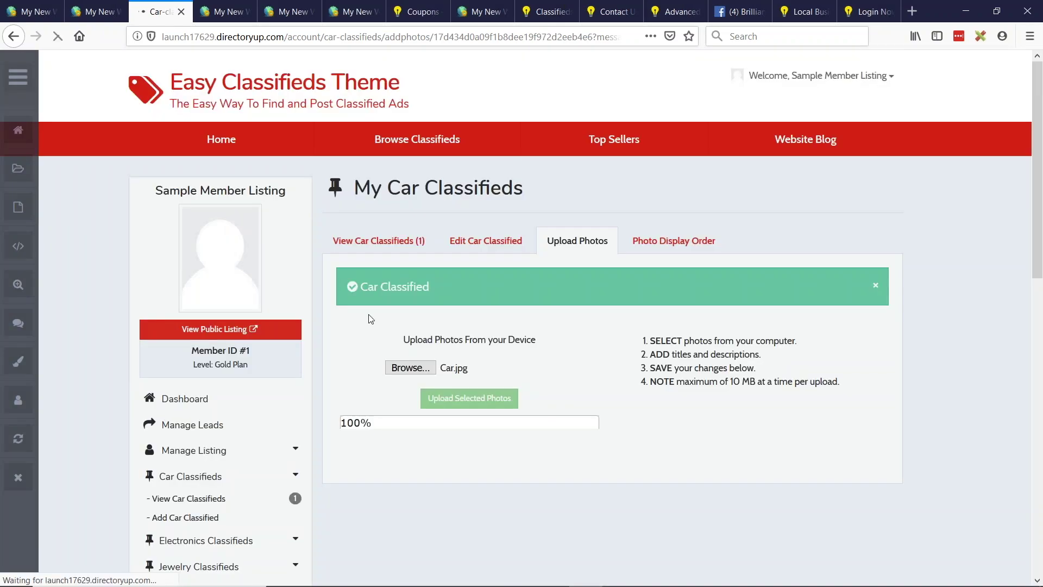
pyautogui.click(370, 245)
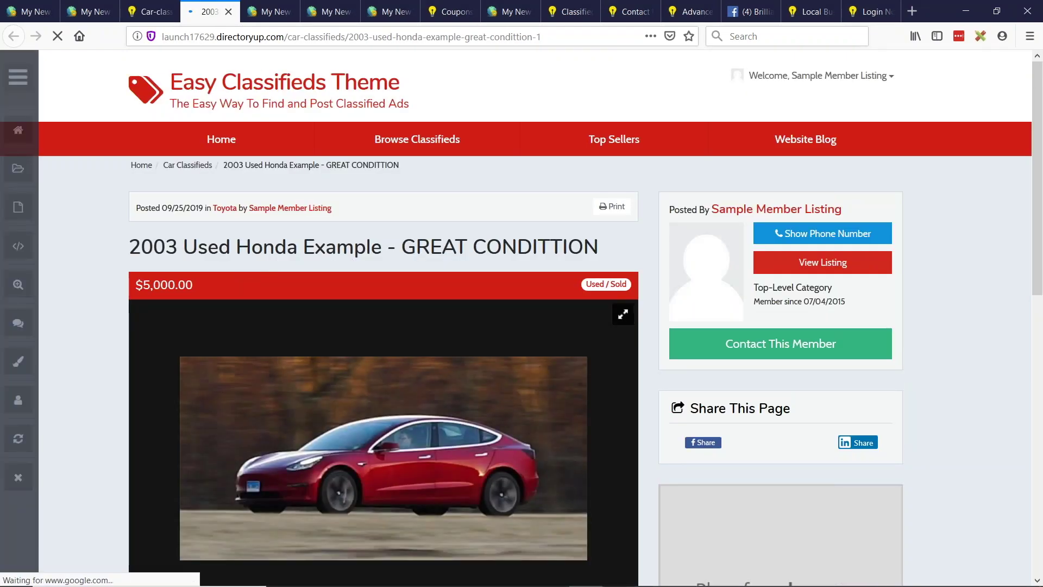
# - Inspect the listing page, highlighting its title and the car-classifieds part of the URL
pyautogui.scroll(-3, 393, 265)
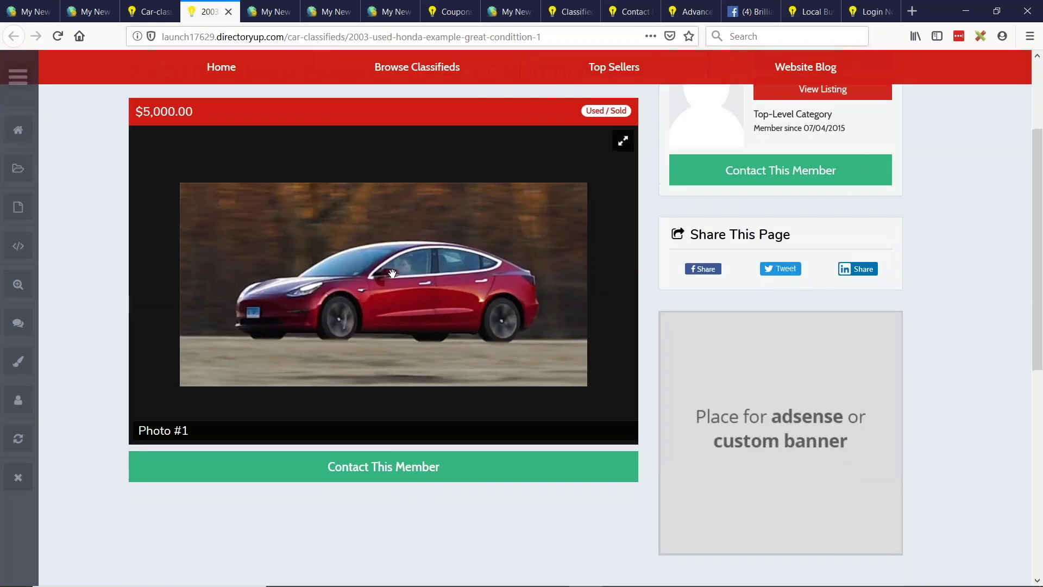
pyautogui.scroll(3, 392, 273)
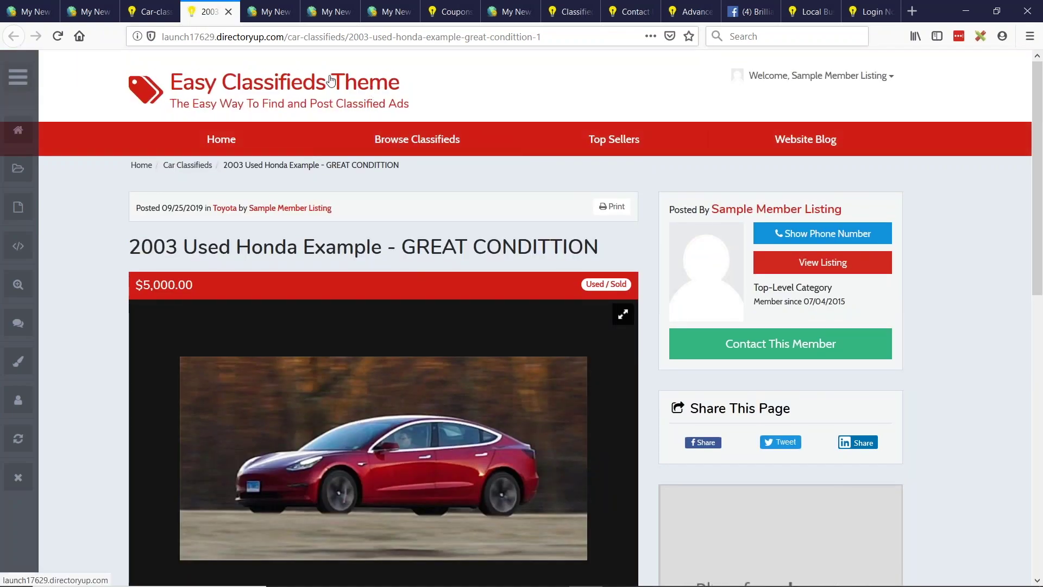
pyautogui.moveTo(287, 37); pyautogui.dragTo(540, 37)
pyautogui.click(345, 36)
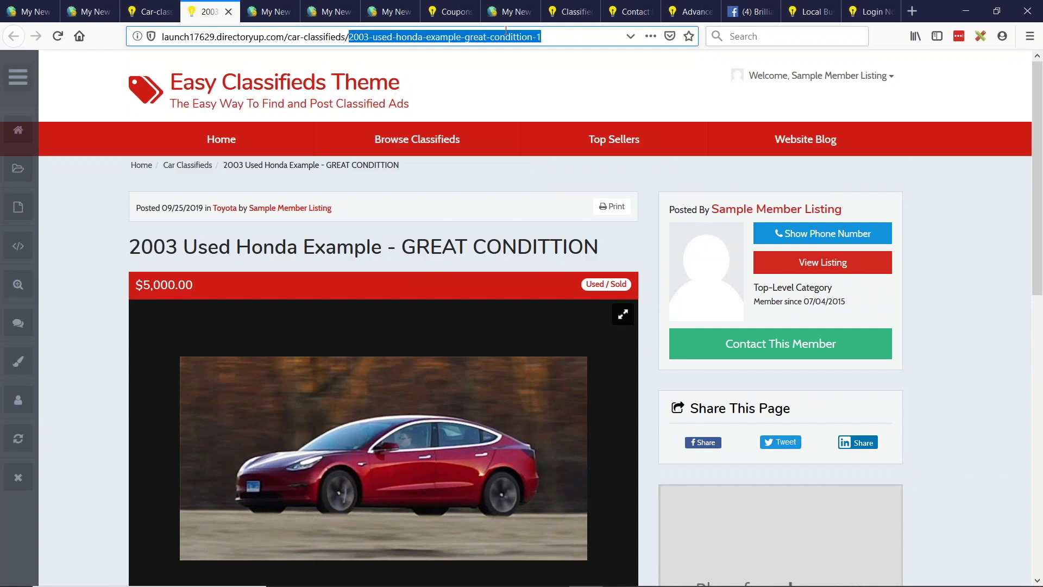
pyautogui.click(356, 37)
pyautogui.moveTo(179, 245); pyautogui.dragTo(286, 245)
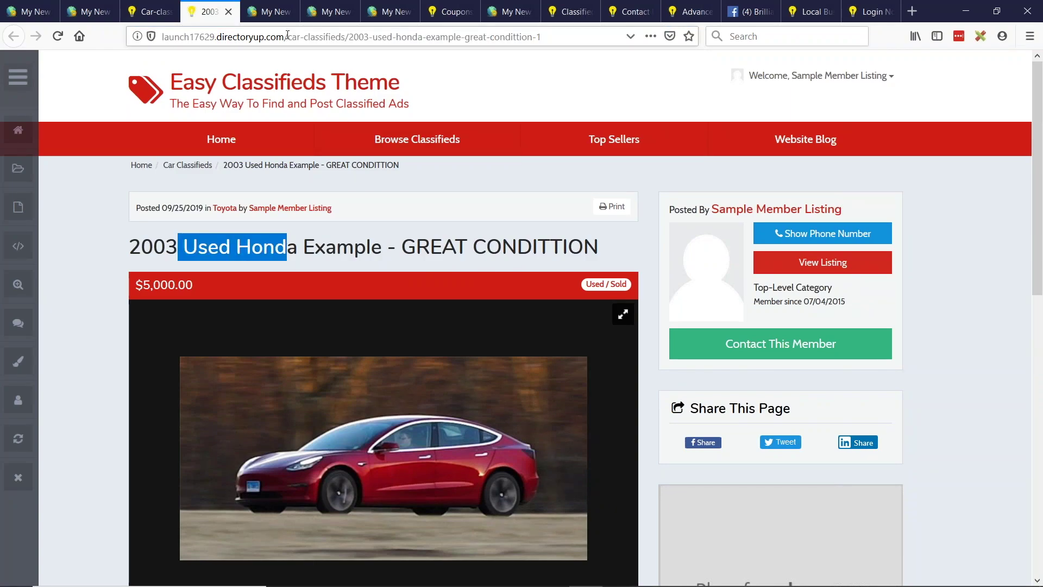
pyautogui.moveTo(287, 37); pyautogui.dragTo(342, 37)
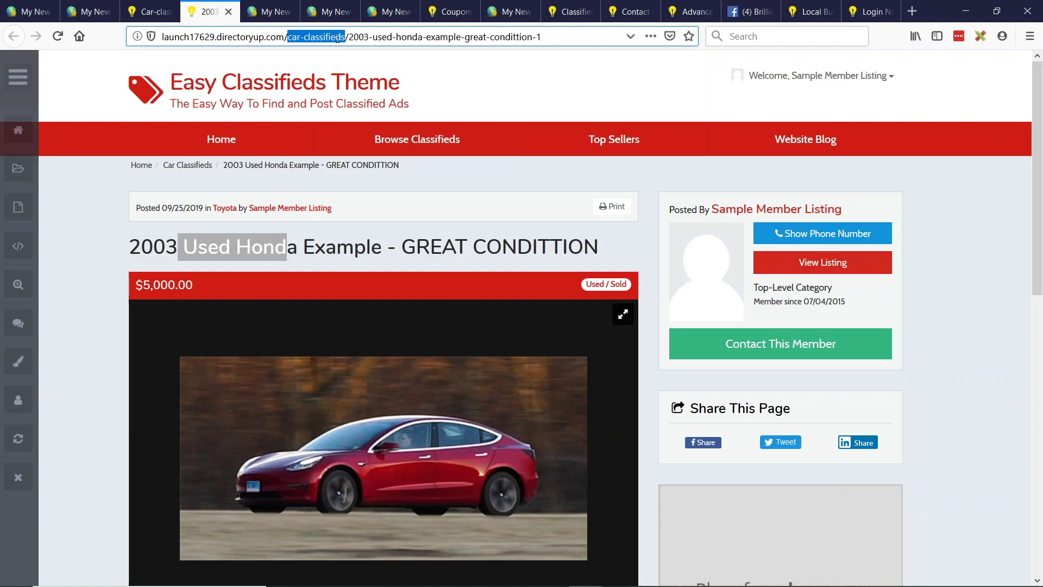
# - Trim the address back to car-classifieds to load the Car Classifieds listings page
pyautogui.click(346, 37)
pyautogui.hotkey('shift', 'End')
pyautogui.press('BackSpace')
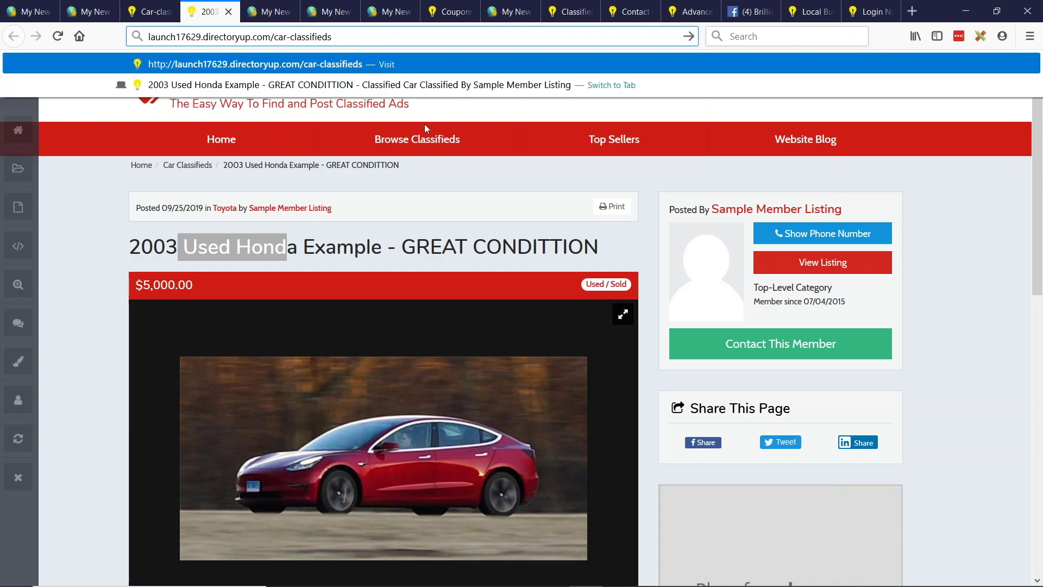
pyautogui.press('Return')
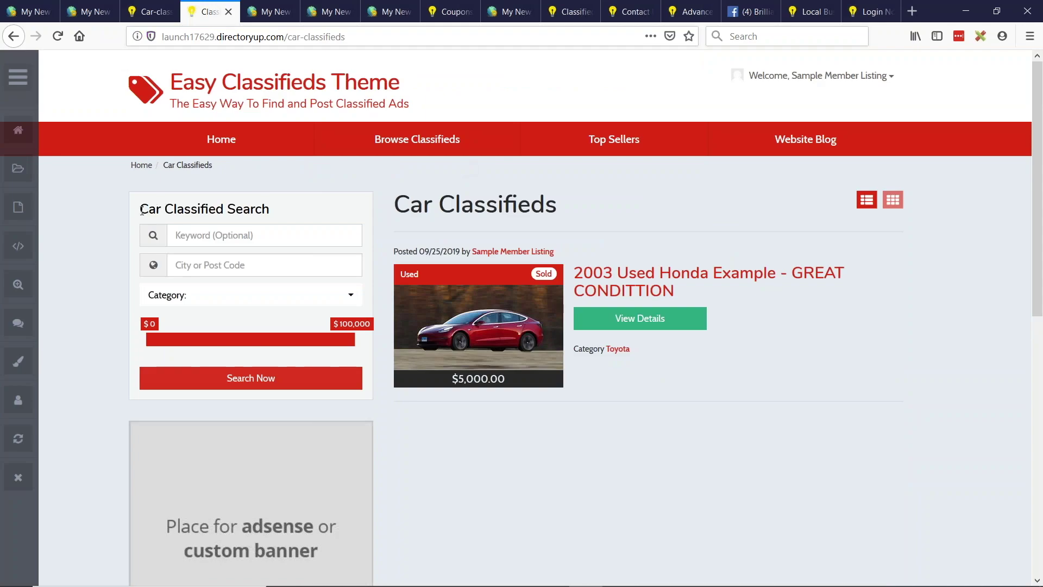
# - Look over the Car Classified Search heading and category filter without choosing one
pyautogui.moveTo(141, 210); pyautogui.dragTo(270, 208)
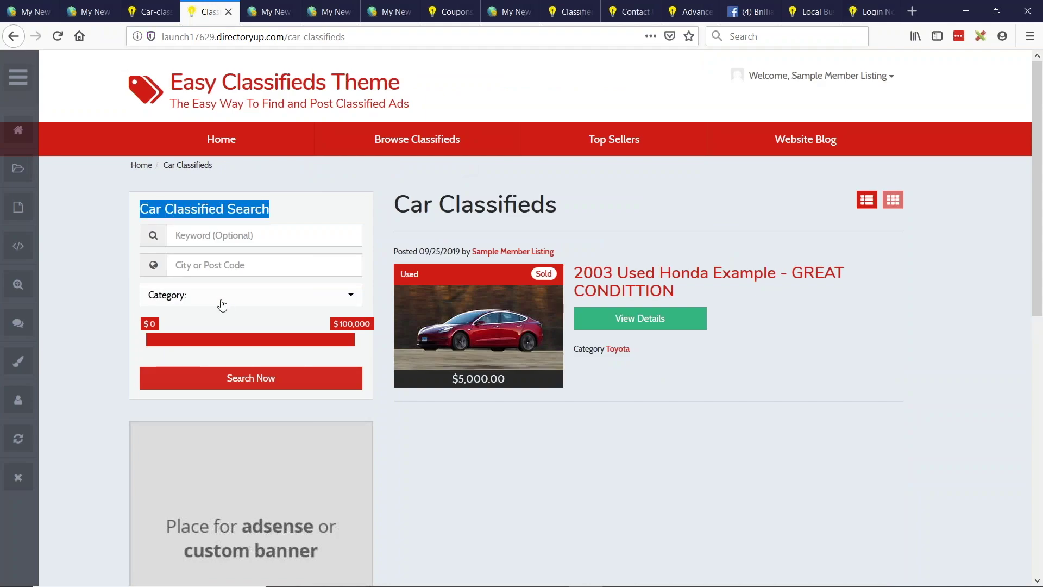
pyautogui.click(243, 297)
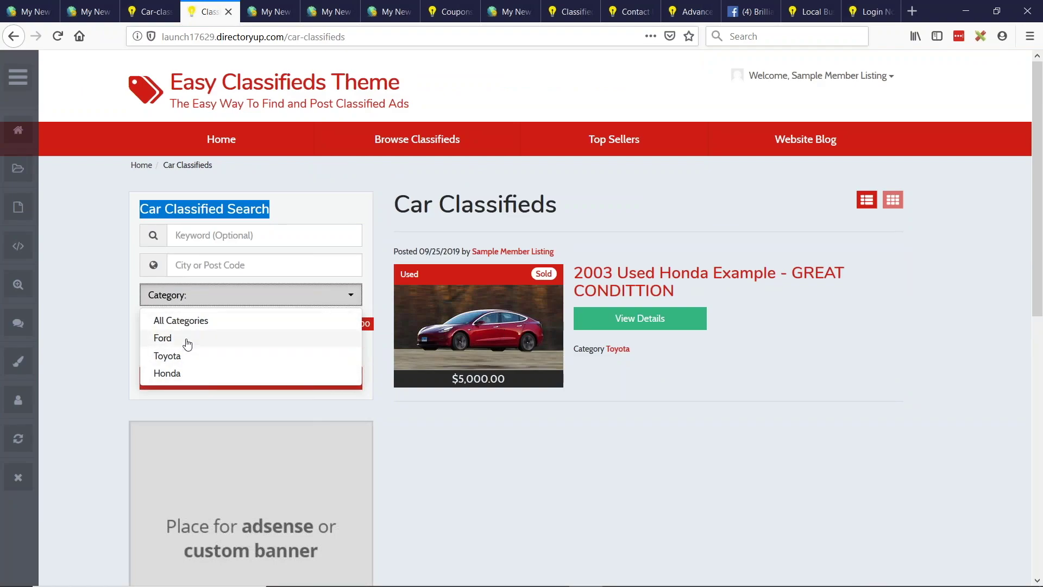
pyautogui.click(119, 340)
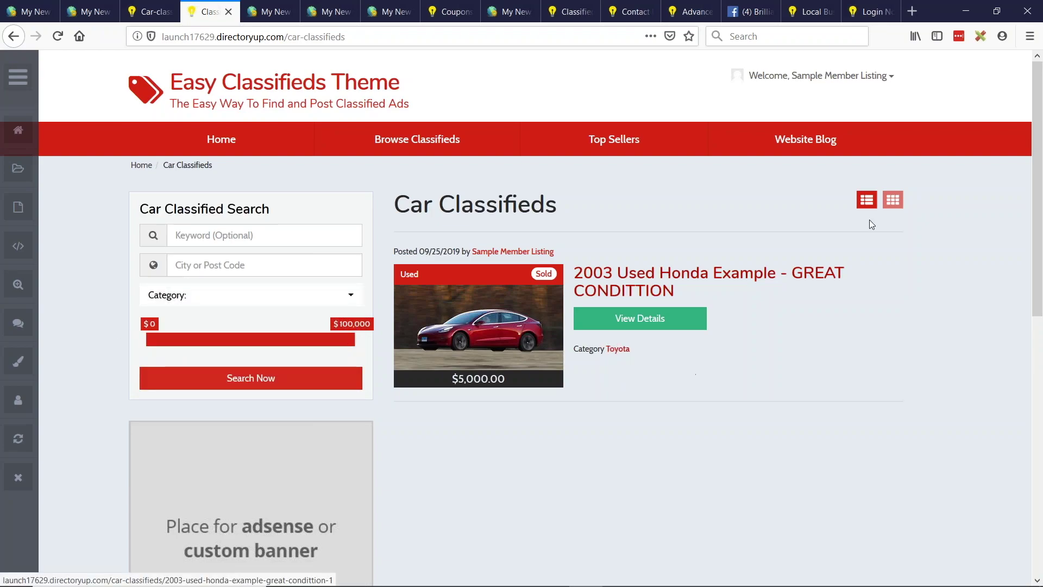
# - Go to the member dashboard via the account menu and start an Electronics Classified
pyautogui.click(765, 80)
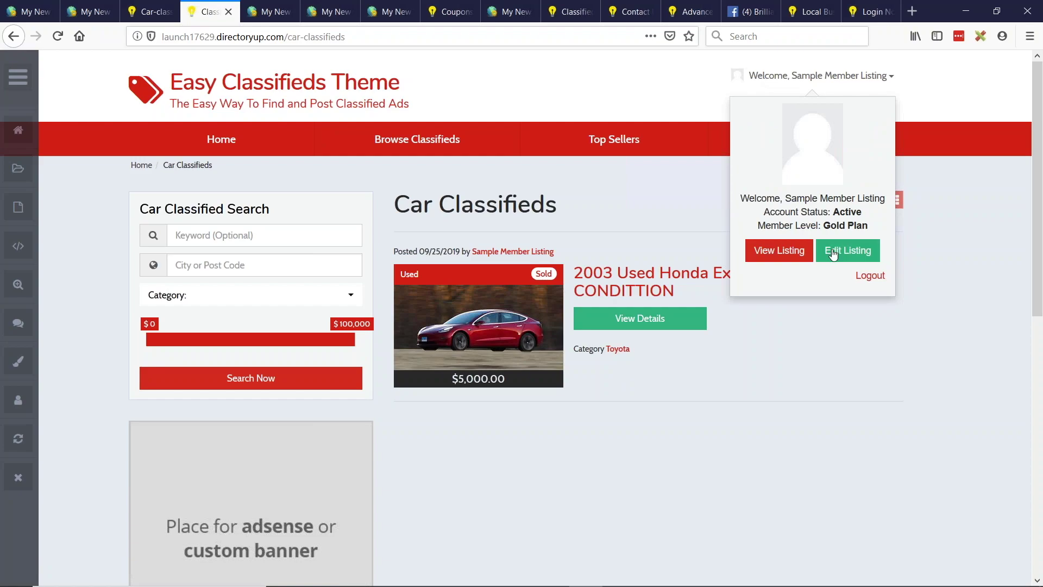
pyautogui.click(837, 252)
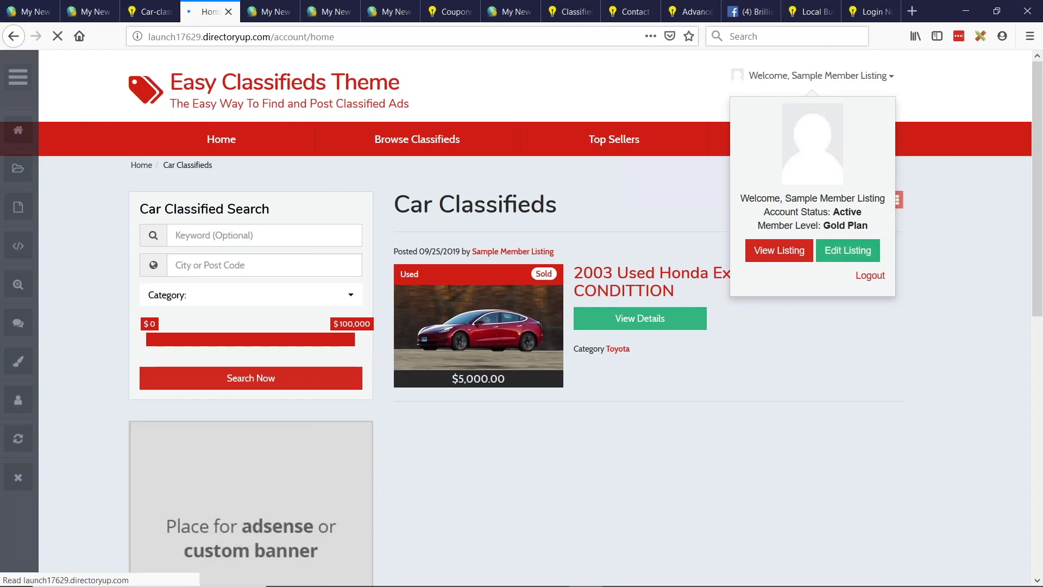
pyautogui.scroll(-1, 521, 308)
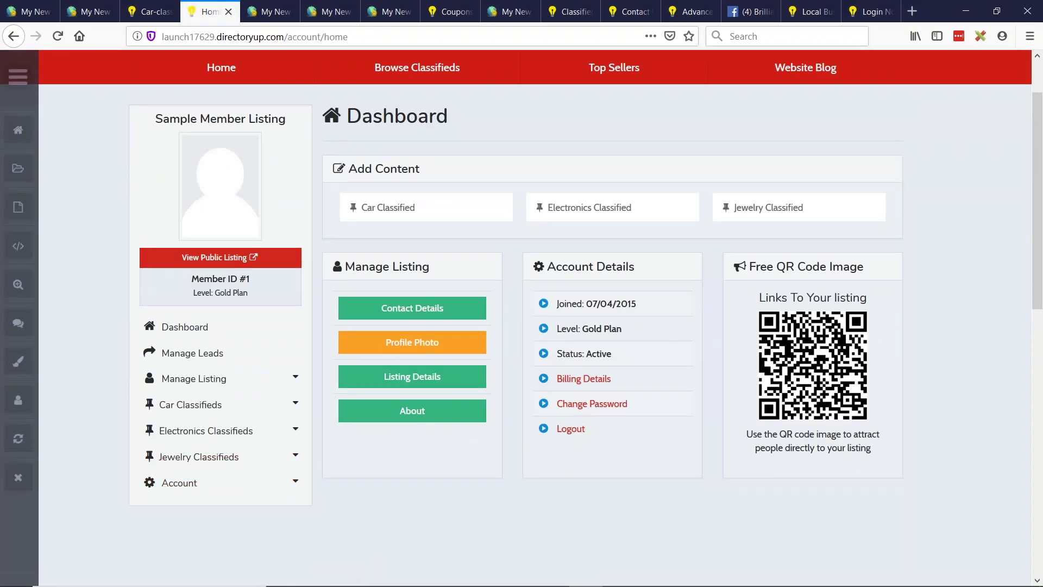
pyautogui.scroll(1, 576, 292)
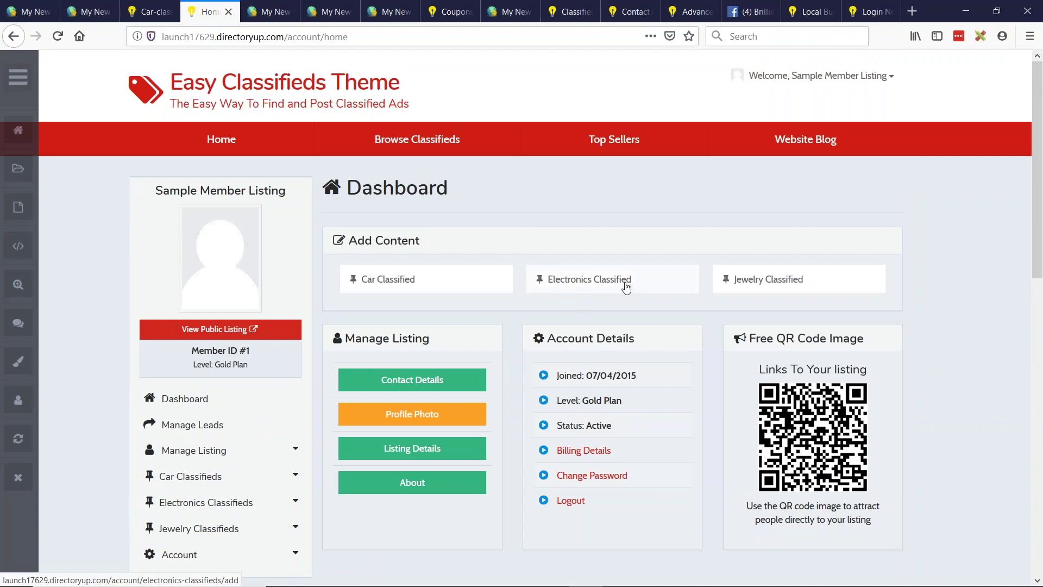
pyautogui.click(626, 287)
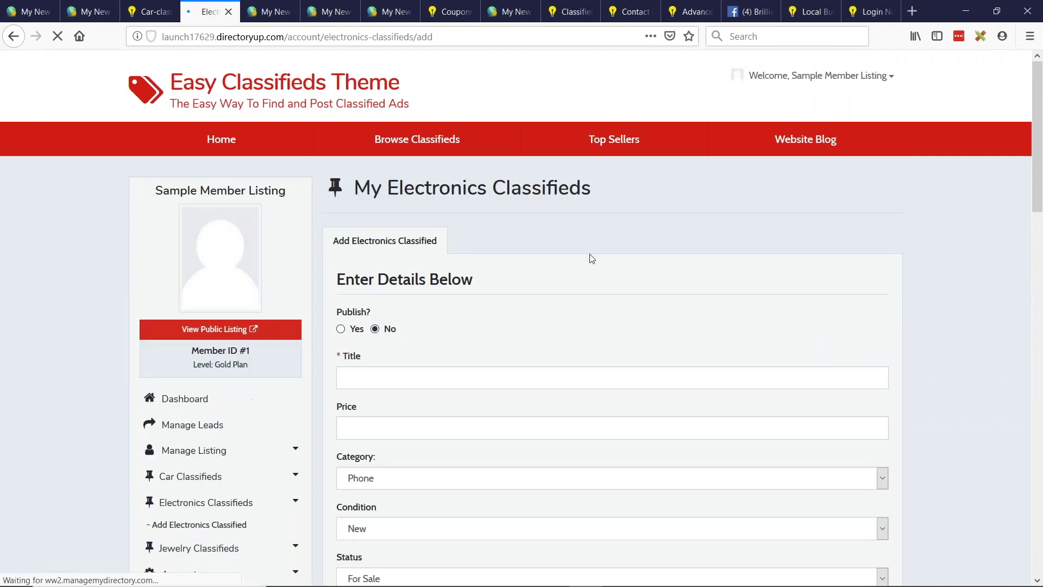
# - Publish the listing with title 'iphone 8 Plus Almost New' and price $80
pyautogui.scroll(-1, 380, 250)
pyautogui.click(340, 257)
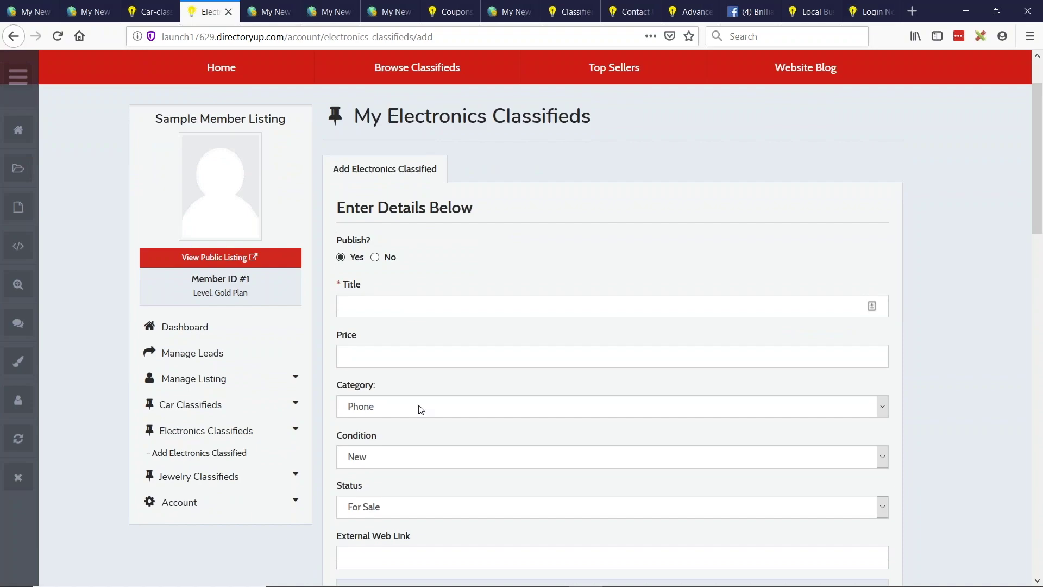
pyautogui.click(399, 304)
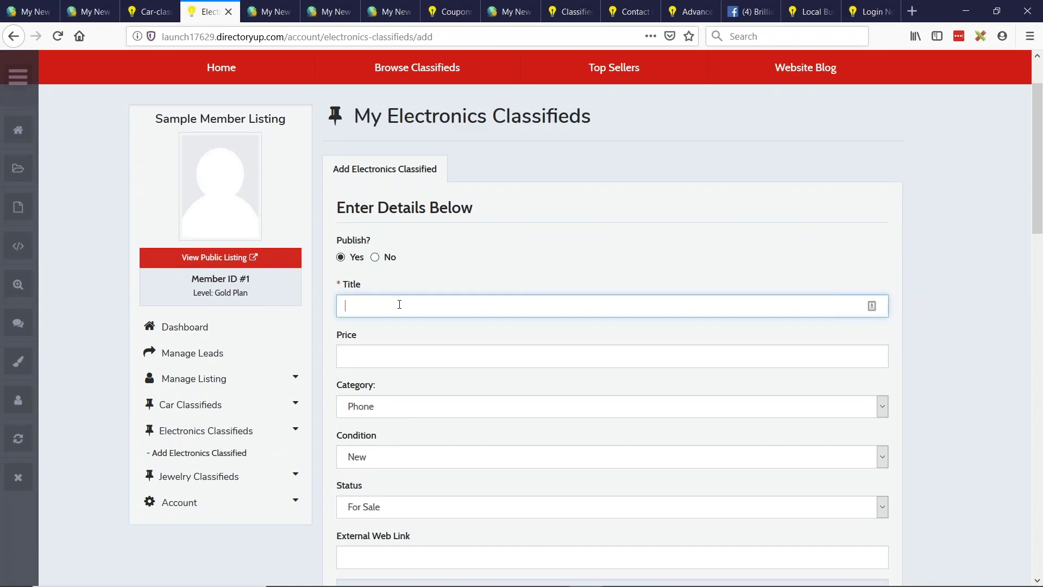
pyautogui.write('iphone 8')
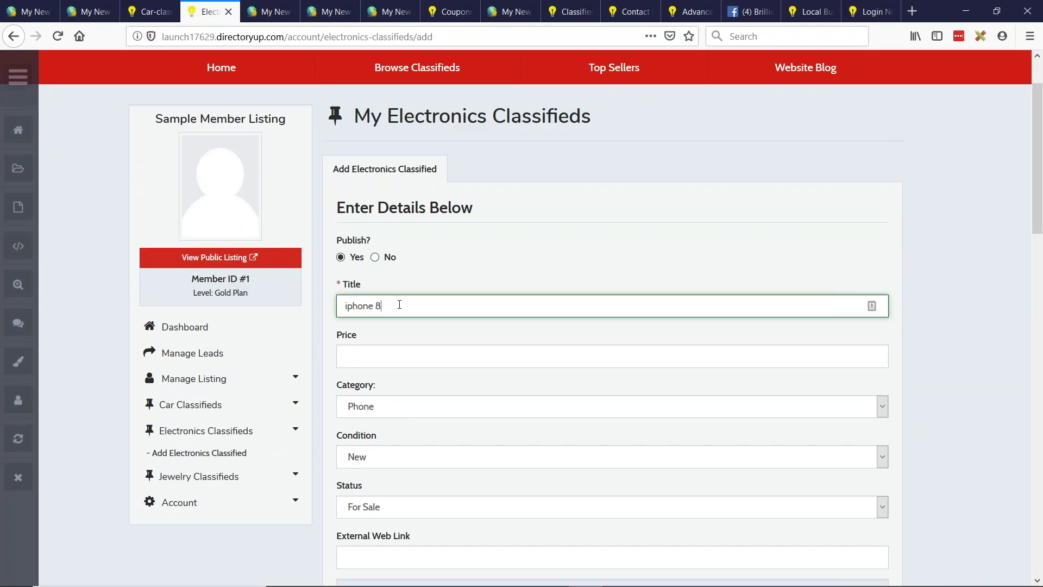
pyautogui.write(' Plus almos')
pyautogui.write('A')
pyautogui.click(384, 353)
pyautogui.write('$80')
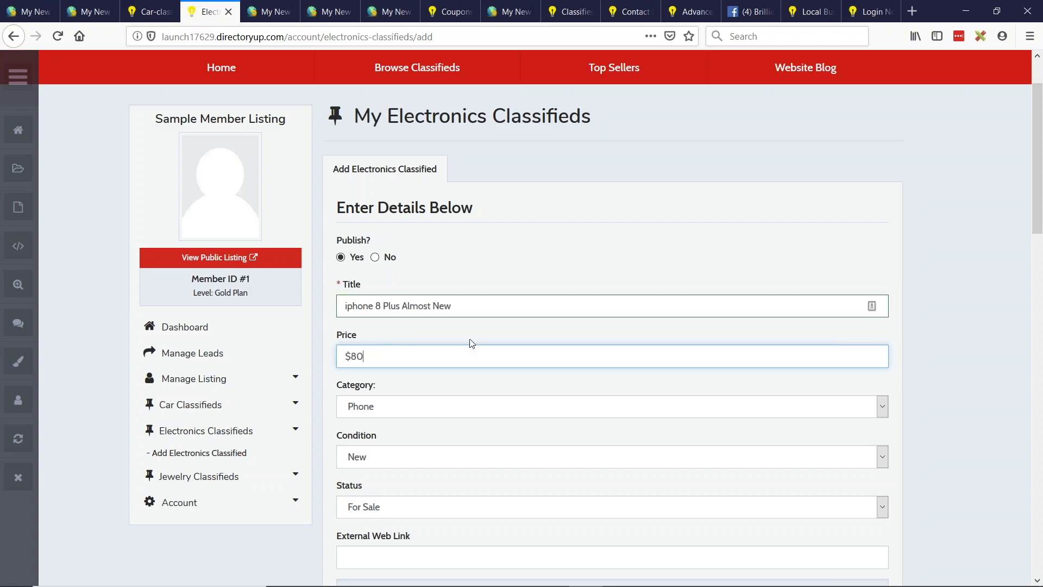
pyautogui.scroll(-2, 356, 288)
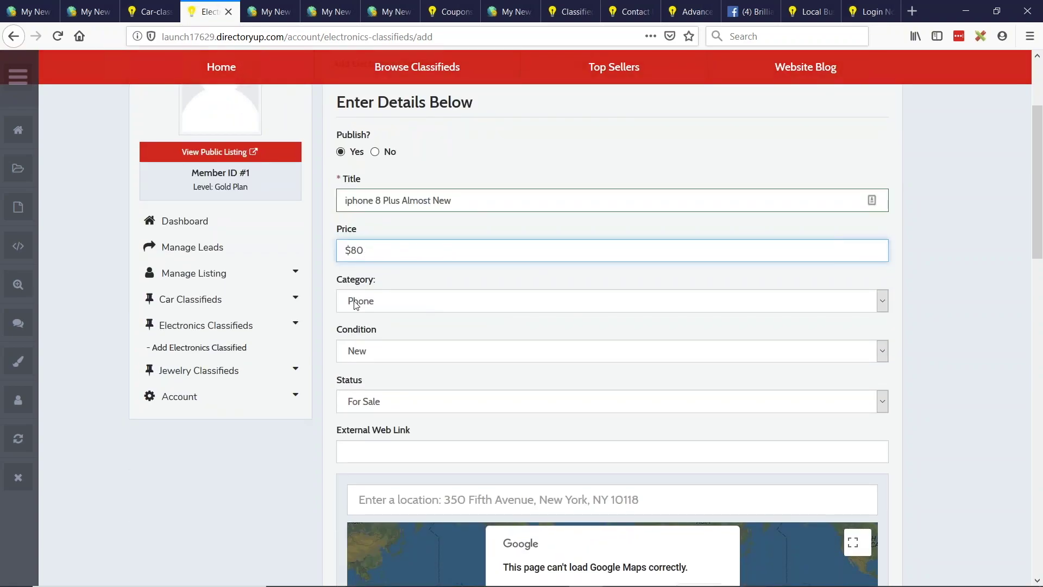
pyautogui.scroll(2, 364, 270)
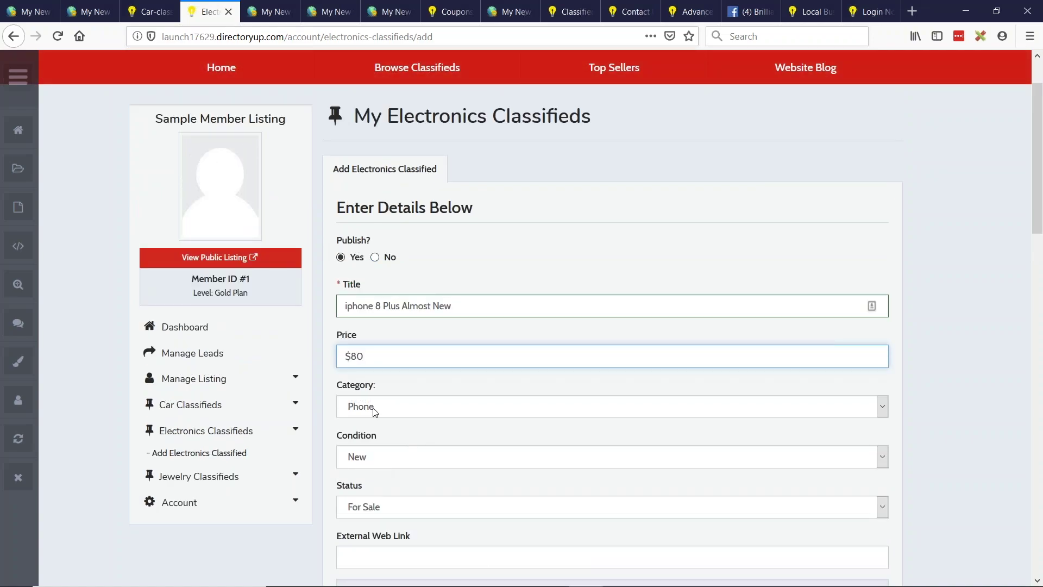
# - Choose category Phone, condition Used and status For Rent, then save
pyautogui.click(371, 406)
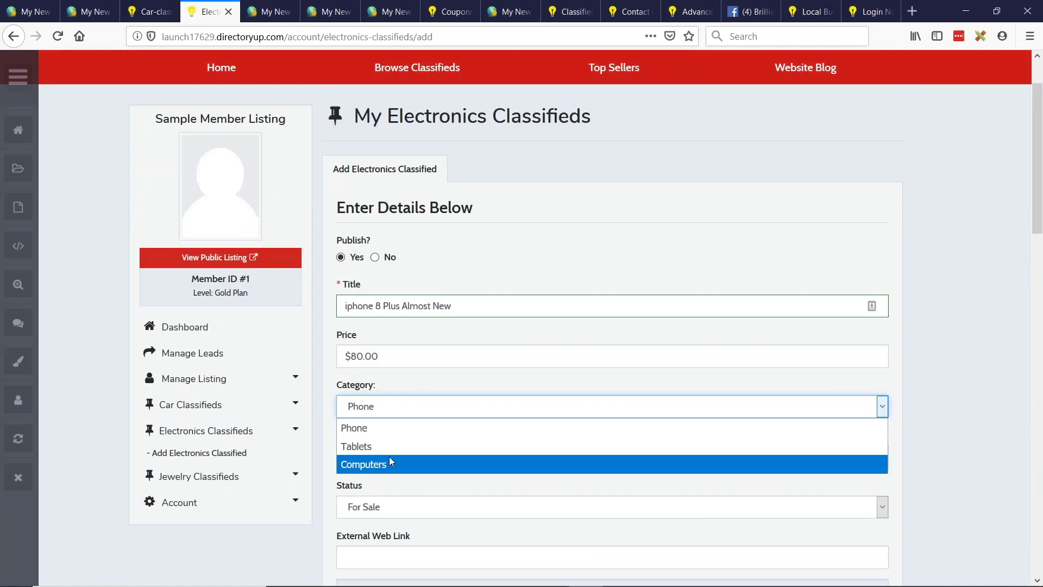
pyautogui.click(381, 429)
pyautogui.scroll(-3, 321, 280)
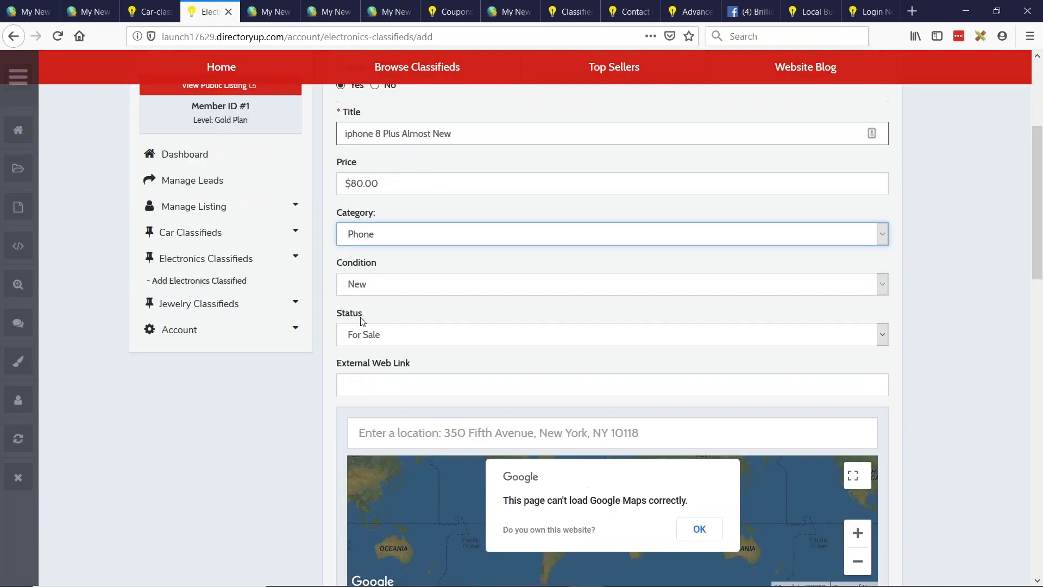
pyautogui.click(380, 278)
pyautogui.click(361, 317)
pyautogui.click(401, 330)
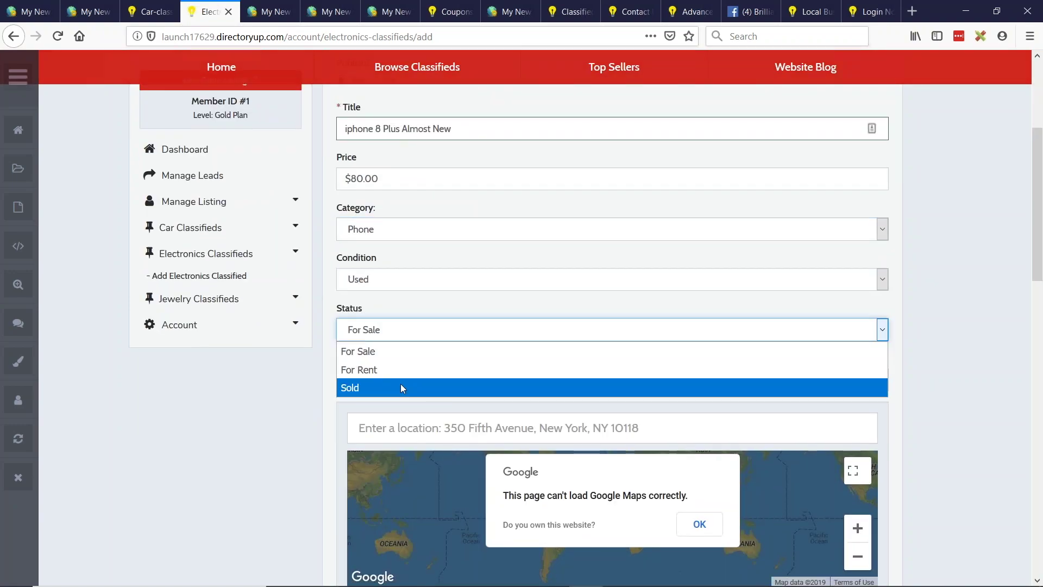
pyautogui.click(370, 368)
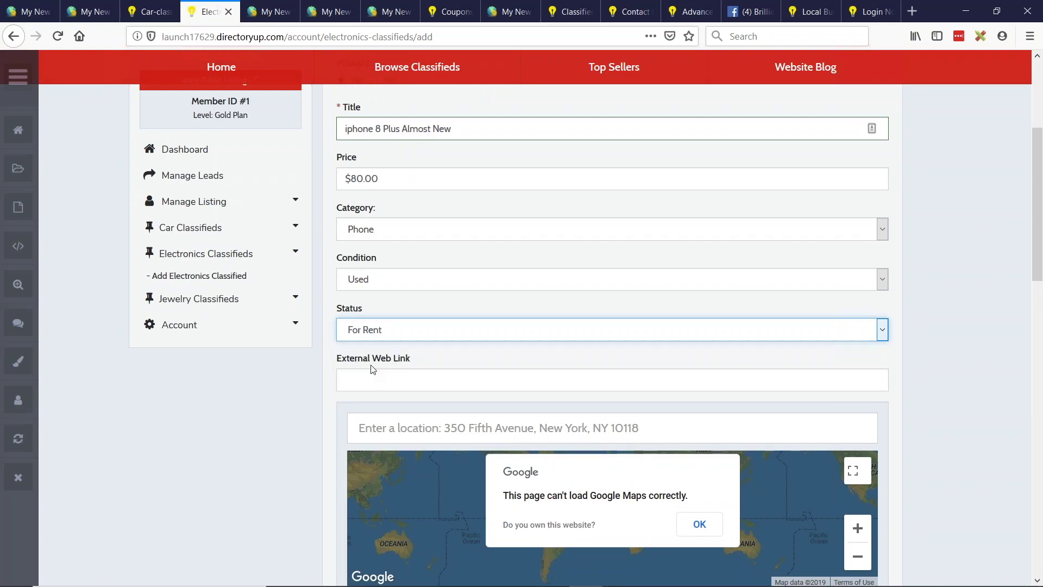
pyautogui.scroll(-15, 304, 385)
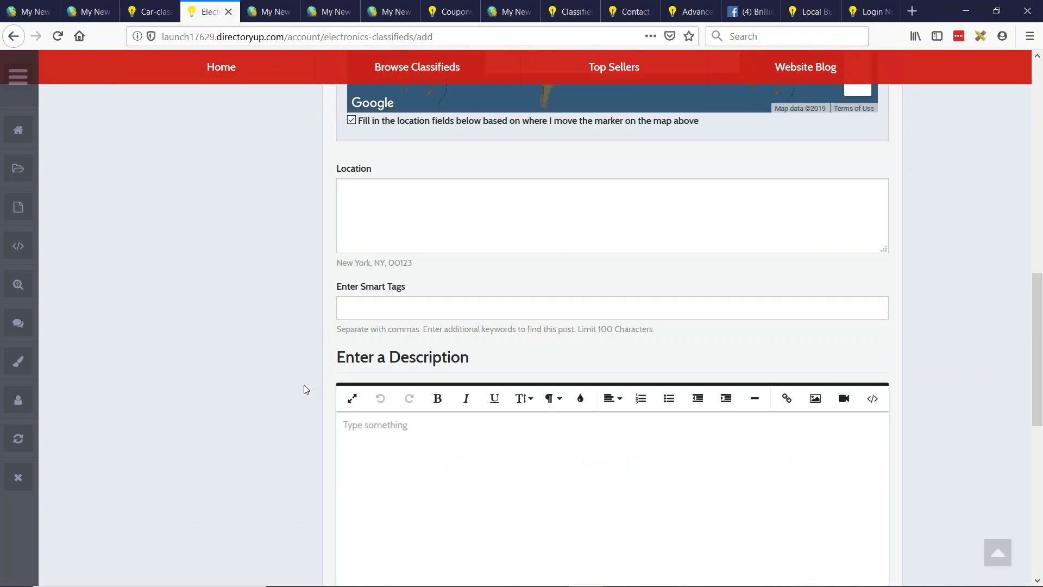
pyautogui.click(565, 435)
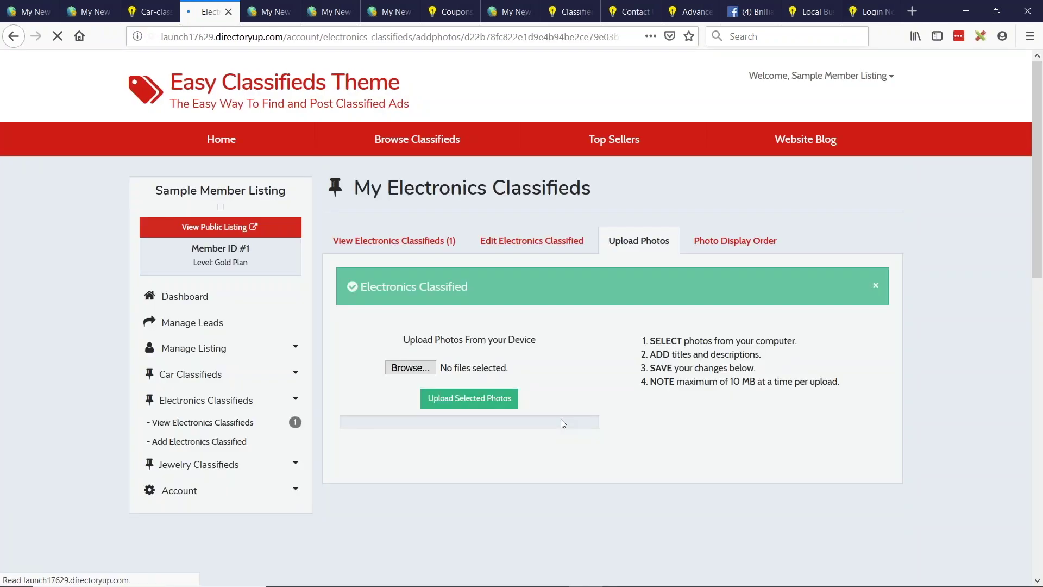
# - Upload the phone image as the listing's photo
pyautogui.click(410, 367)
pyautogui.click(337, 82)
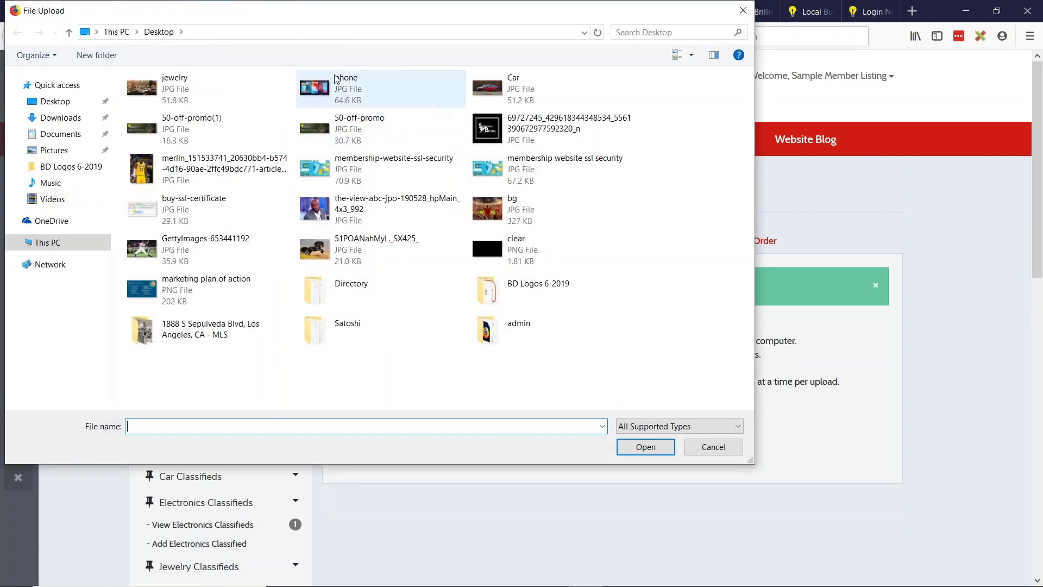
pyautogui.doubleClick(336, 81)
pyautogui.click(476, 391)
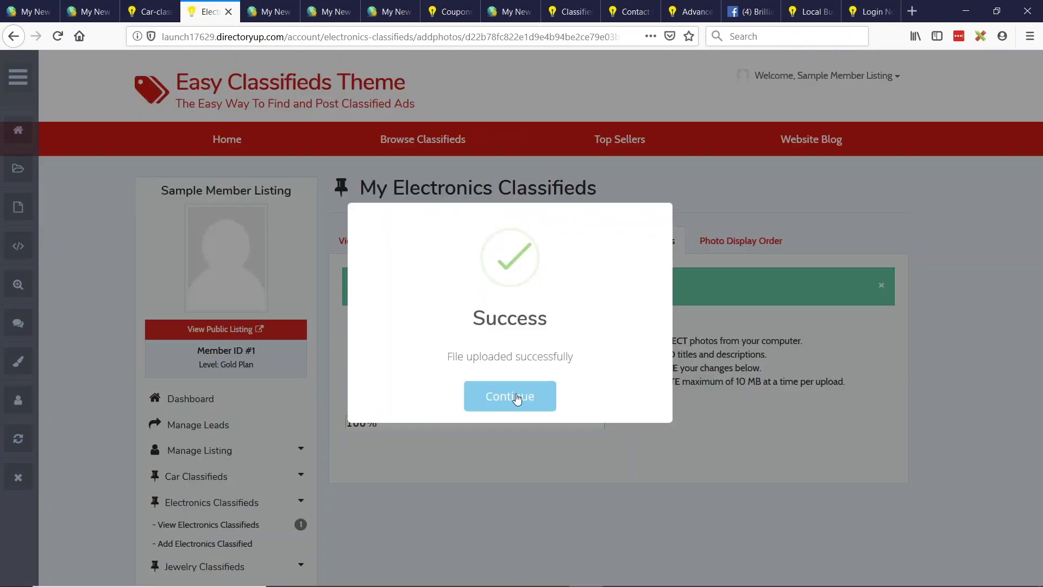
pyautogui.click(519, 399)
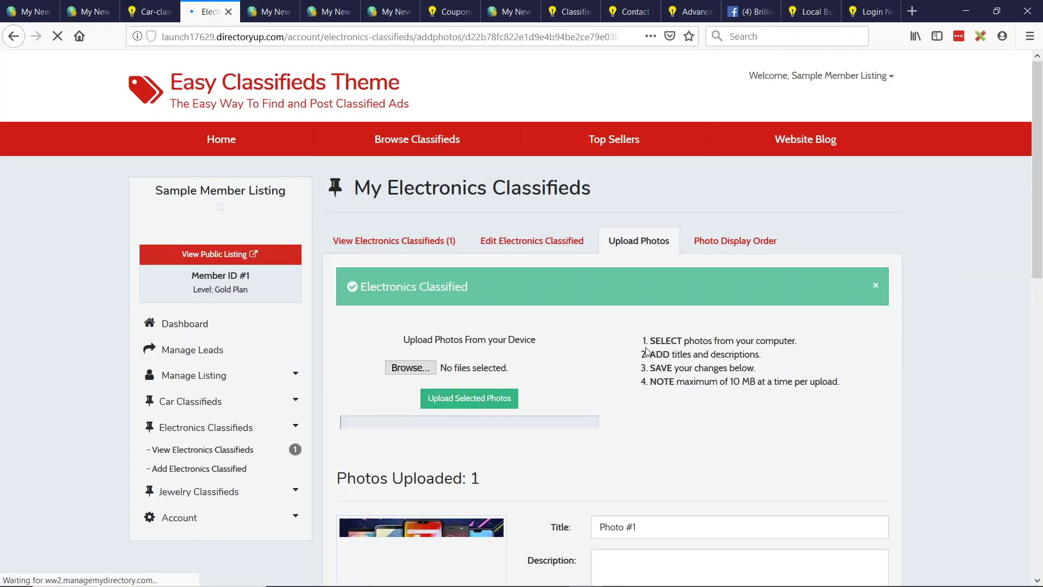
# - Toggle the dashboard sections and show the member's Electronics Classifieds list
pyautogui.scroll(-2, 494, 359)
pyautogui.scroll(-1, 494, 360)
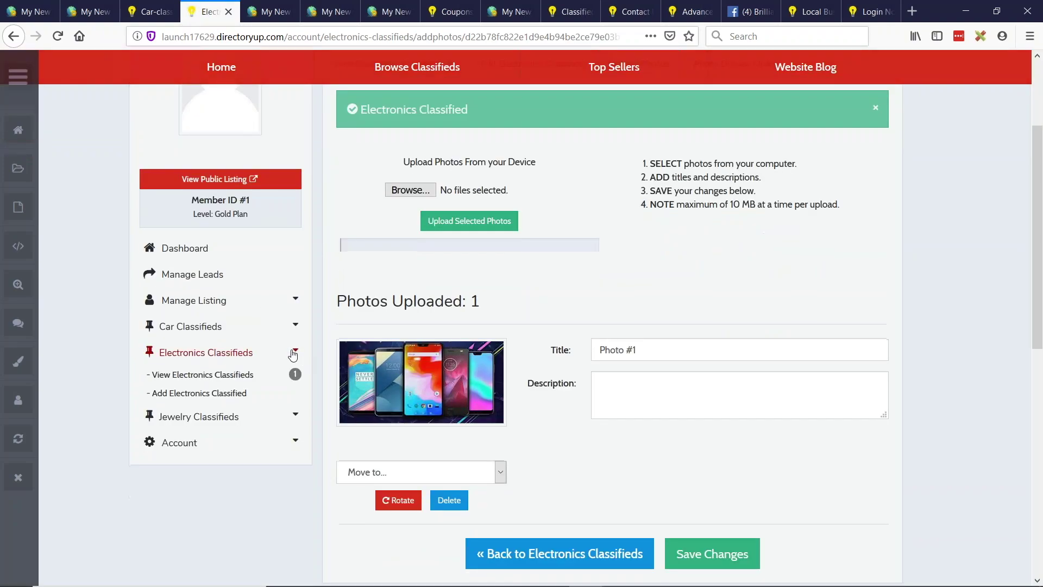
pyautogui.click(293, 351)
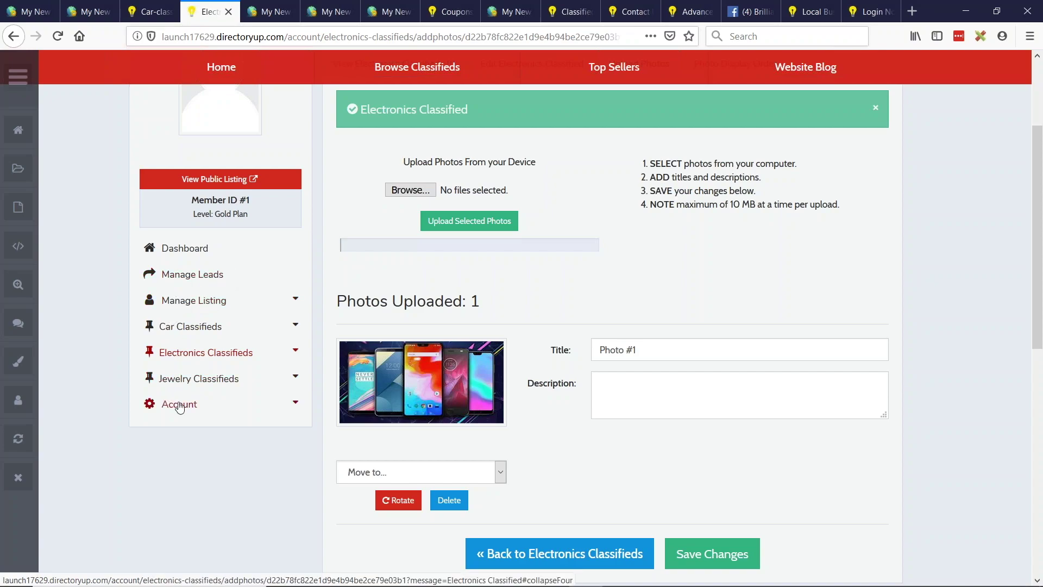
pyautogui.click(198, 404)
pyautogui.click(197, 404)
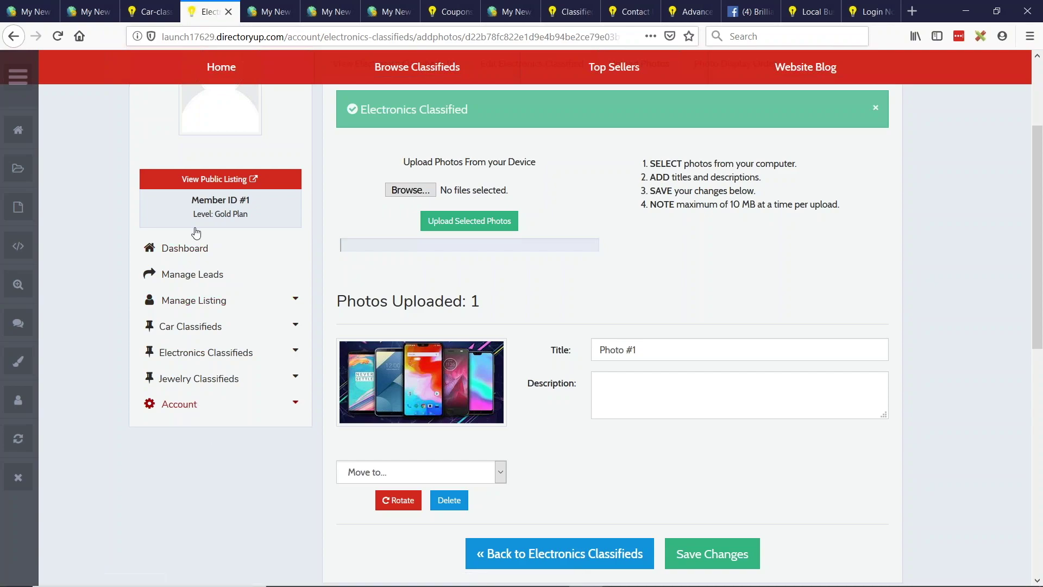
pyautogui.scroll(3, 588, 390)
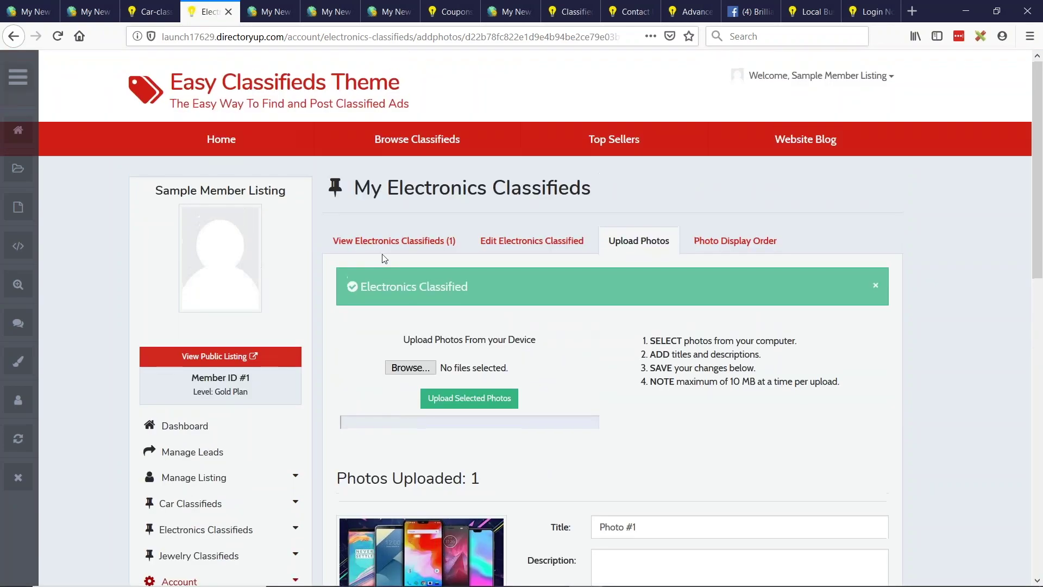
pyautogui.click(393, 240)
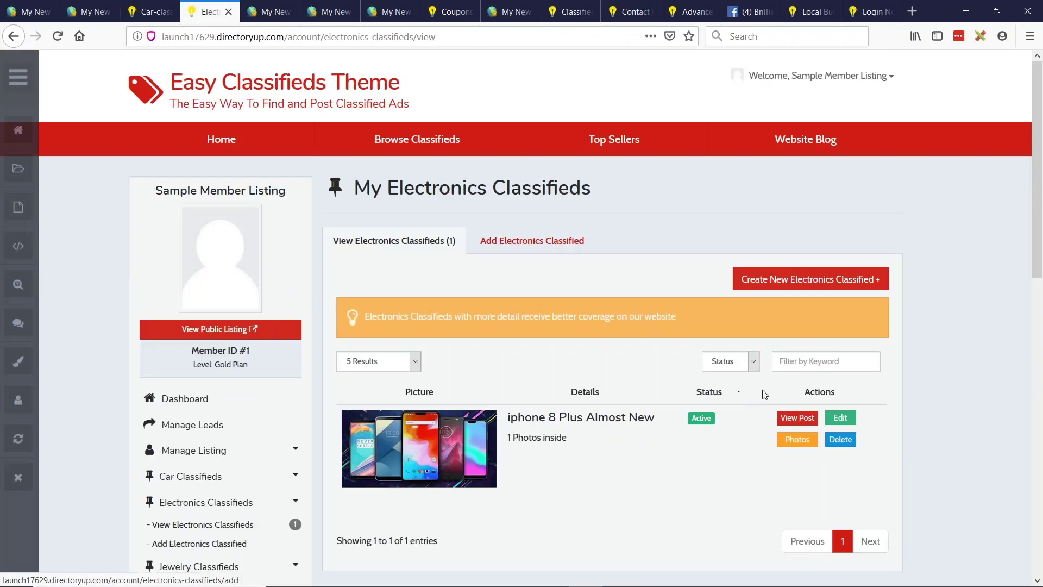
pyautogui.click(797, 417)
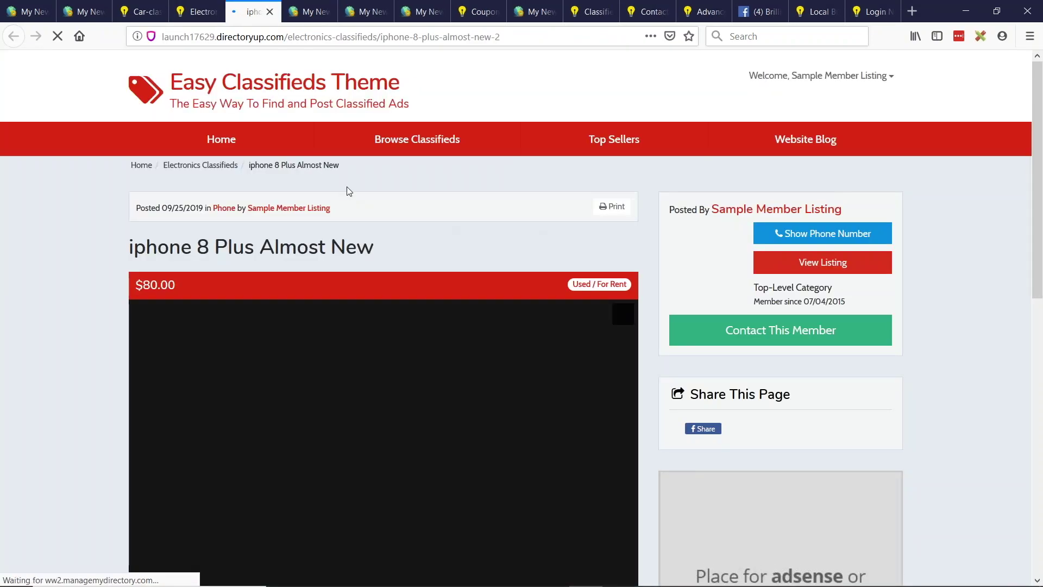
pyautogui.moveTo(287, 36); pyautogui.dragTo(364, 37)
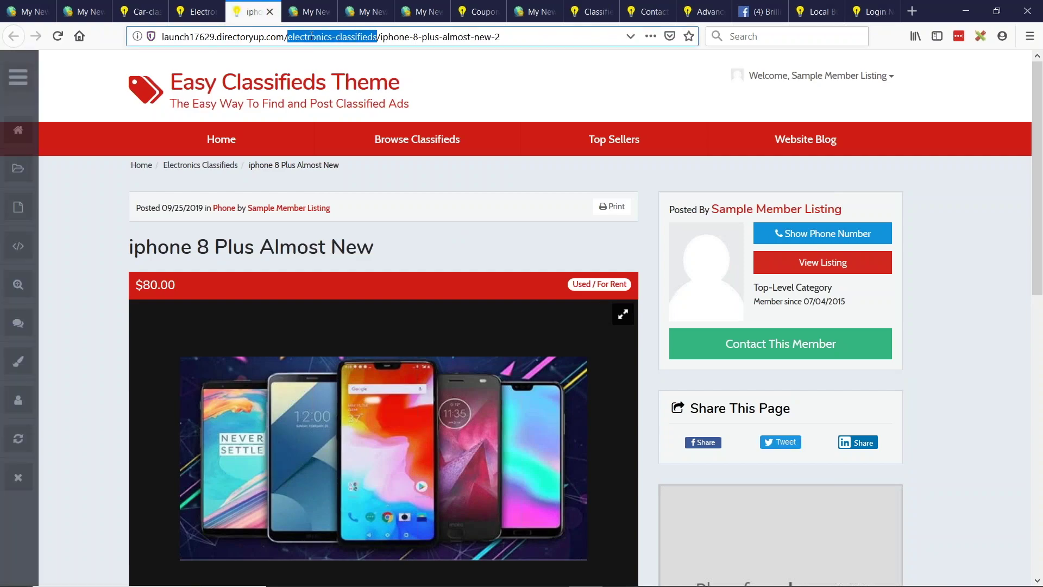
pyautogui.click(340, 39)
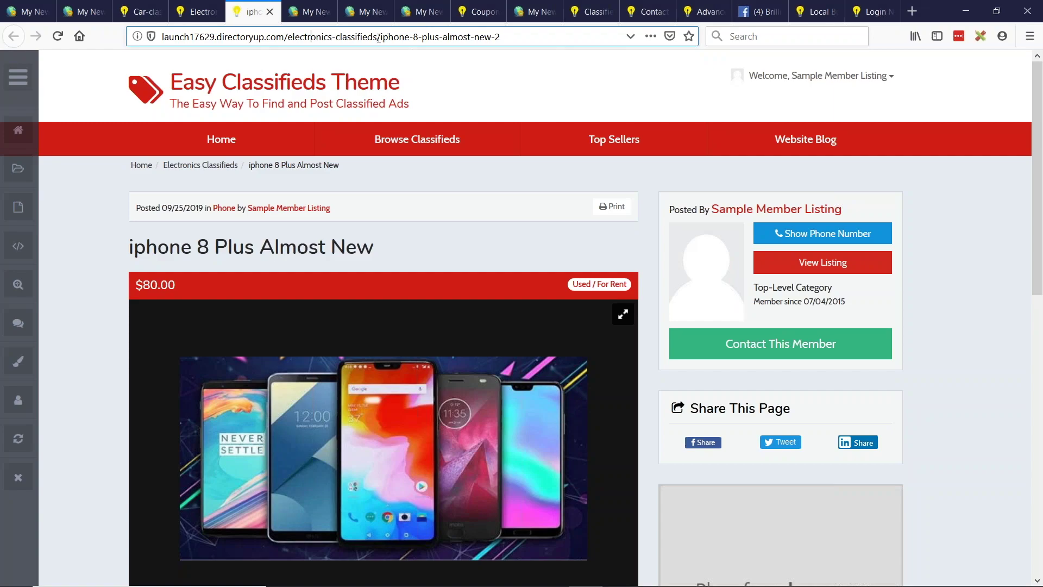
pyautogui.moveTo(380, 37); pyautogui.dragTo(547, 44)
pyautogui.scroll(-5, 425, 373)
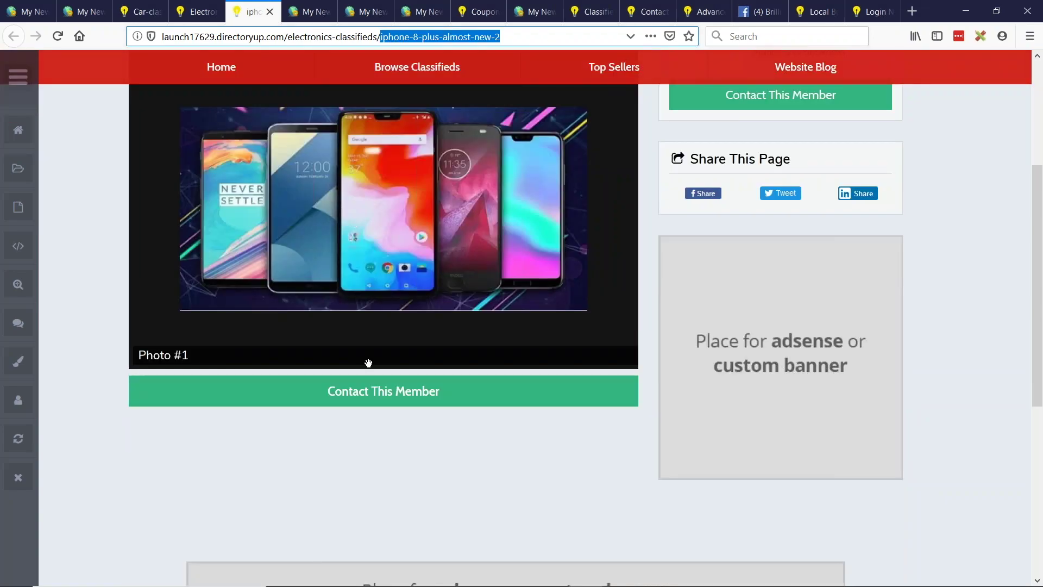
pyautogui.scroll(5, 425, 374)
pyautogui.click(739, 358)
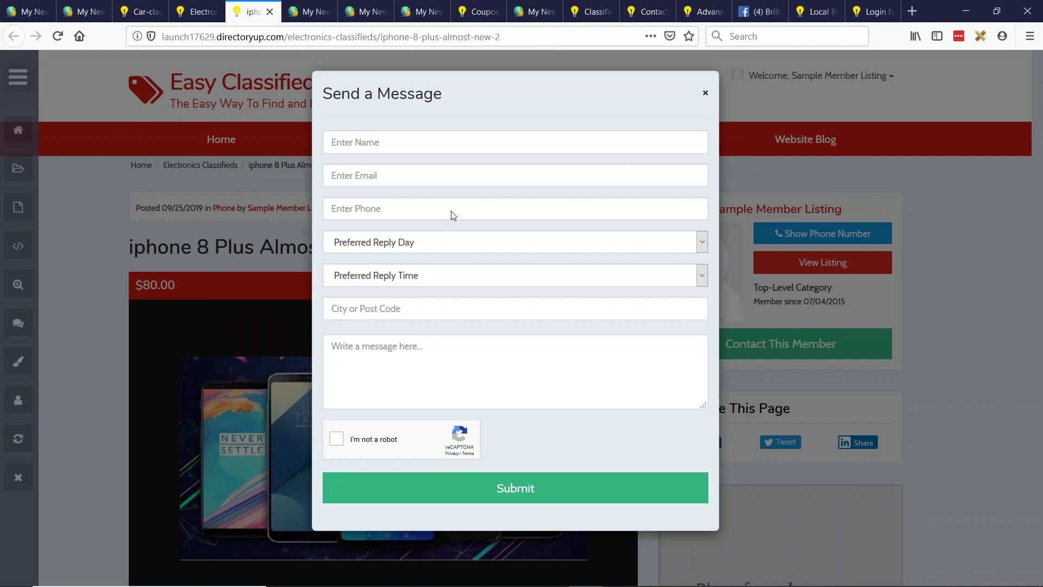
pyautogui.click(704, 93)
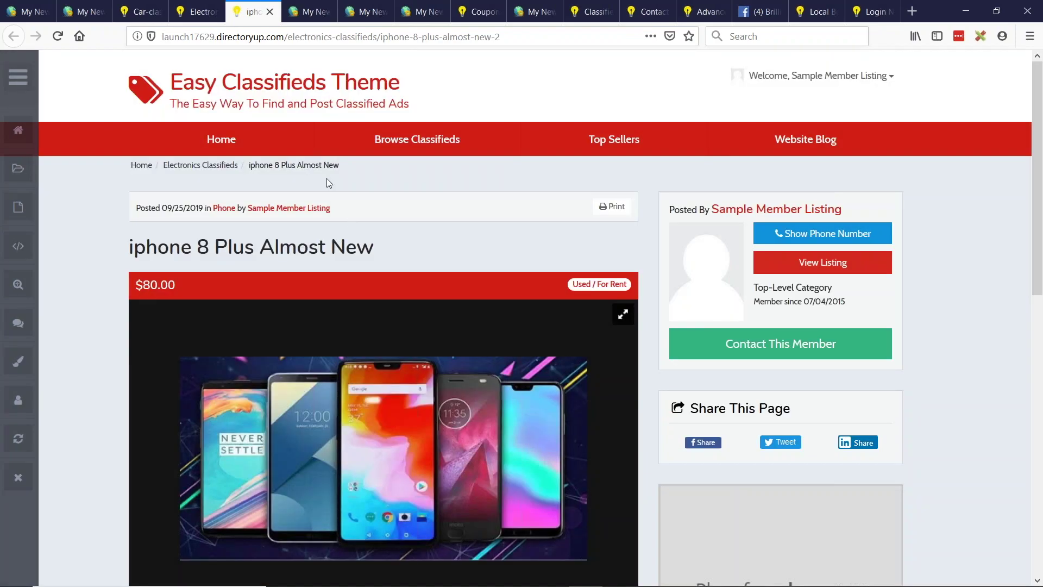
# - Strip the listing slug from the URL to load Electronic Classifieds, then try its category and price filters
pyautogui.moveTo(376, 37); pyautogui.dragTo(500, 36)
pyautogui.press('BackSpace')
pyautogui.press('Return')
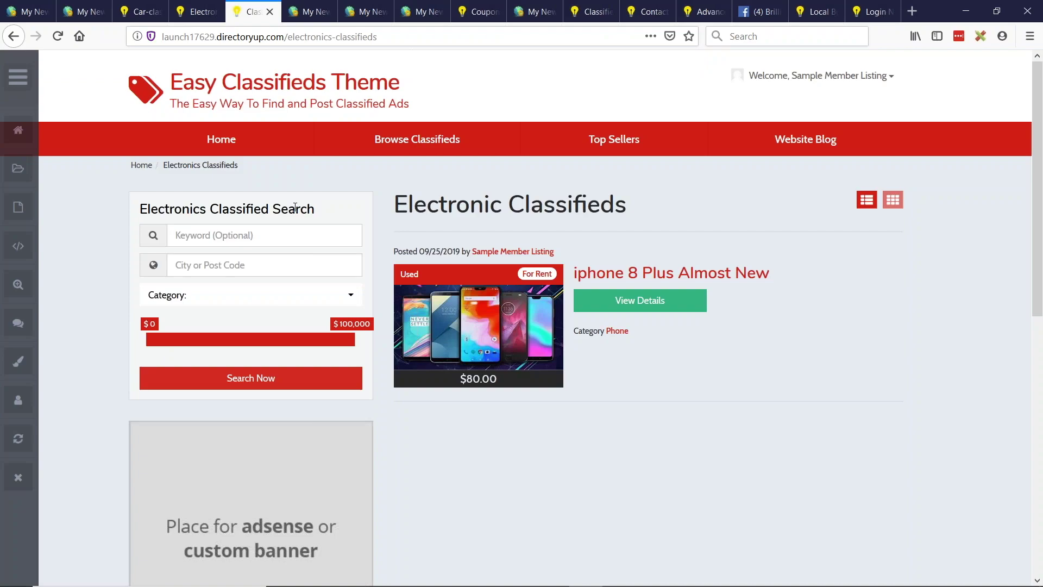
pyautogui.click(279, 297)
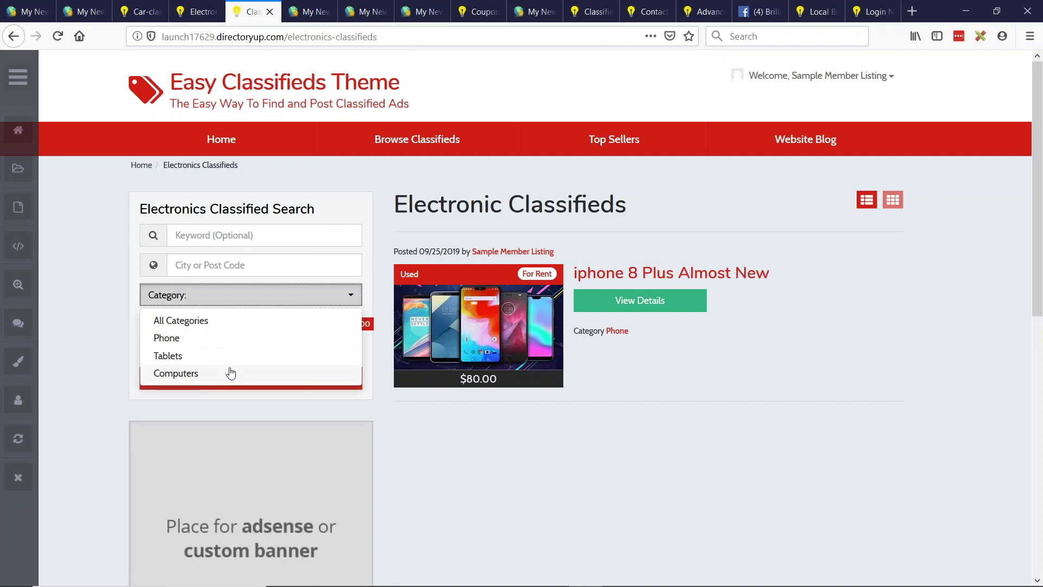
pyautogui.click(114, 310)
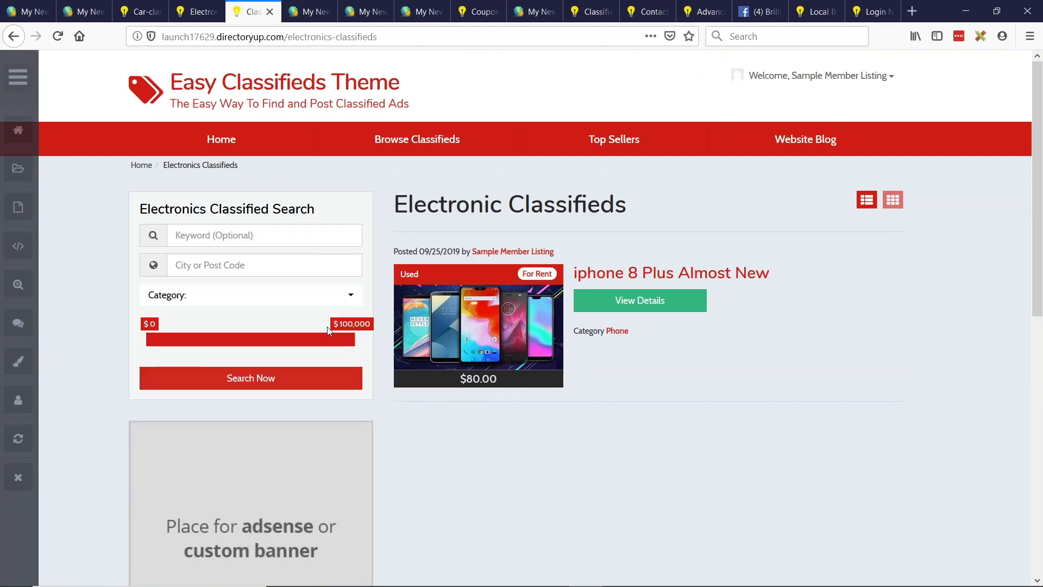
pyautogui.moveTo(355, 339); pyautogui.dragTo(392, 330)
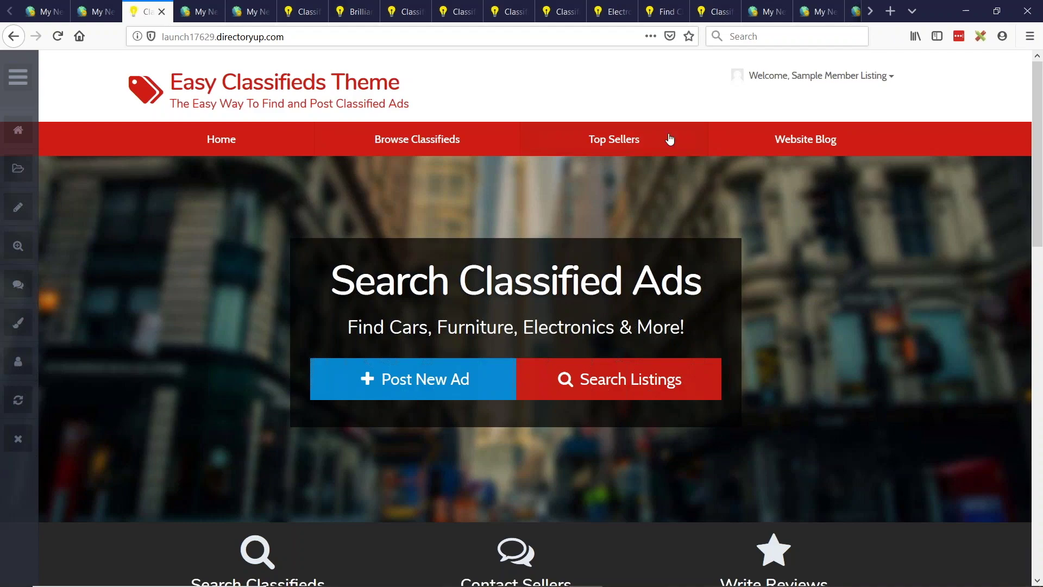
# - From the member dashboard open Add Car Classified, leaving the category at Ford
pyautogui.click(818, 75)
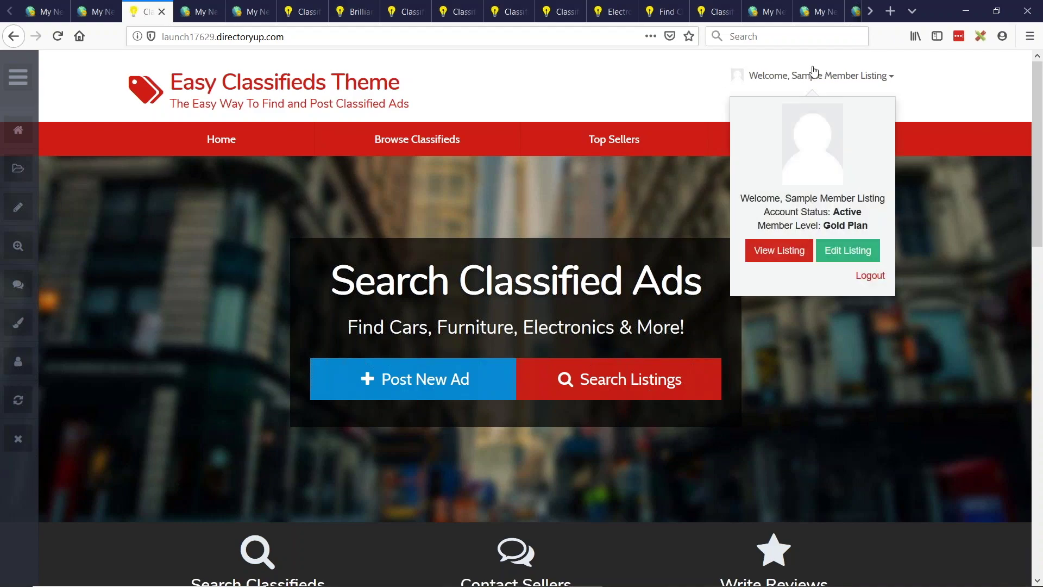
pyautogui.click(834, 259)
pyautogui.scroll(-3, 478, 326)
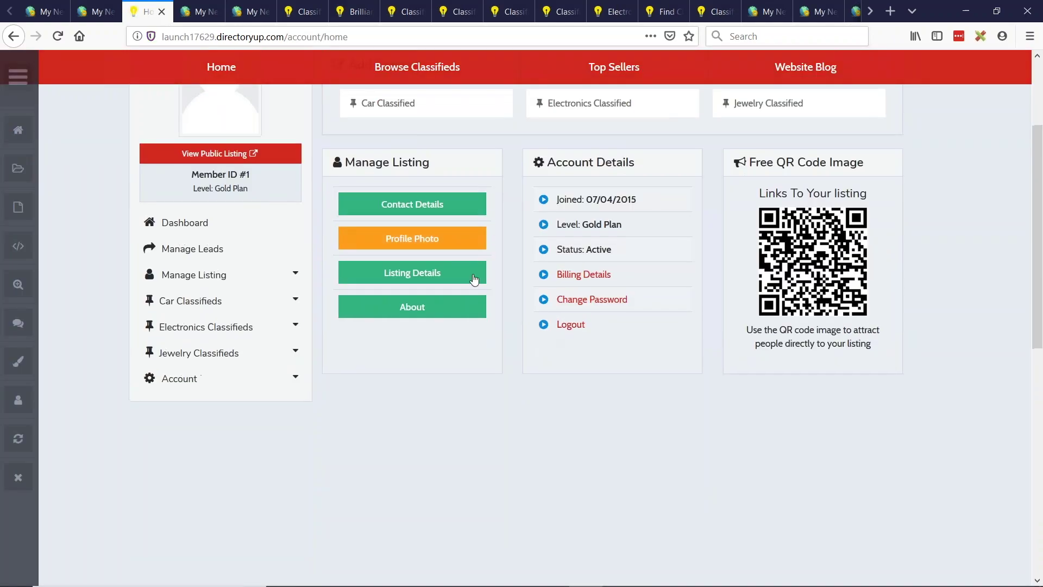
pyautogui.scroll(4, 478, 283)
pyautogui.click(500, 294)
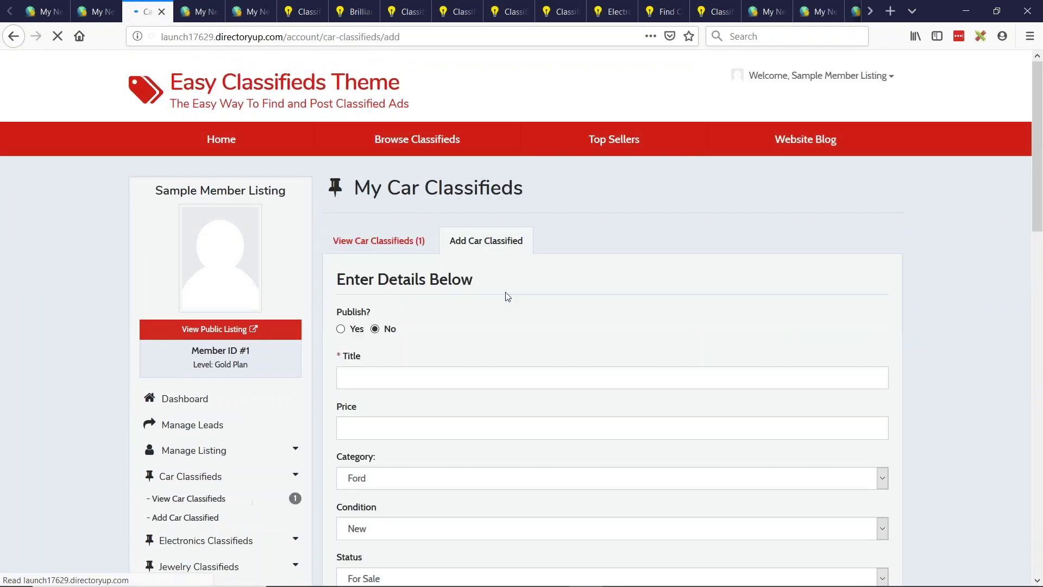
pyautogui.scroll(-2, 461, 290)
pyautogui.scroll(-2, 461, 290)
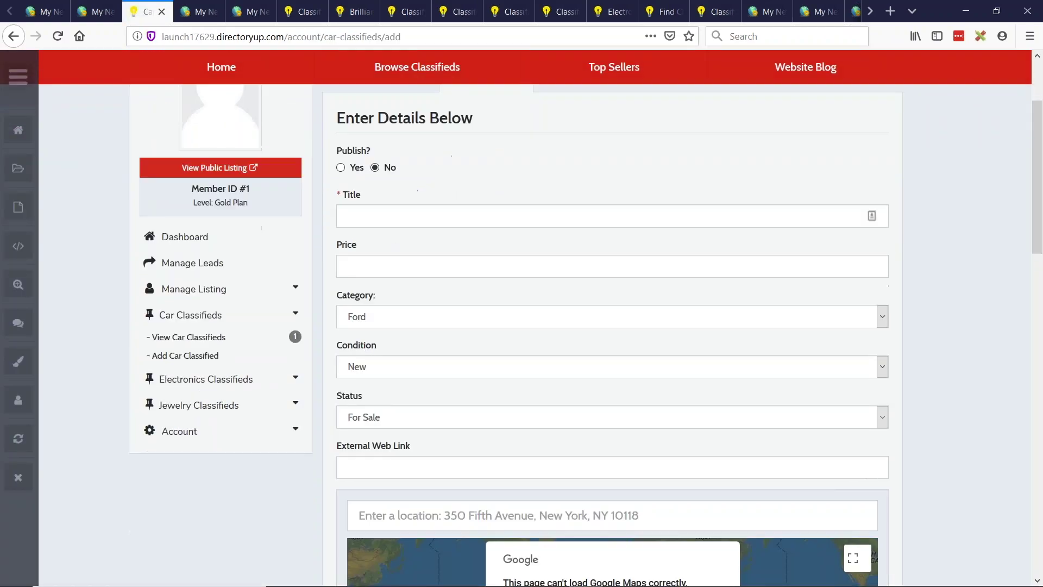
pyautogui.click(354, 300)
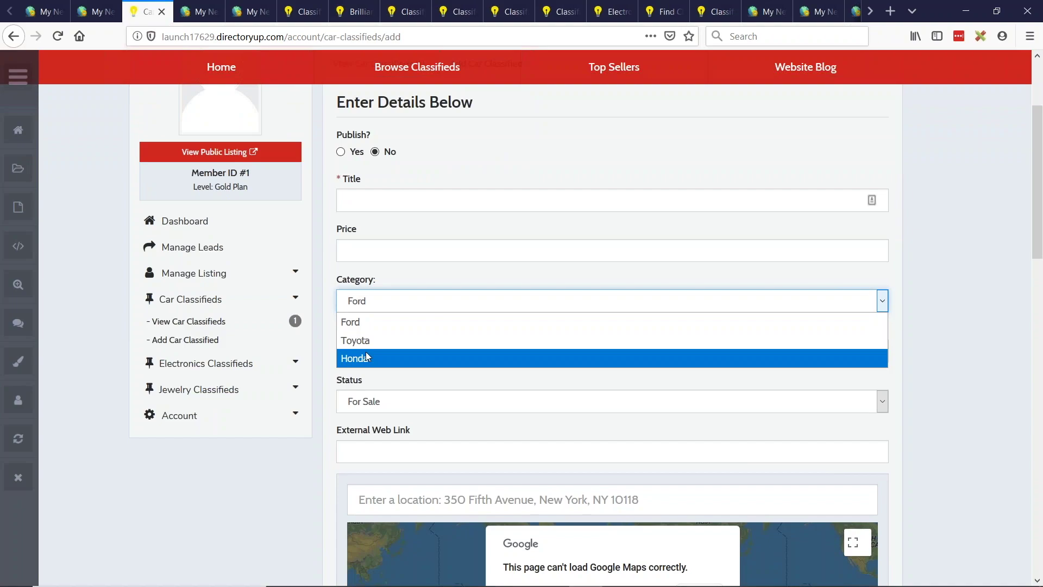
pyautogui.click(361, 278)
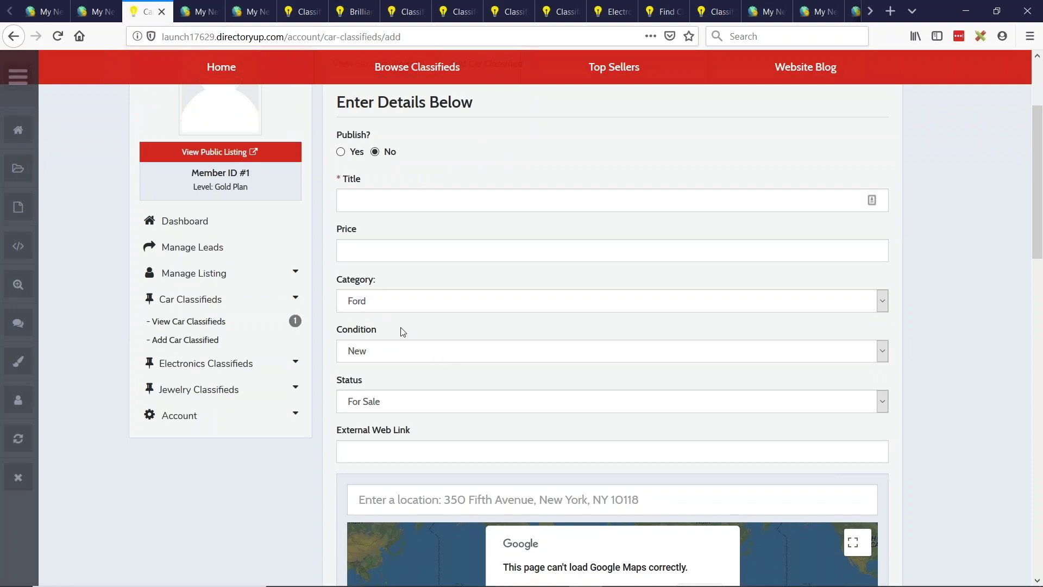
# - Close the extra admin tab and open Toolbox > Form Manager
pyautogui.click(100, 19)
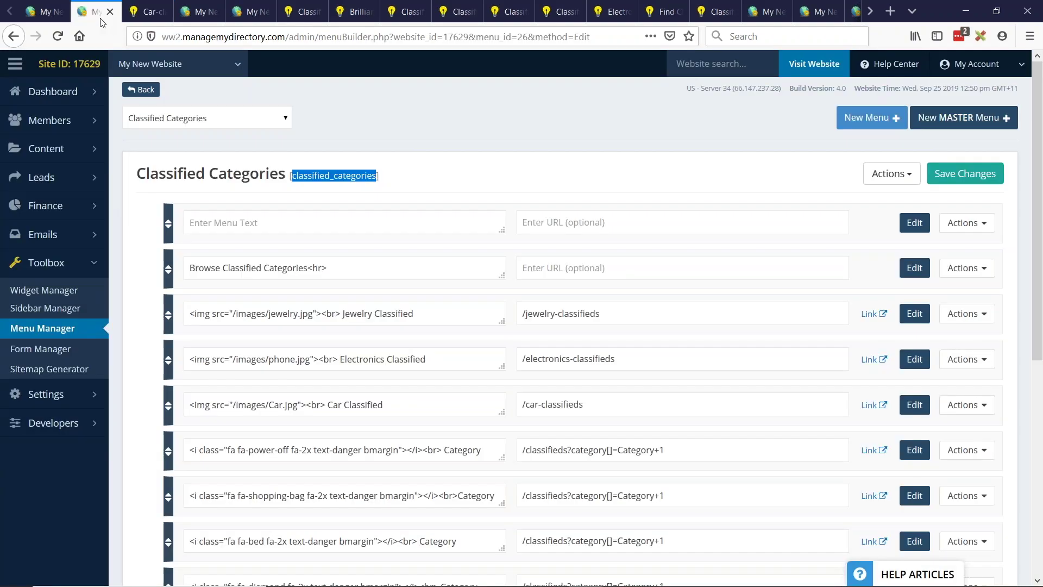
pyautogui.click(52, 13)
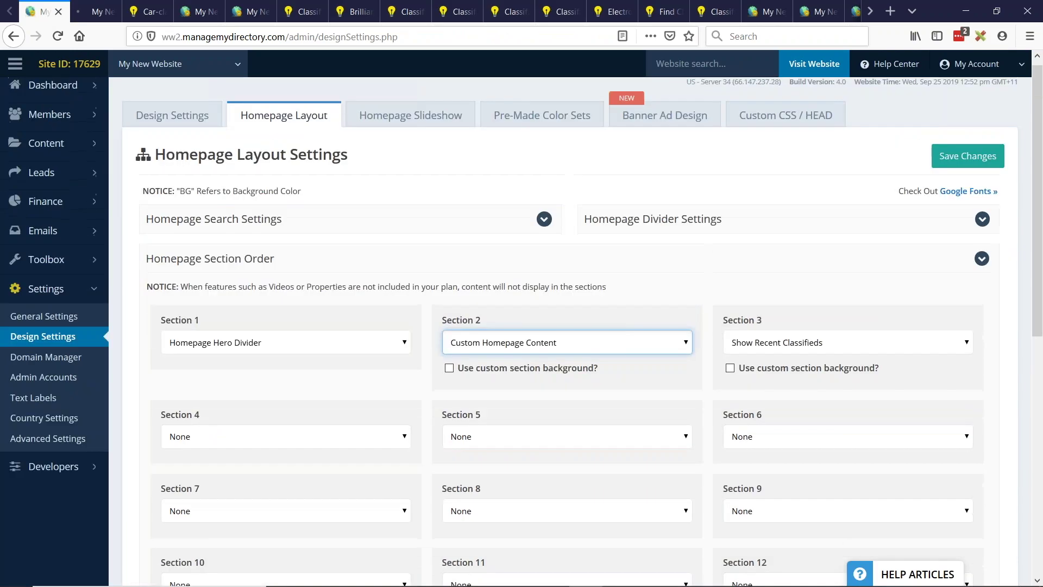
pyautogui.middleClick(94, 12)
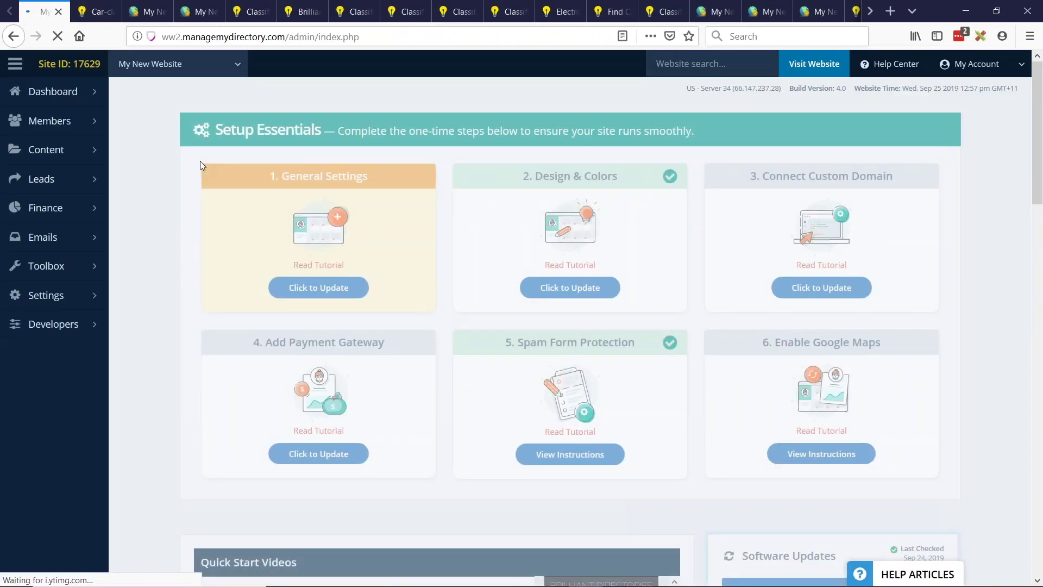
pyautogui.click(93, 269)
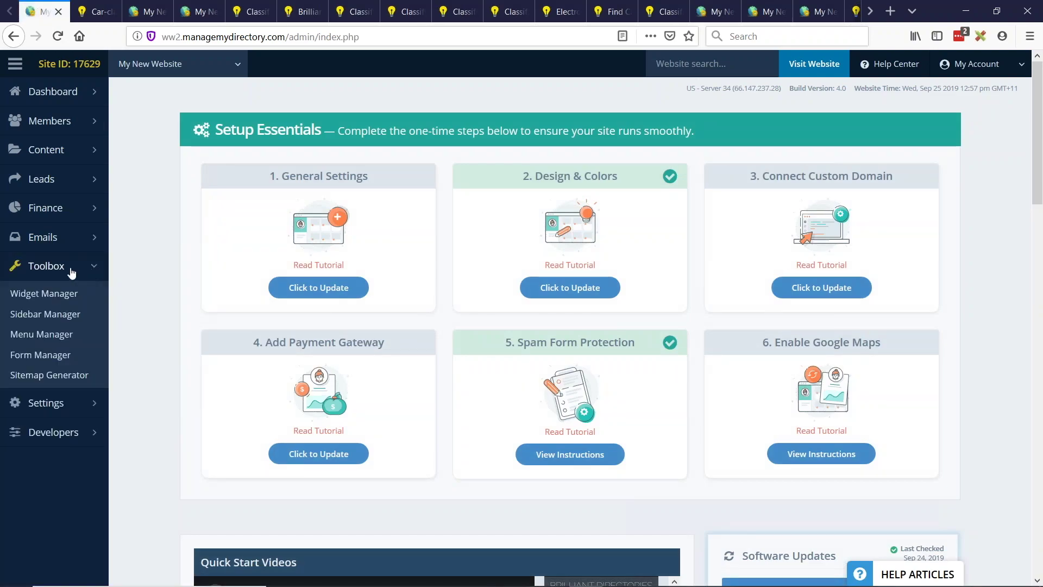
pyautogui.click(40, 354)
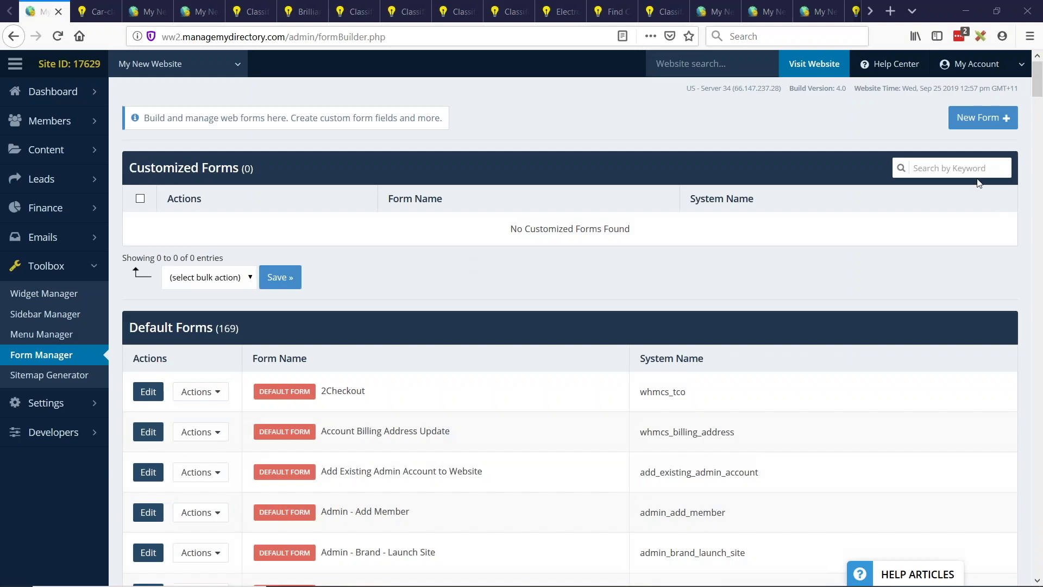
# - Search forms for 'class' and make a customized copy of Feature - Classifieds
pyautogui.click(948, 171)
pyautogui.write('classi')
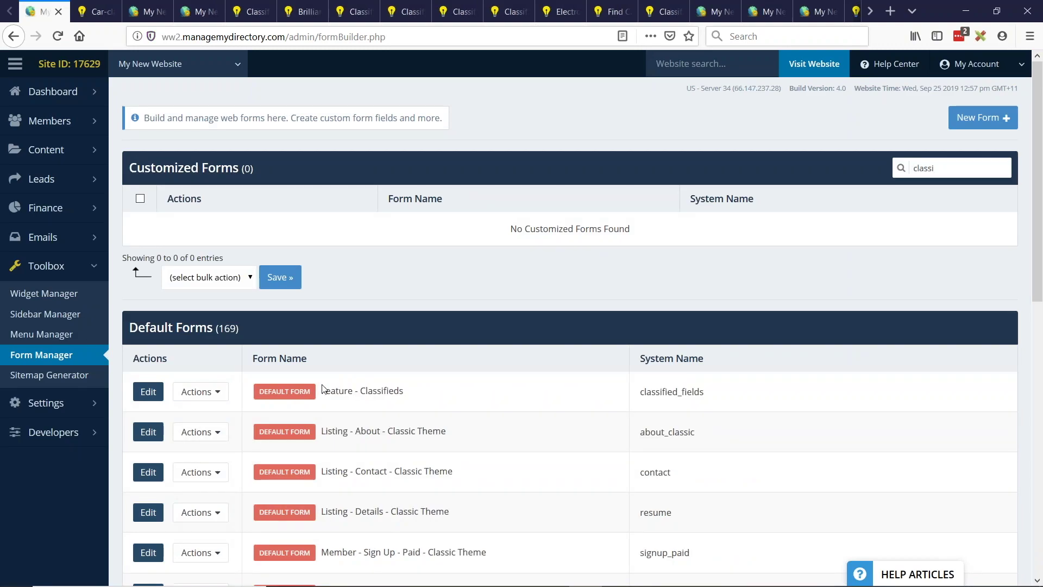
pyautogui.moveTo(321, 391); pyautogui.dragTo(417, 394)
pyautogui.click(202, 392)
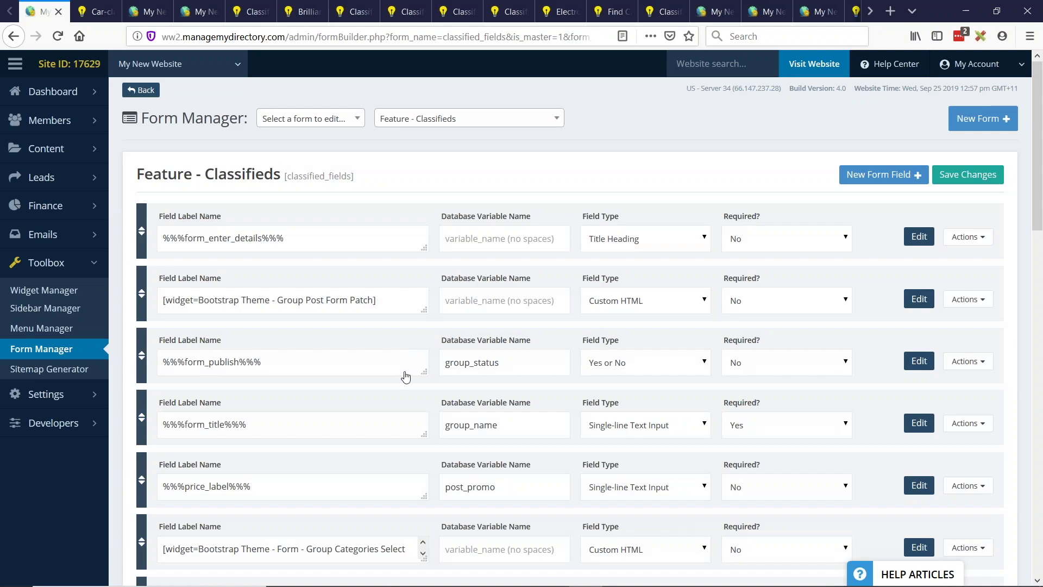
# - Append '555' to the first field label and save the customized form
pyautogui.click(330, 244)
pyautogui.write('555')
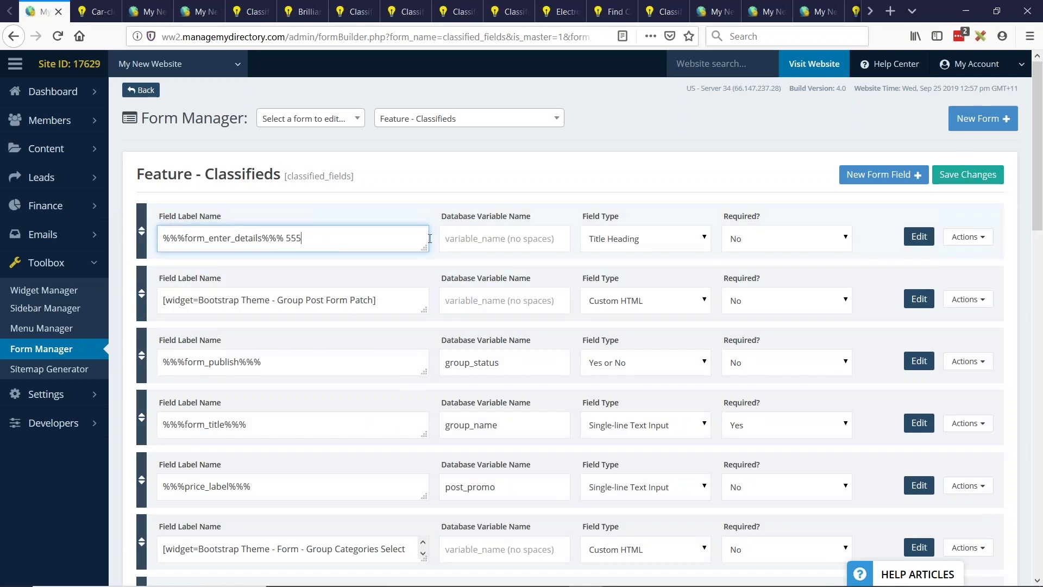
pyautogui.click(967, 174)
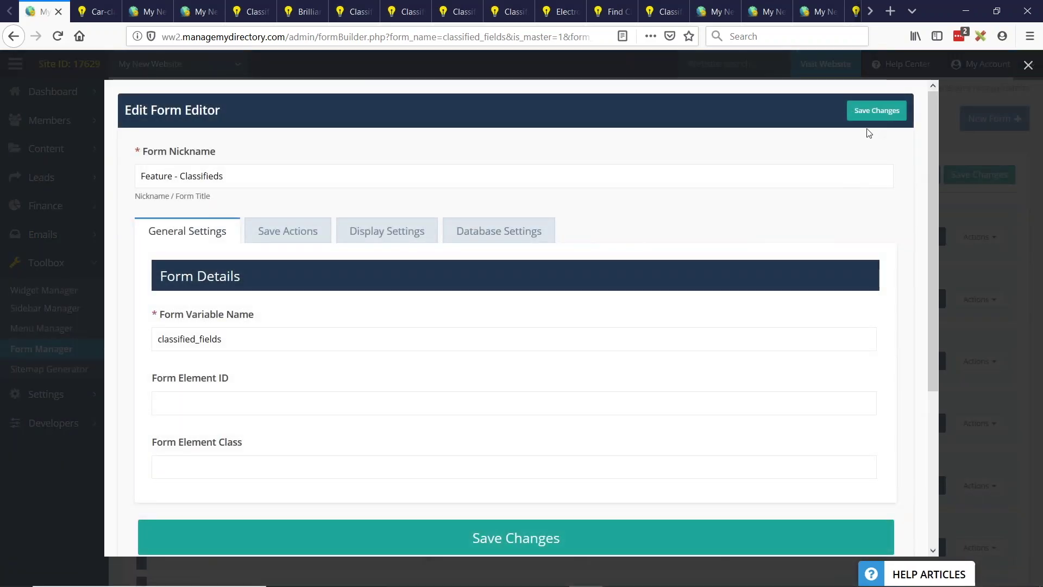
pyautogui.click(874, 118)
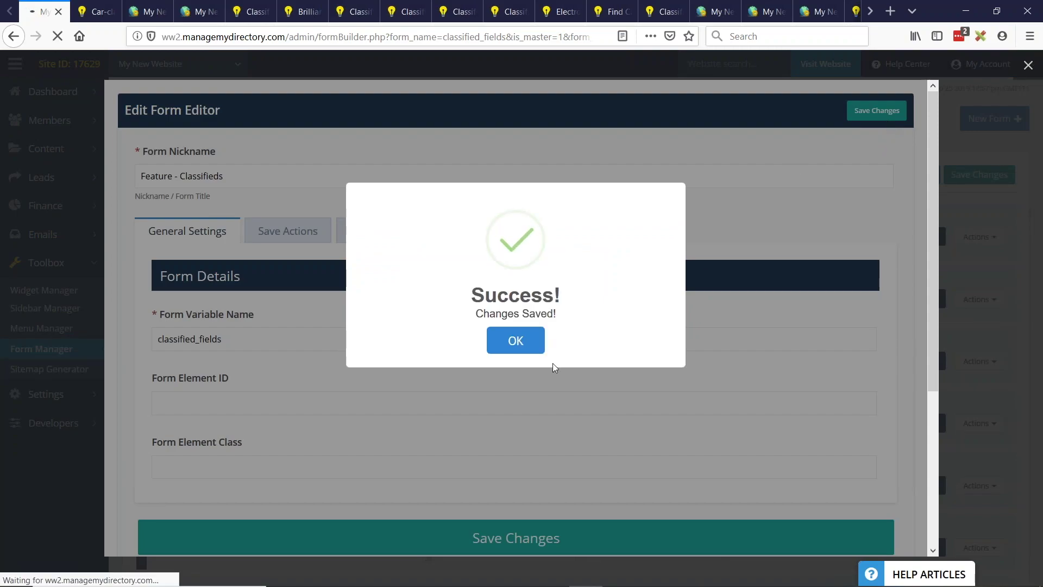
pyautogui.click(503, 340)
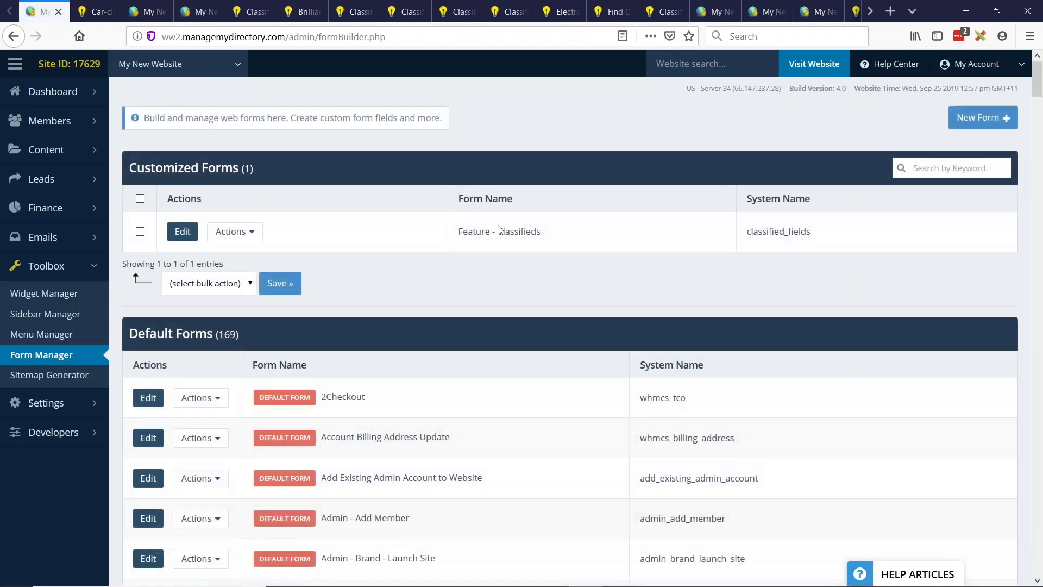
# - Reopen the customized Feature - Classifieds form and remove the test '555' from the first label
pyautogui.moveTo(460, 231); pyautogui.dragTo(563, 234)
pyautogui.click(535, 232)
pyautogui.click(190, 232)
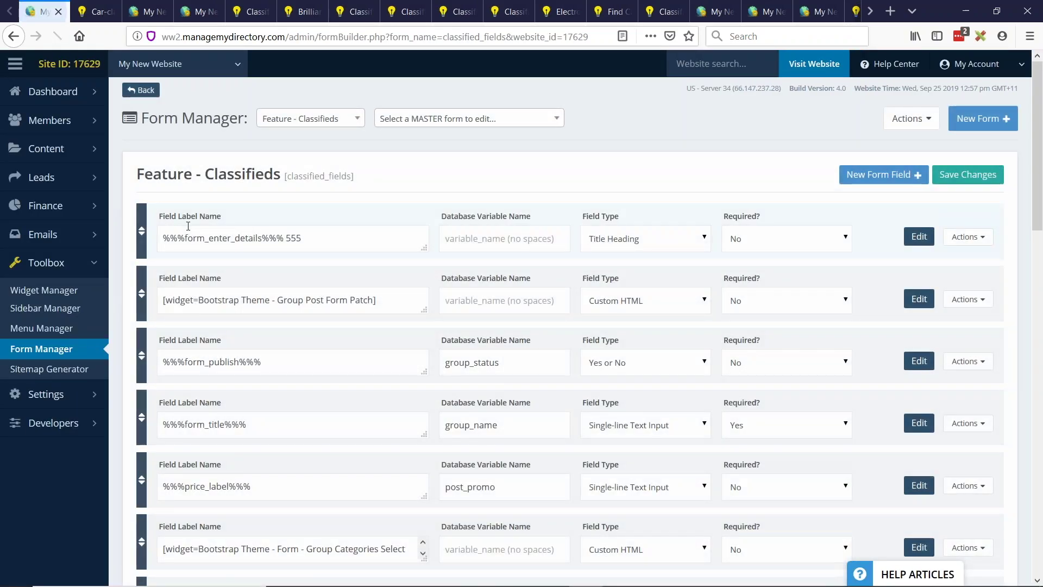
pyautogui.click(341, 239)
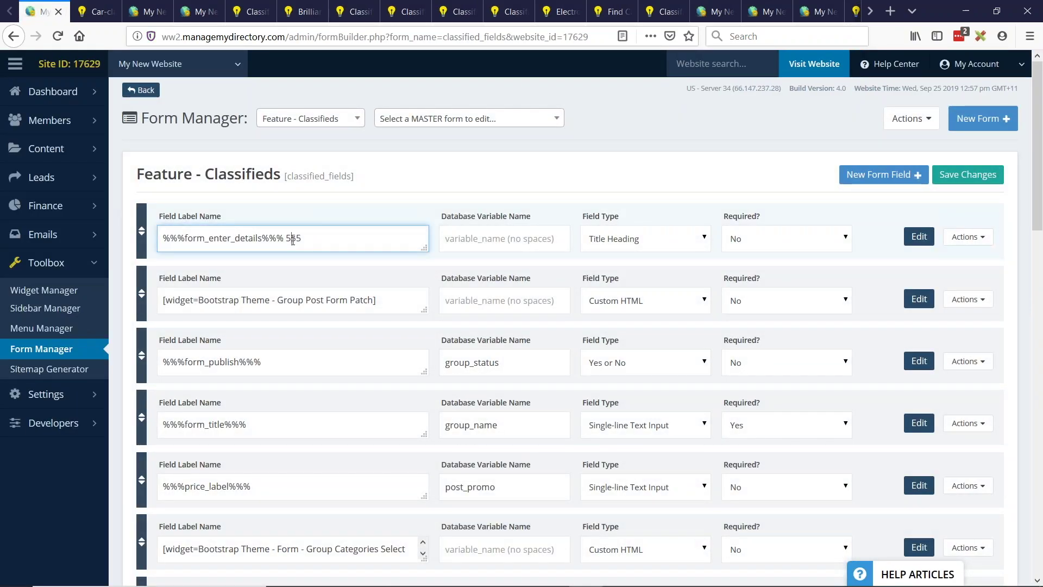
pyautogui.hotkey('ctrl', 'shift', 'Left')
pyautogui.press('BackSpace')
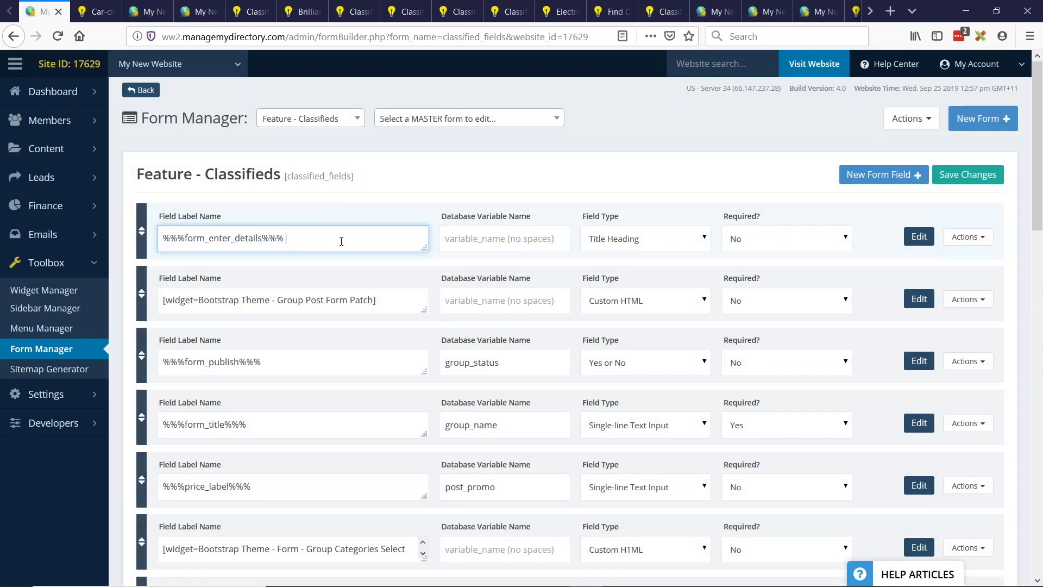
# - Add a new field named 'Mileage' with the variable name car_mileage
pyautogui.click(904, 179)
pyautogui.click(182, 232)
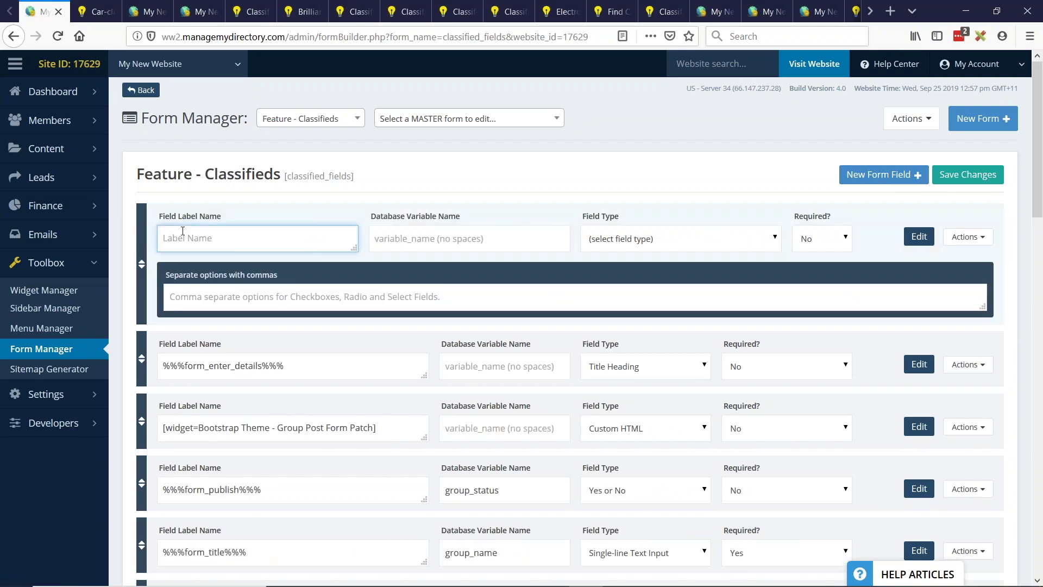
pyautogui.write('Mileage')
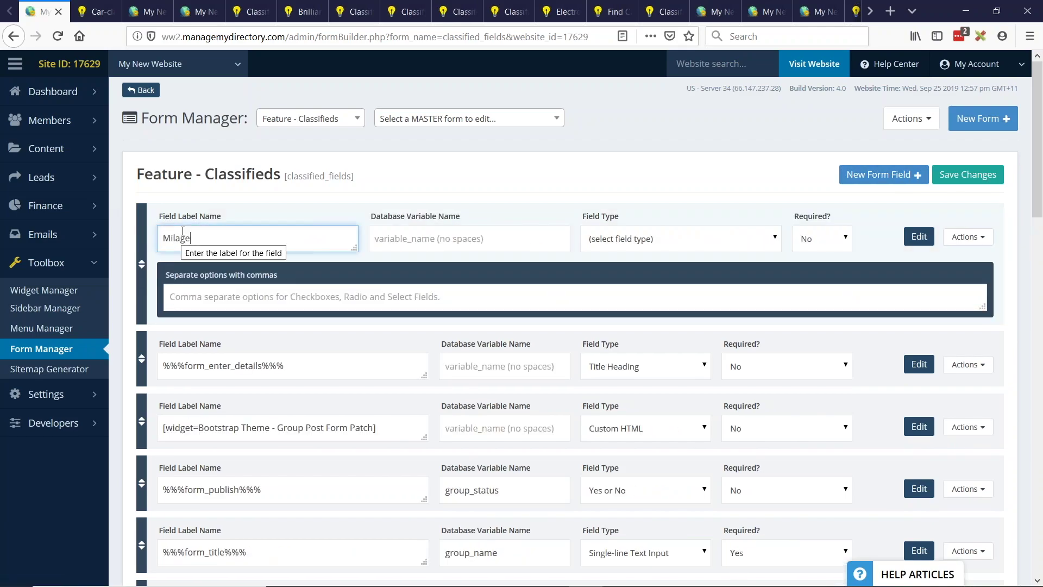
pyautogui.click(425, 240)
pyautogui.write('c')
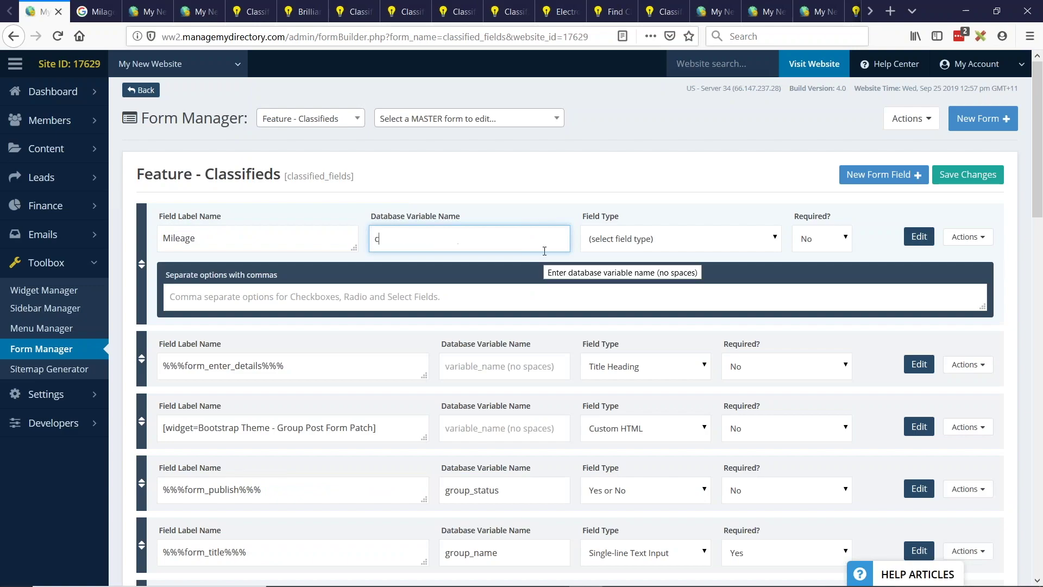
pyautogui.write('ar_')
pyautogui.write('Mileage')
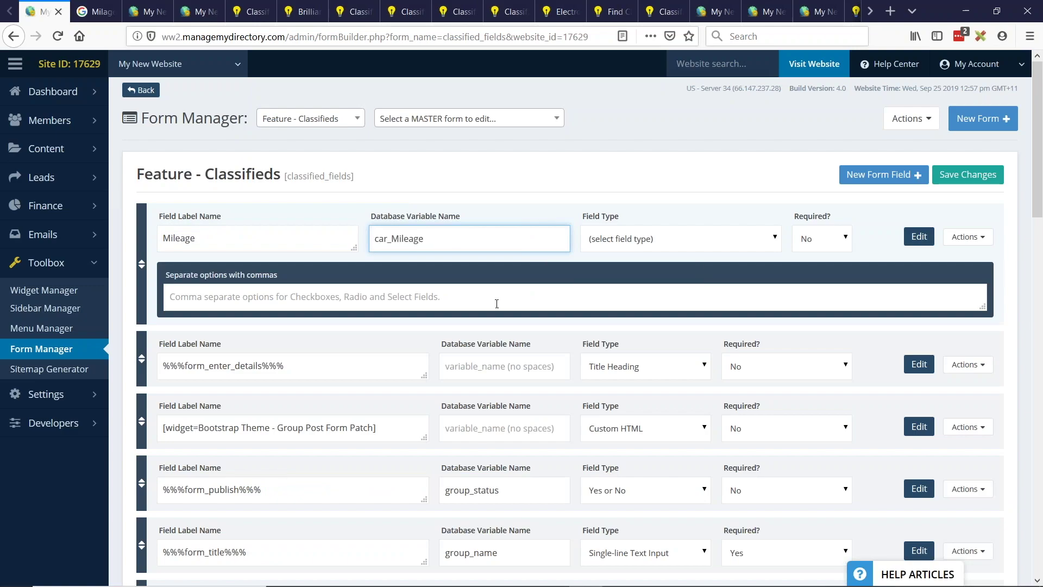
pyautogui.moveTo(391, 239); pyautogui.dragTo(397, 239)
pyautogui.write('m')
pyautogui.hotkey('ctrl', 'a')
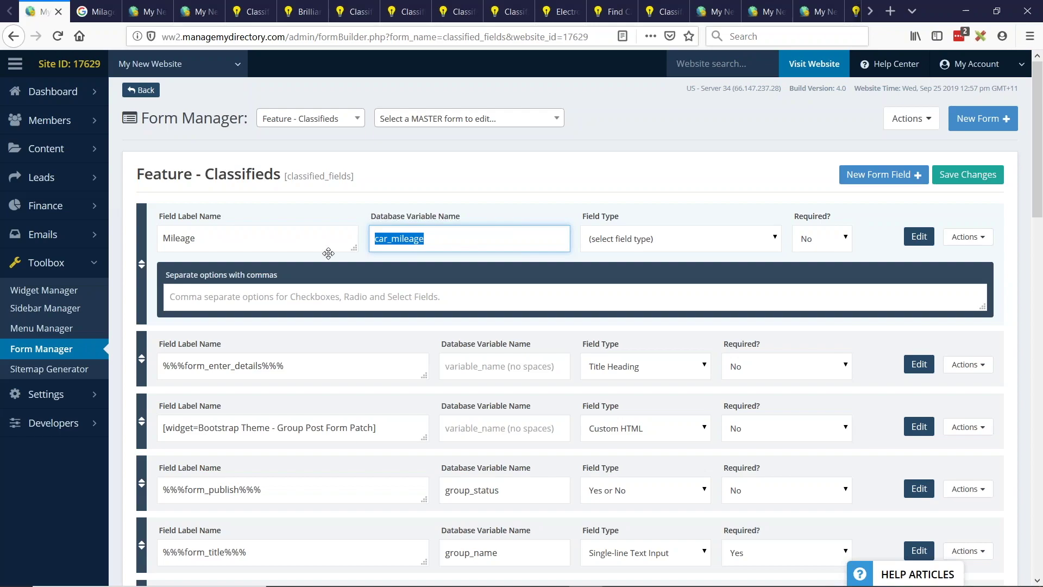
# - Make Mileage a single-line text input and move it below the price field
pyautogui.click(641, 239)
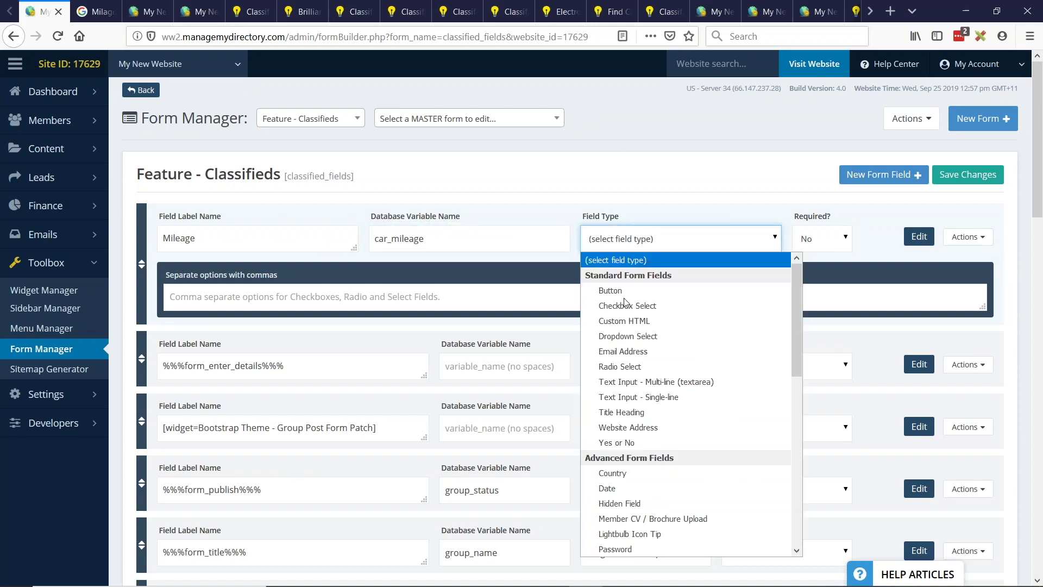
pyautogui.click(644, 397)
pyautogui.moveTo(145, 239); pyautogui.dragTo(204, 304)
# - Save the Mileage field changes and open the settings of the classified_fields form
pyautogui.scroll(4, 877, 367)
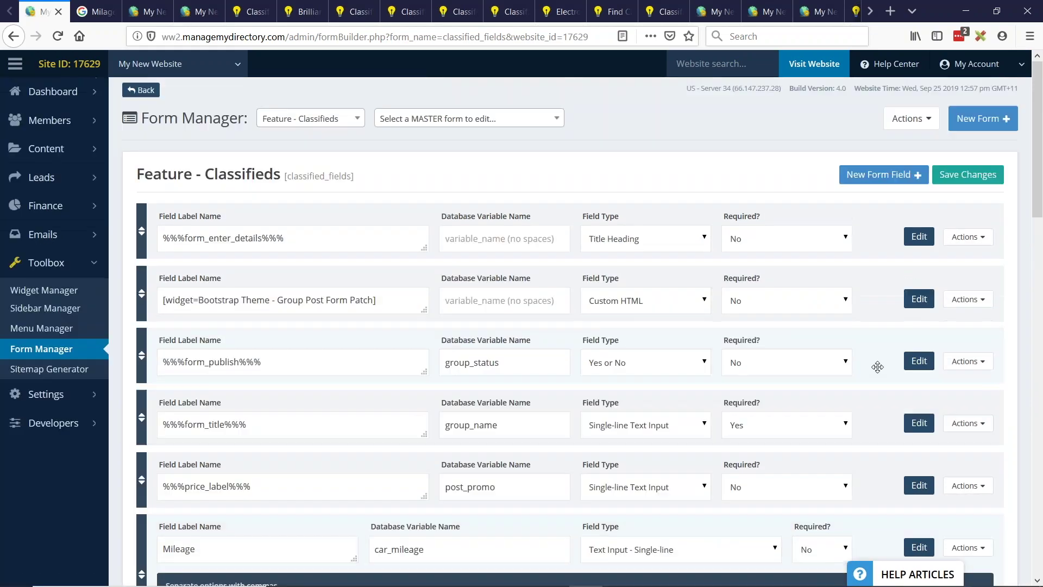
pyautogui.click(962, 174)
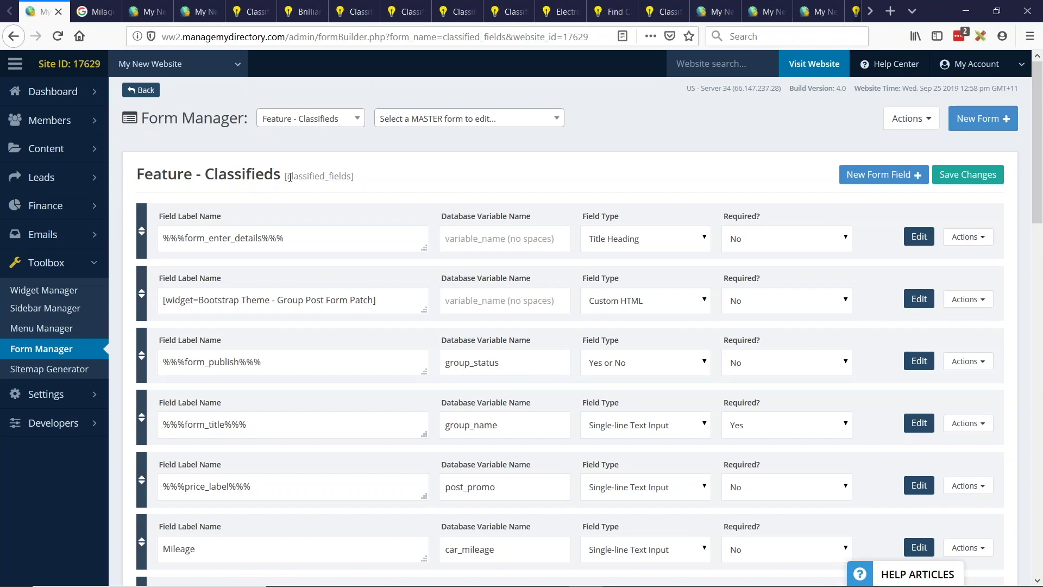
pyautogui.moveTo(289, 177); pyautogui.dragTo(352, 175)
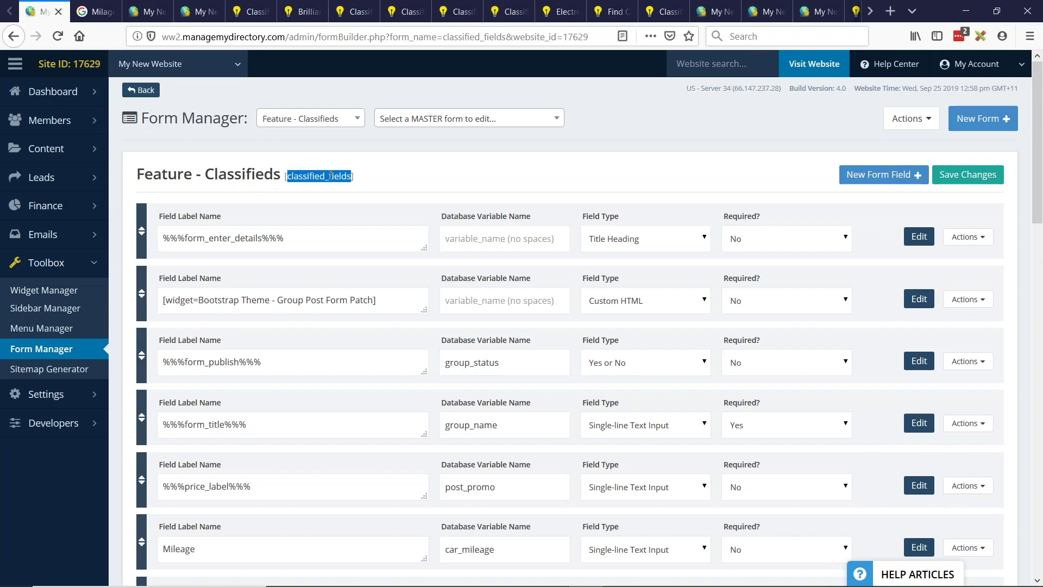
pyautogui.click(930, 126)
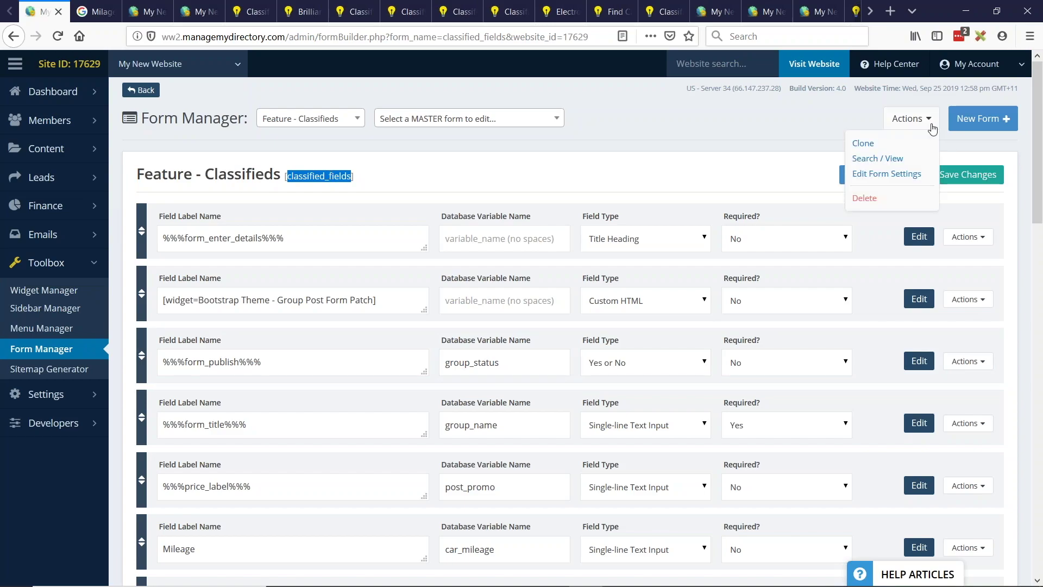
pyautogui.click(886, 174)
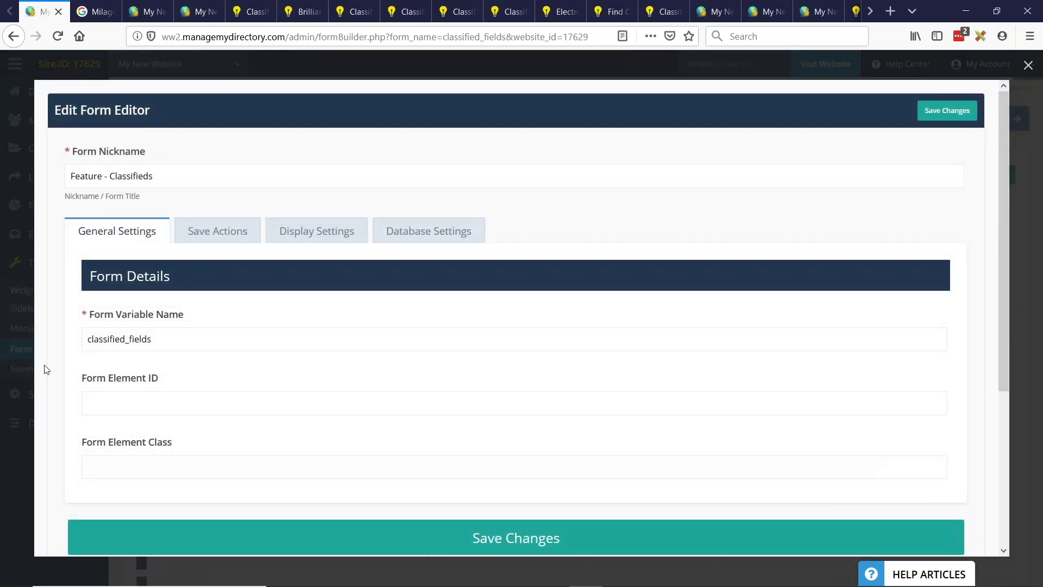
# - Insert 'Car' into the nickname, prefix the variable name with car_, and save
pyautogui.click(109, 176)
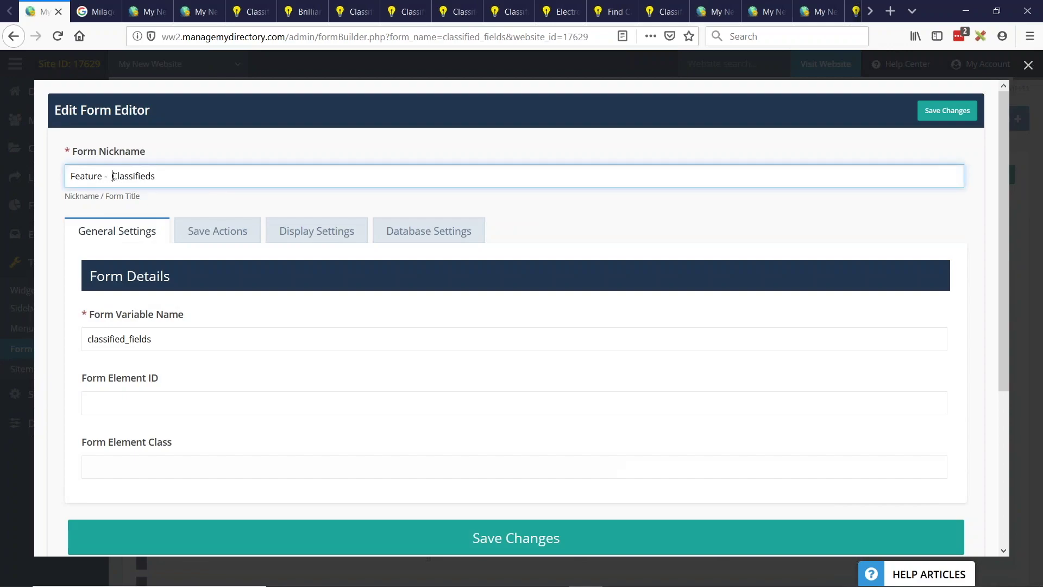
pyautogui.write('Car')
pyautogui.click(85, 339)
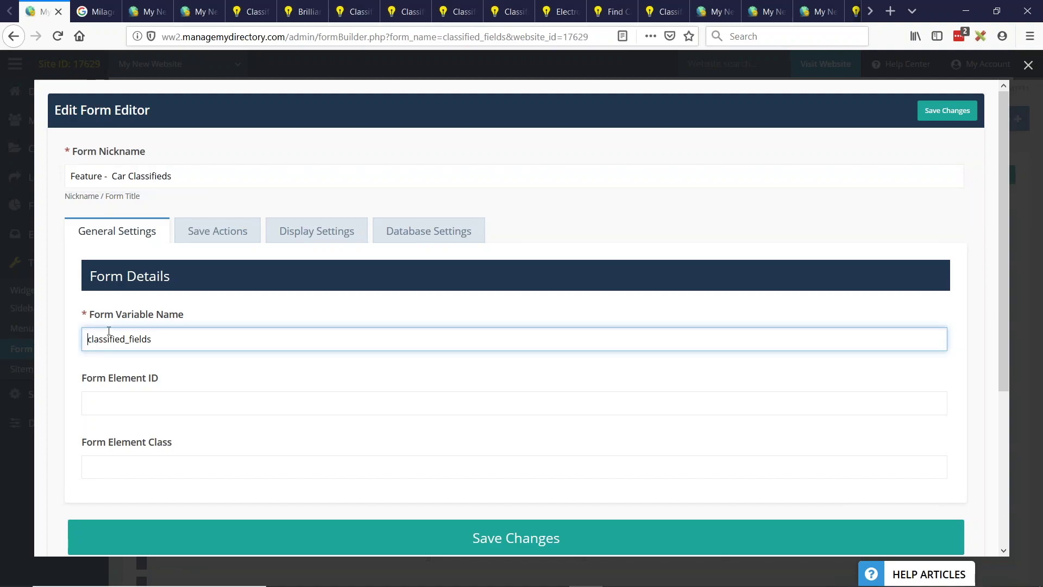
pyautogui.write('car_')
pyautogui.moveTo(183, 339); pyautogui.dragTo(227, 302)
pyautogui.click(965, 114)
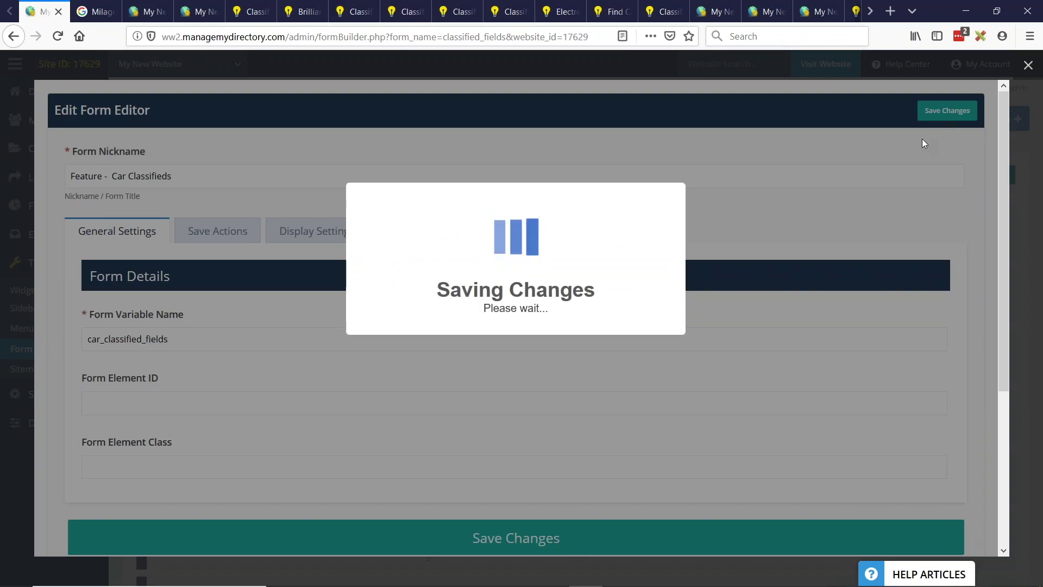
pyautogui.click(514, 341)
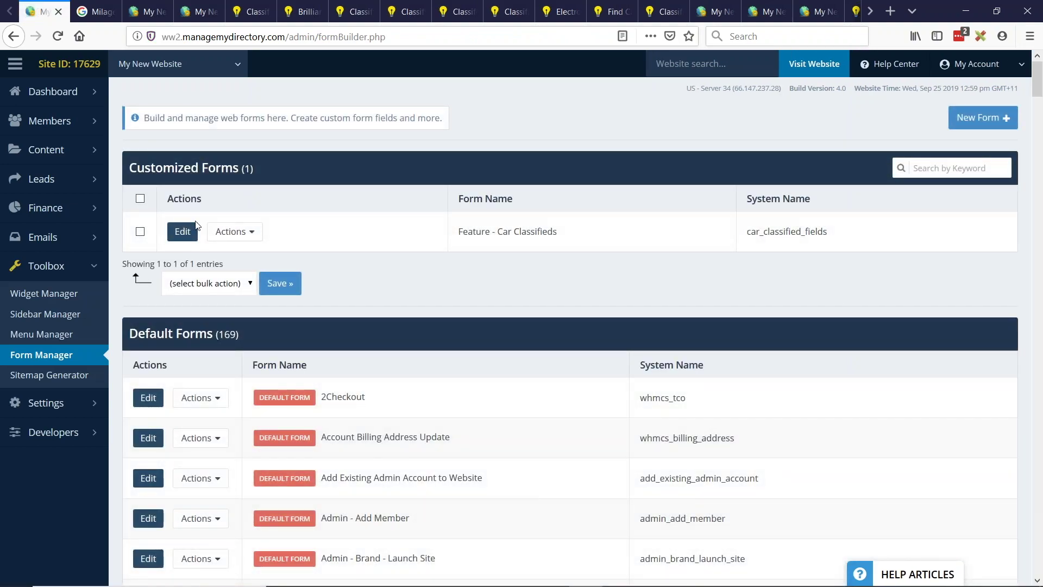
# - Open Feature - Car Classifieds and scroll its fields to verify the Mileage field is present
pyautogui.click(186, 238)
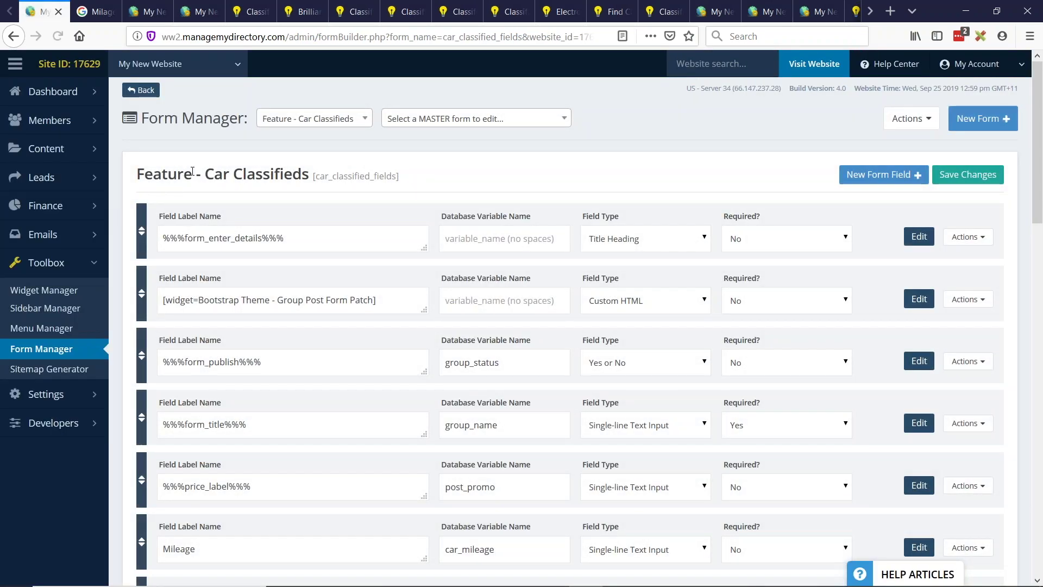
pyautogui.moveTo(206, 174); pyautogui.dragTo(359, 176)
pyautogui.scroll(-3, 333, 240)
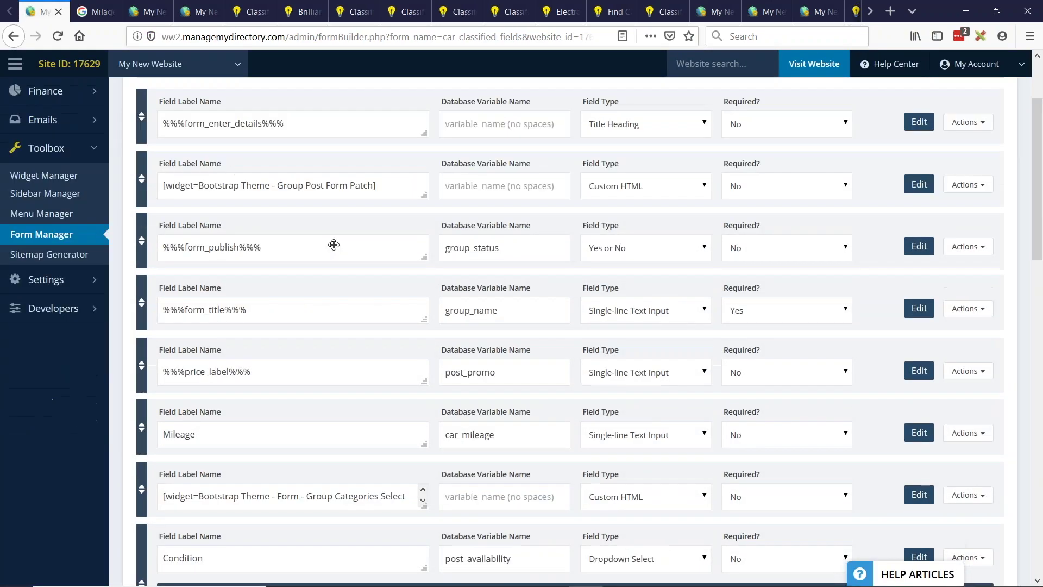
pyautogui.moveTo(221, 411); pyautogui.dragTo(154, 393)
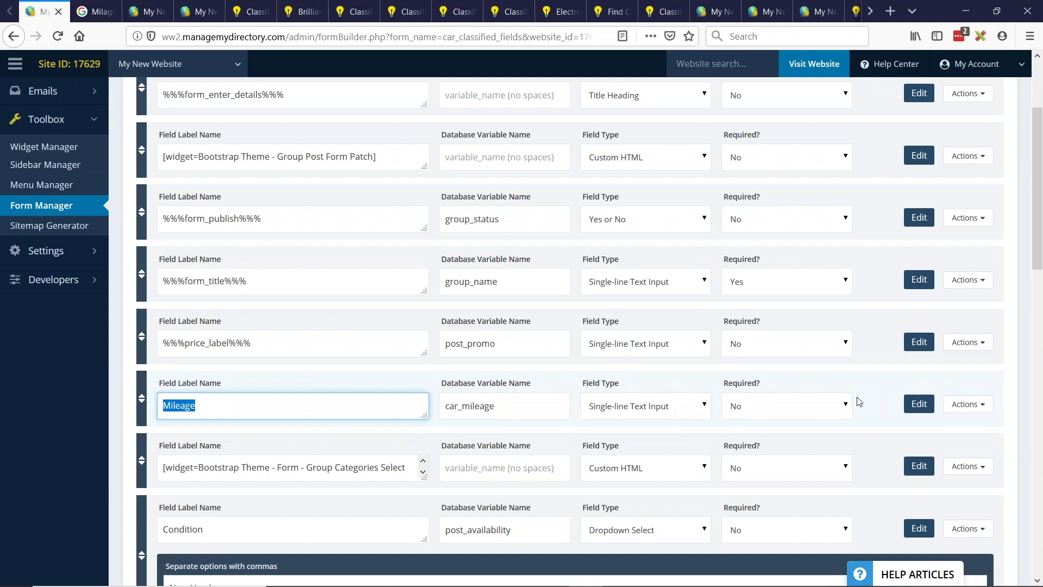
pyautogui.scroll(3, 234, 374)
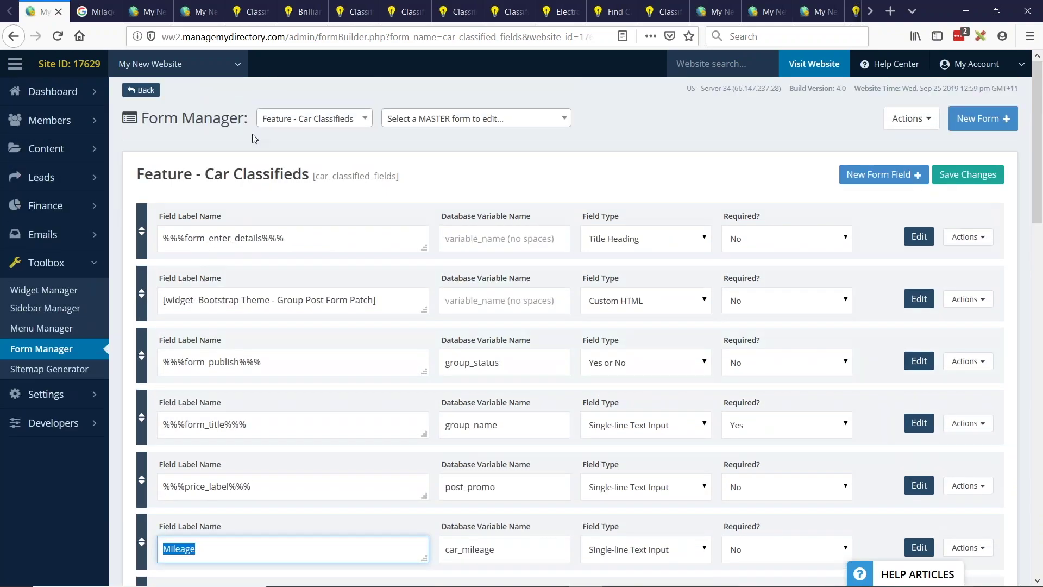
pyautogui.click(321, 179)
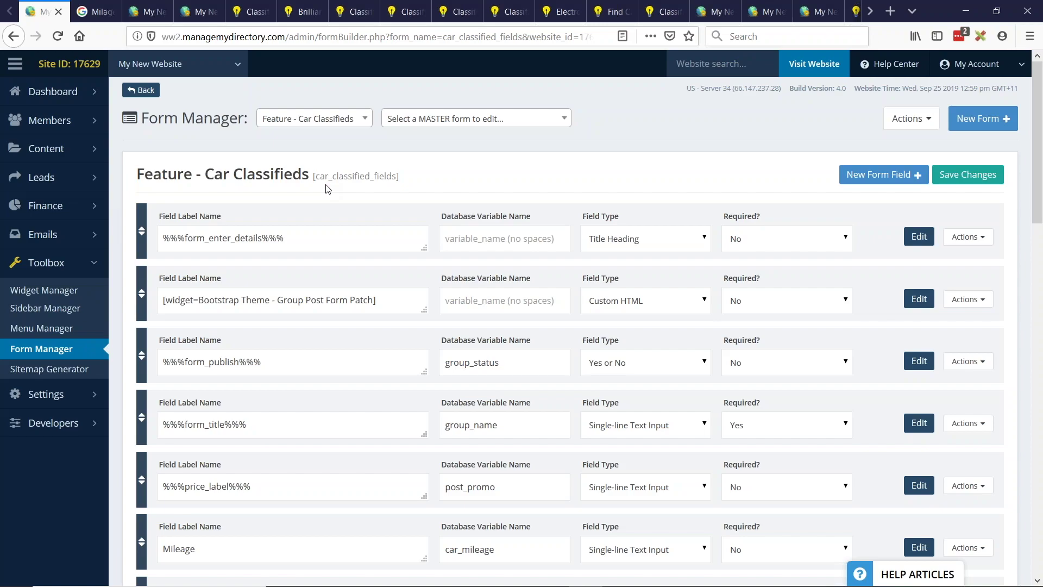
pyautogui.click(86, 155)
# - Set the Car Classified post type's form to Feature - Car Classifieds and save
pyautogui.click(52, 210)
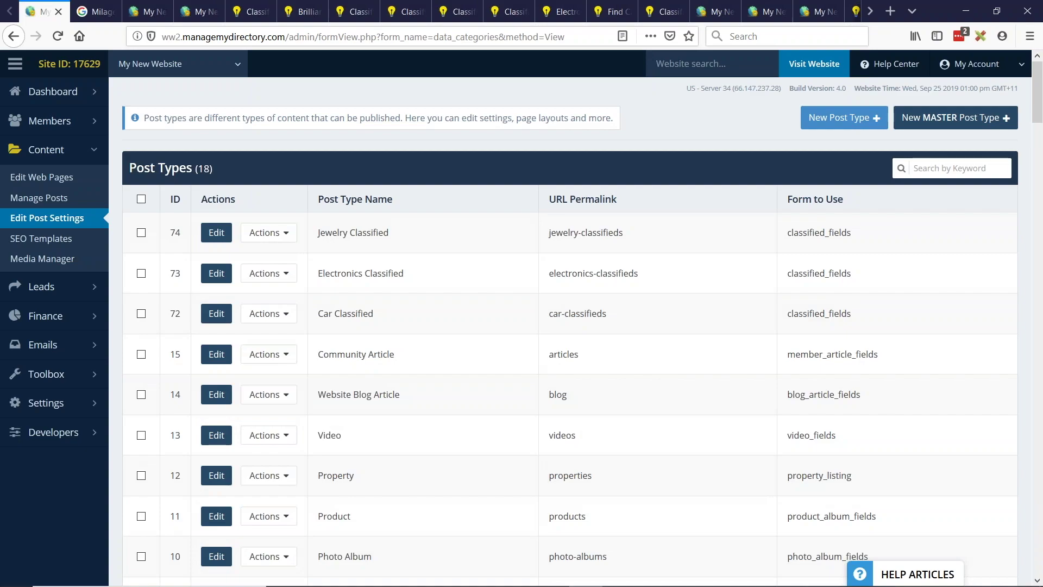
pyautogui.click(207, 321)
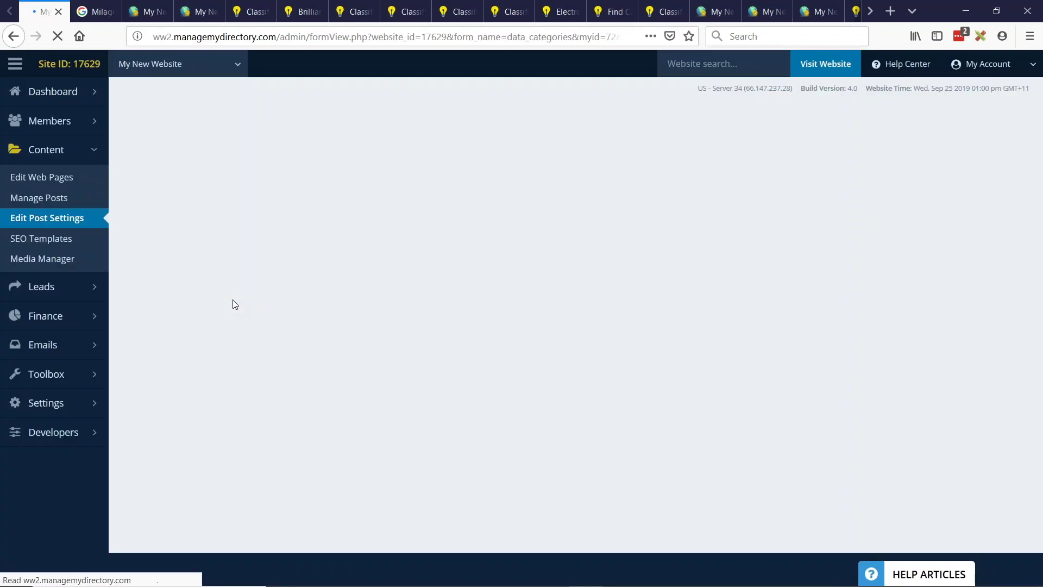
pyautogui.scroll(-4, 261, 280)
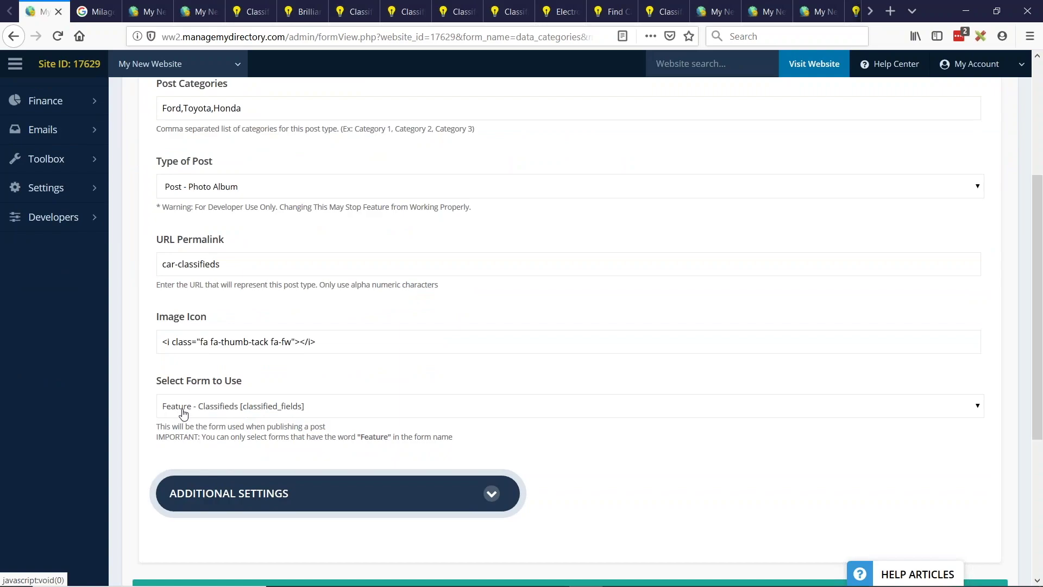
pyautogui.click(251, 412)
pyautogui.scroll(-2, 210, 419)
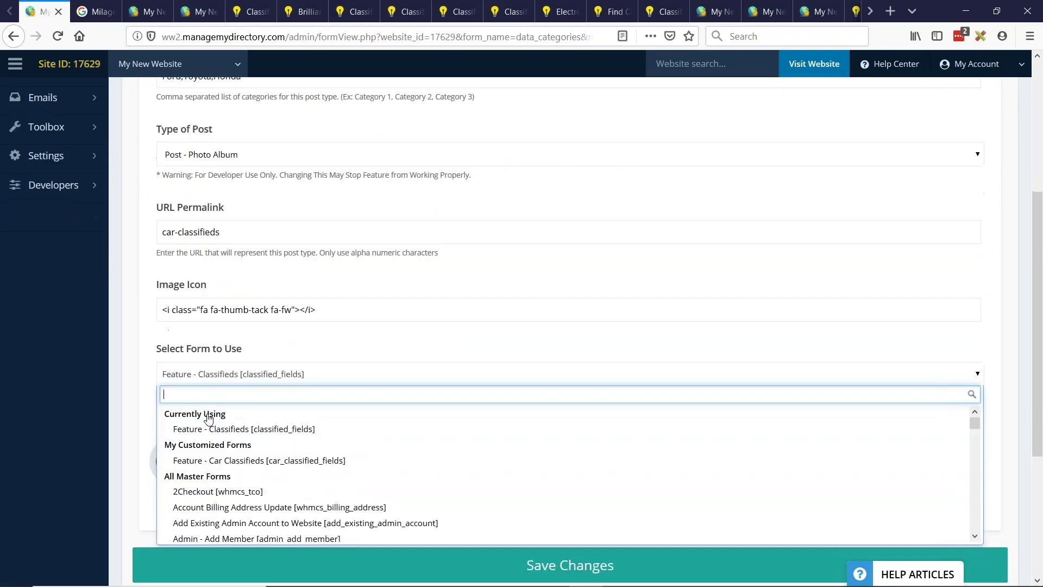
pyautogui.click(202, 421)
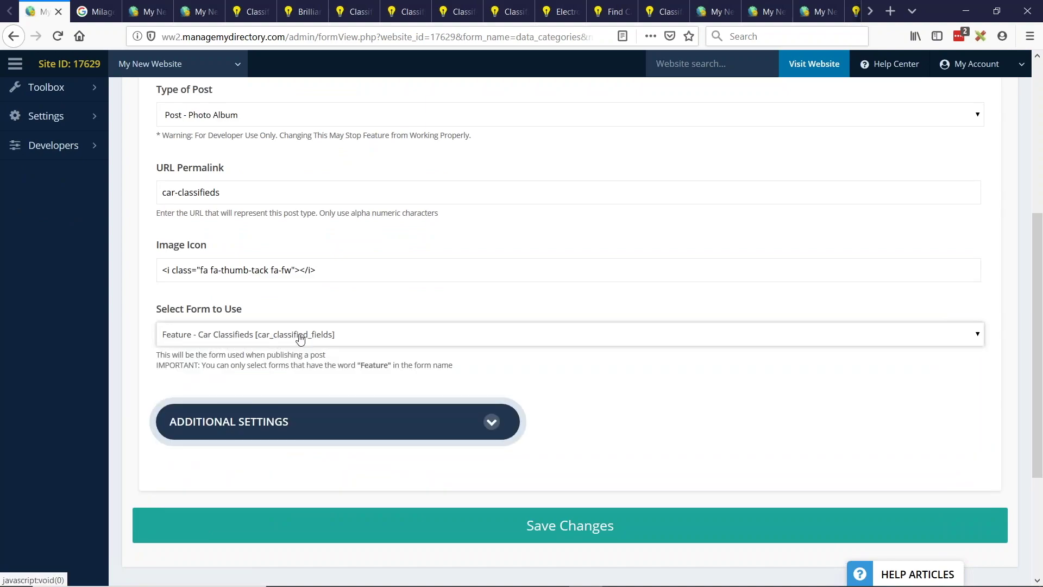
pyautogui.scroll(4, 293, 337)
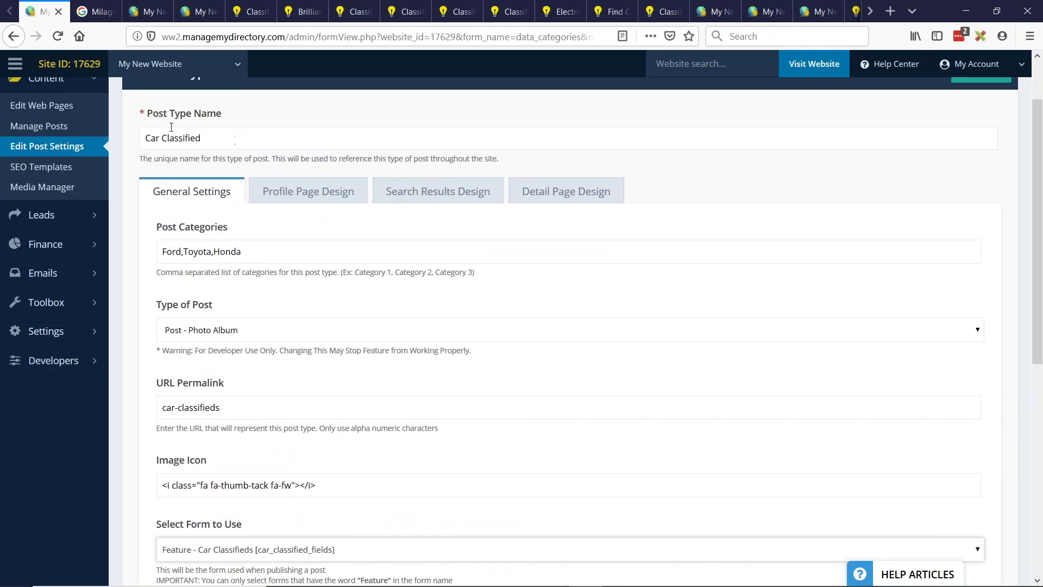
pyautogui.scroll(-3, 242, 326)
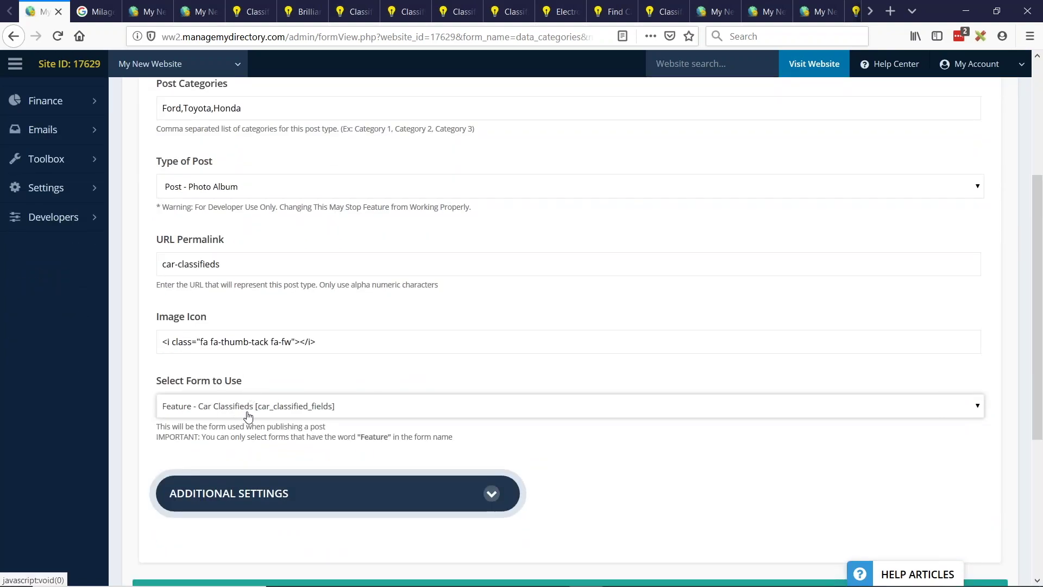
pyautogui.scroll(-2, 542, 454)
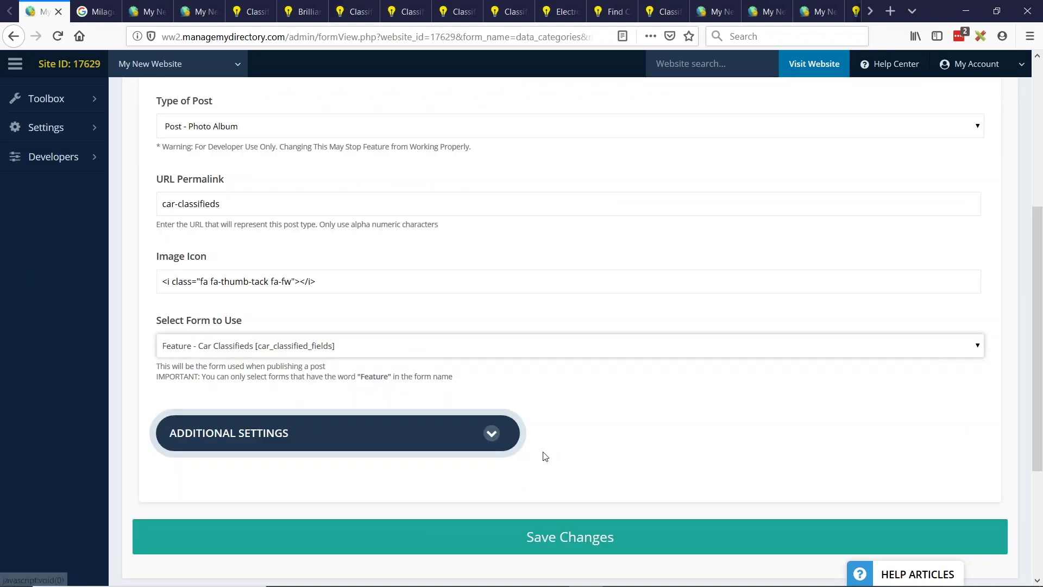
pyautogui.click(557, 540)
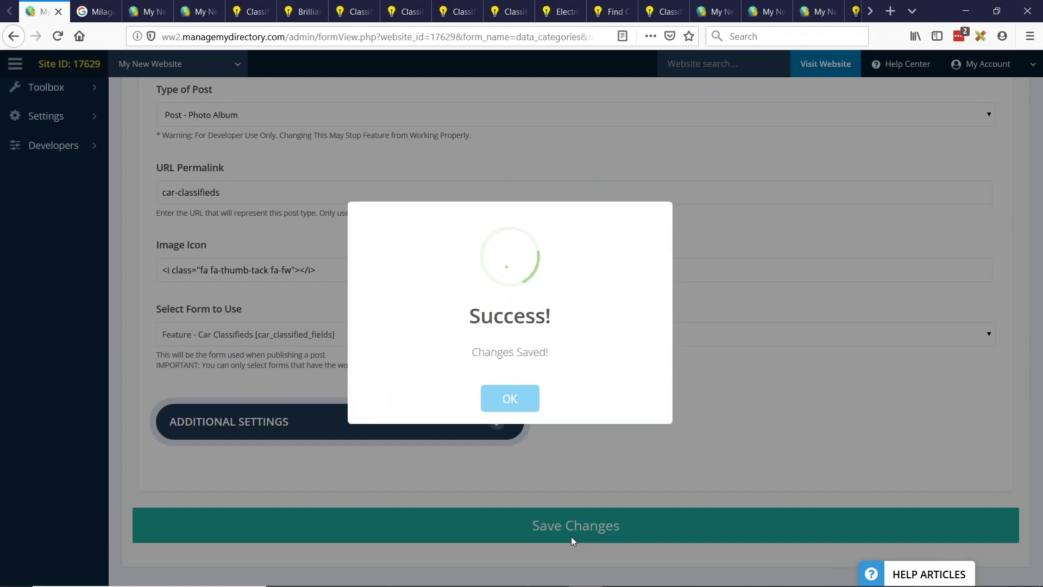
pyautogui.click(496, 404)
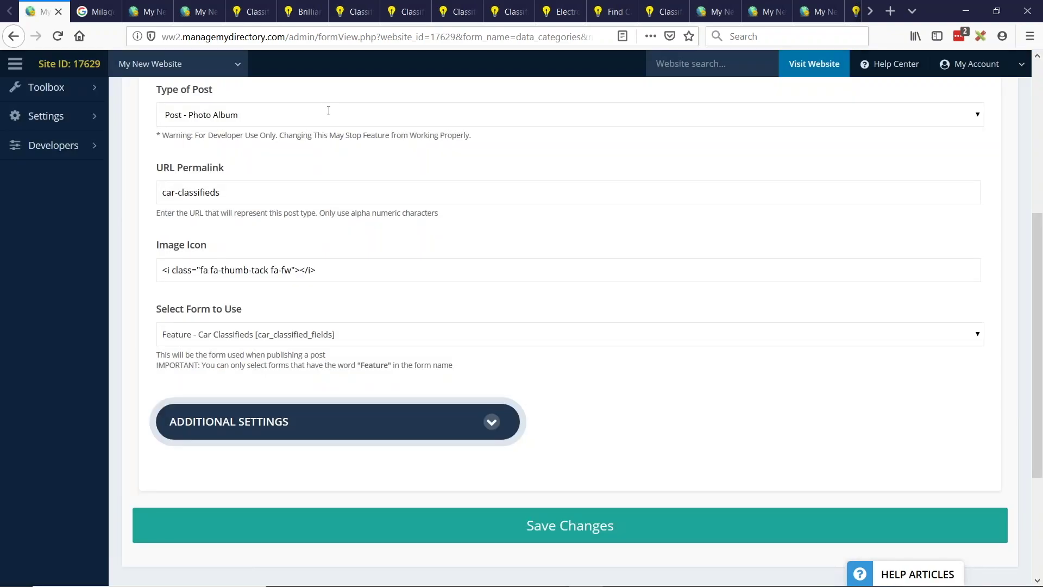
# - Publish the new post with title '2015 Honda Civic Black Low Mileage' and price 15,000
pyautogui.click(261, 5)
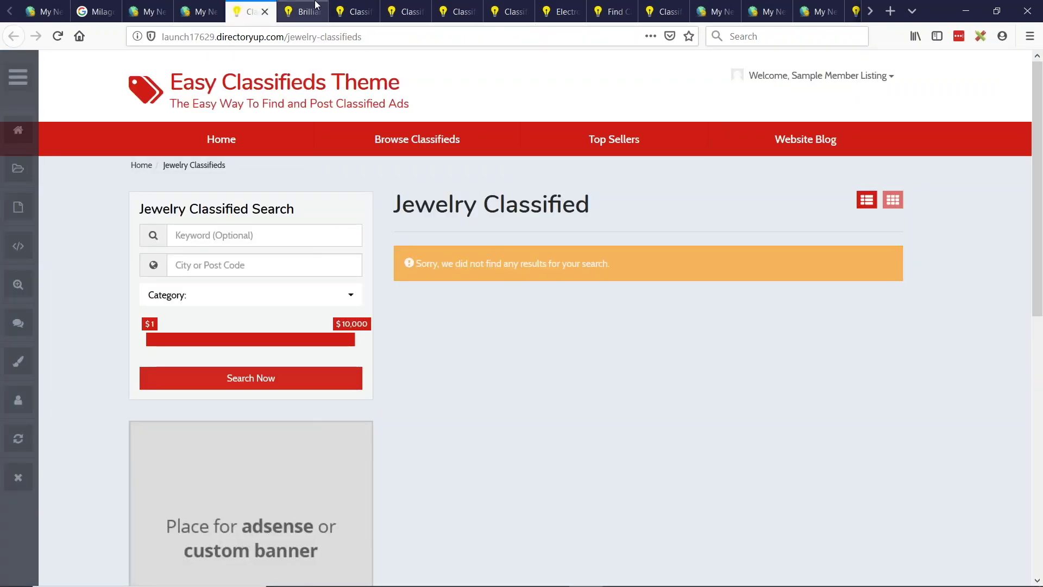
pyautogui.click(91, 13)
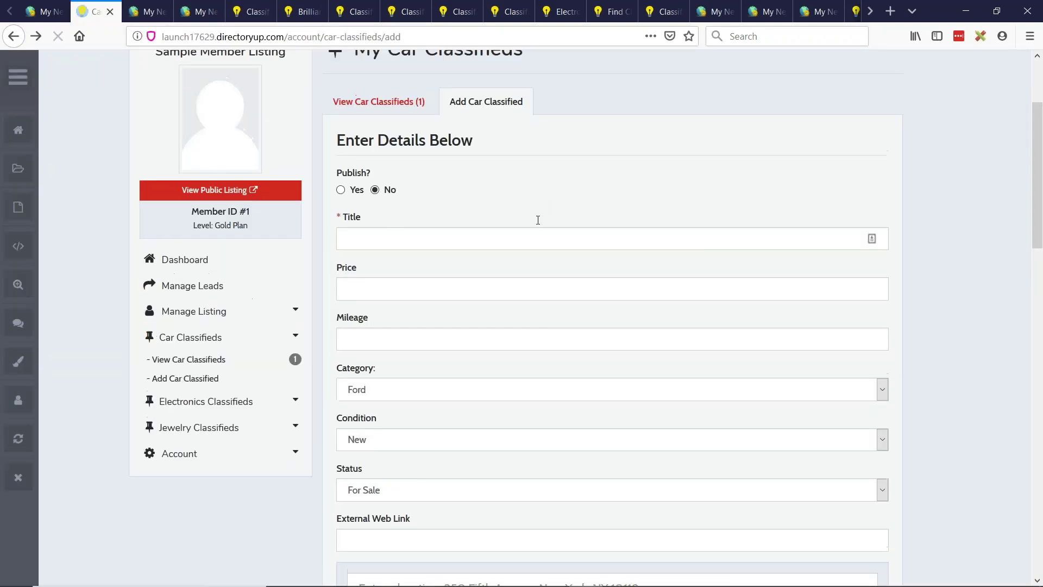
pyautogui.scroll(-3, 411, 234)
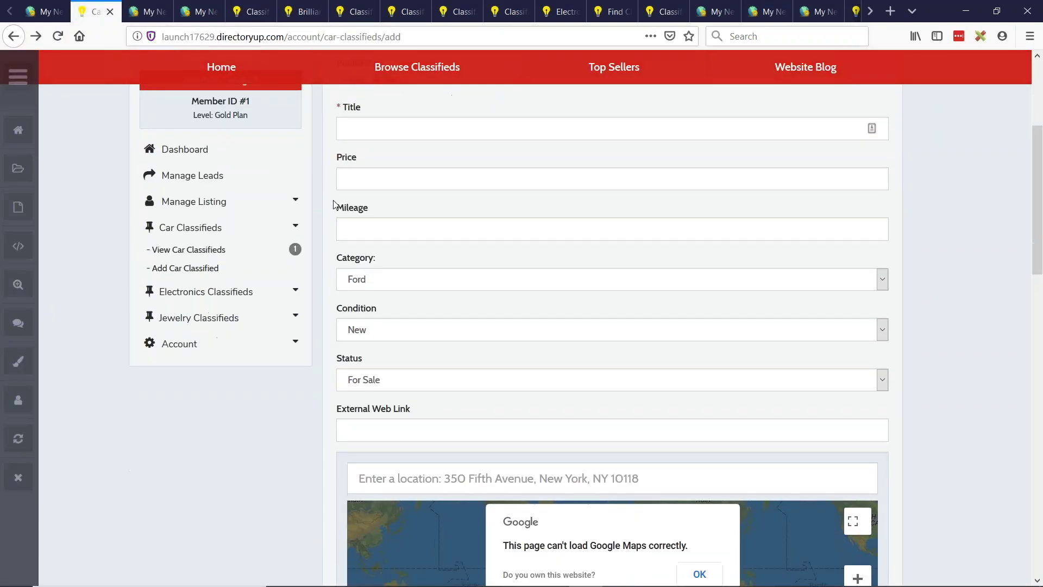
pyautogui.moveTo(334, 207); pyautogui.dragTo(391, 210)
pyautogui.scroll(3, 542, 258)
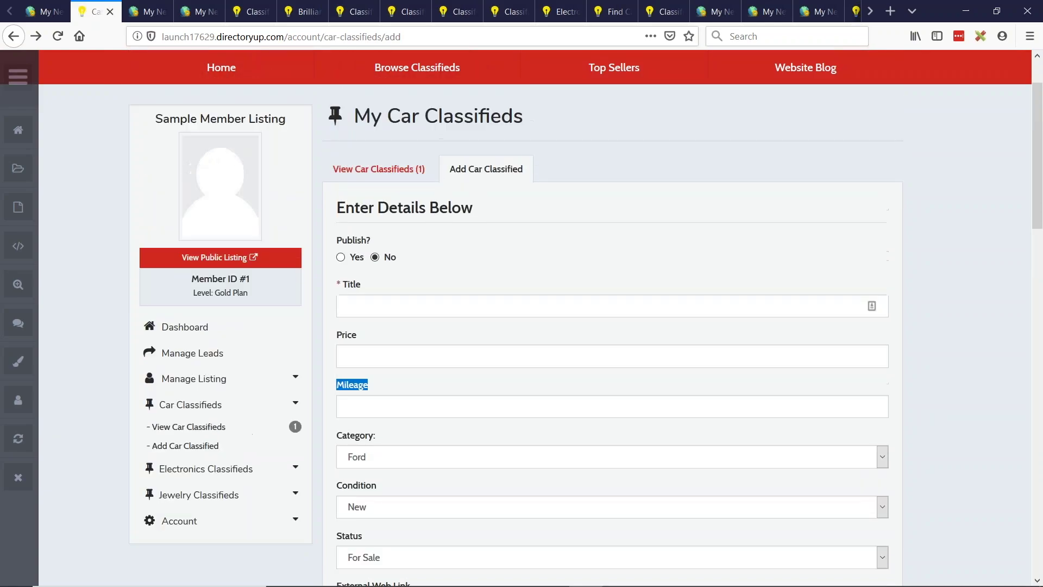
pyautogui.click(341, 257)
pyautogui.click(415, 305)
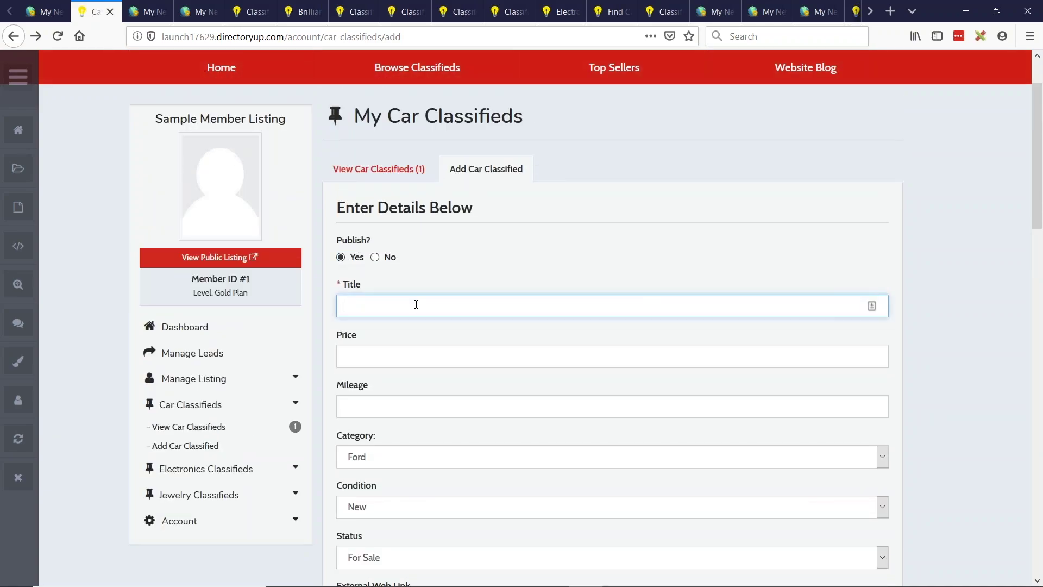
pyautogui.write('2015 Honda Civic Black Low Mile')
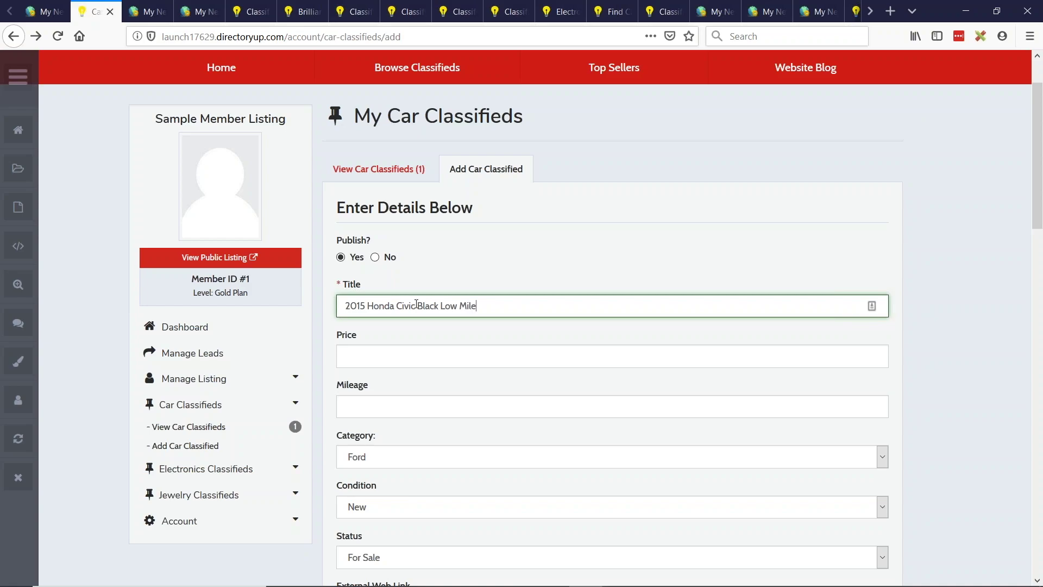
pyautogui.click(387, 352)
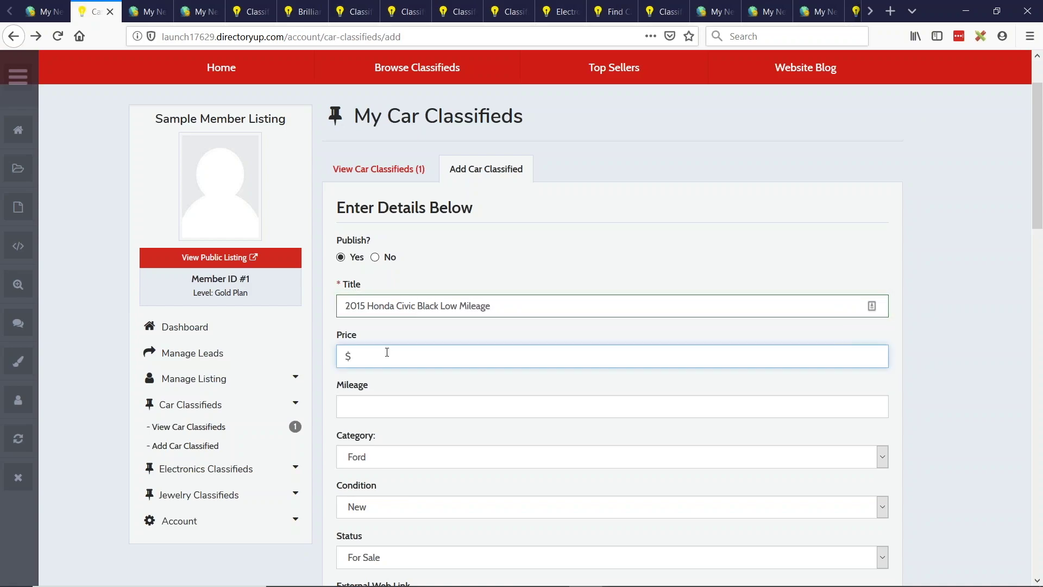
pyautogui.write('15,000')
# - Enter mileage 5,000, category Honda, condition Used, and status For Sale
pyautogui.click(366, 403)
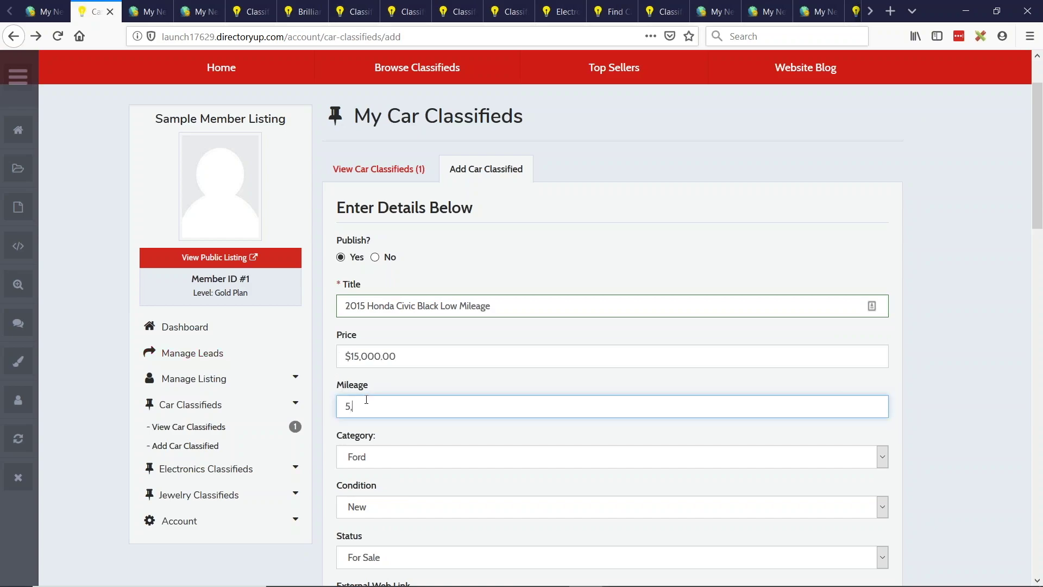
pyautogui.click(404, 454)
pyautogui.click(380, 510)
pyautogui.scroll(-3, 382, 299)
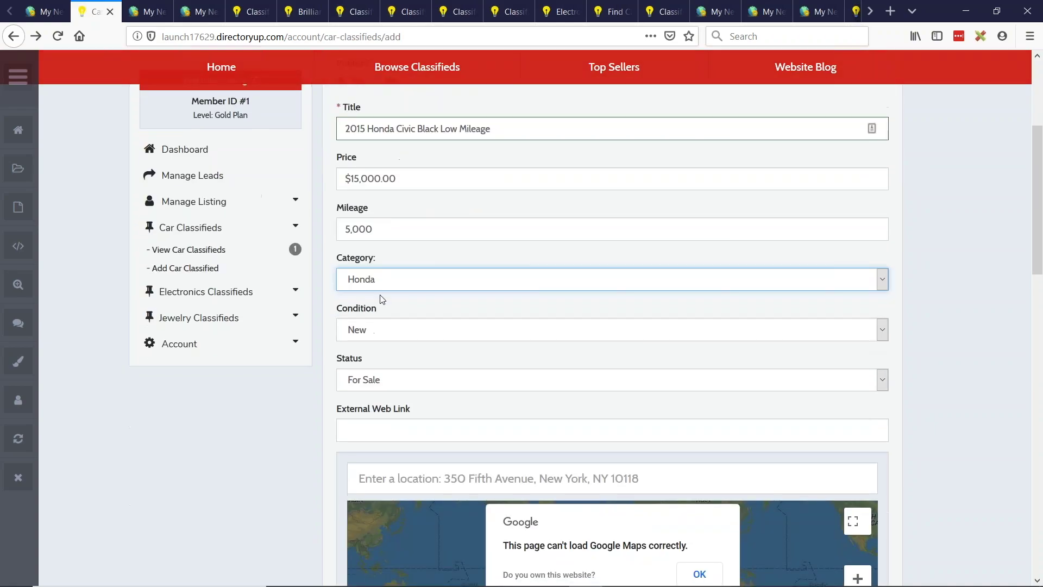
pyautogui.click(376, 334)
pyautogui.click(370, 368)
pyautogui.click(369, 381)
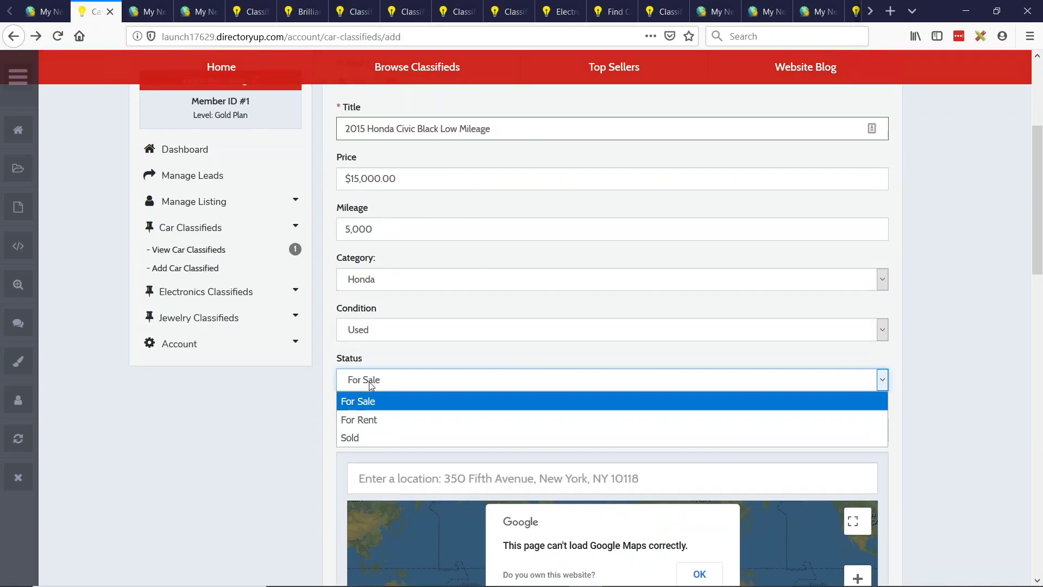
pyautogui.click(342, 396)
pyautogui.press('Tab')
pyautogui.scroll(-14, 208, 367)
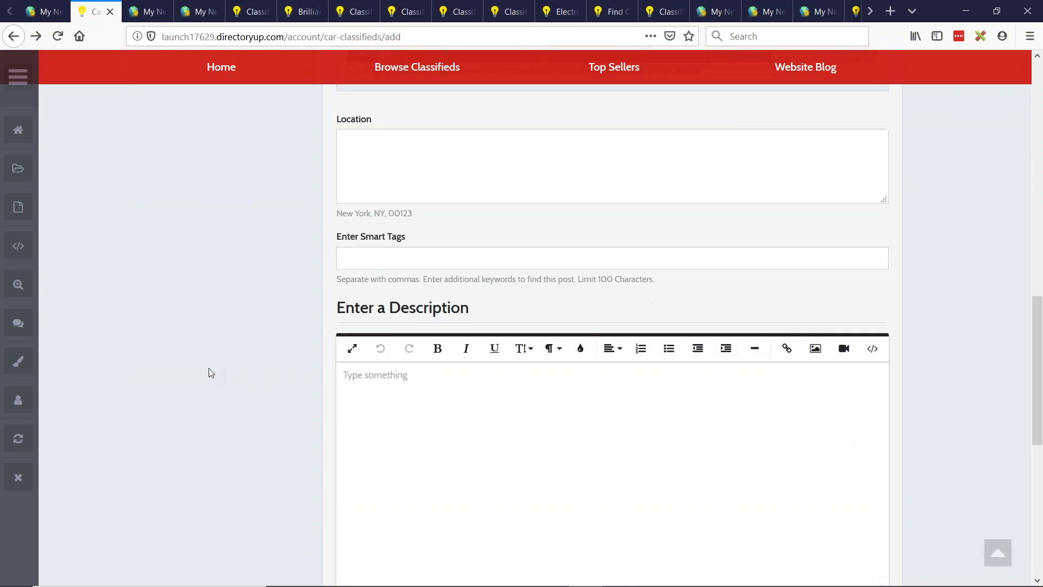
pyautogui.scroll(6, 240, 304)
pyautogui.scroll(-6, 253, 315)
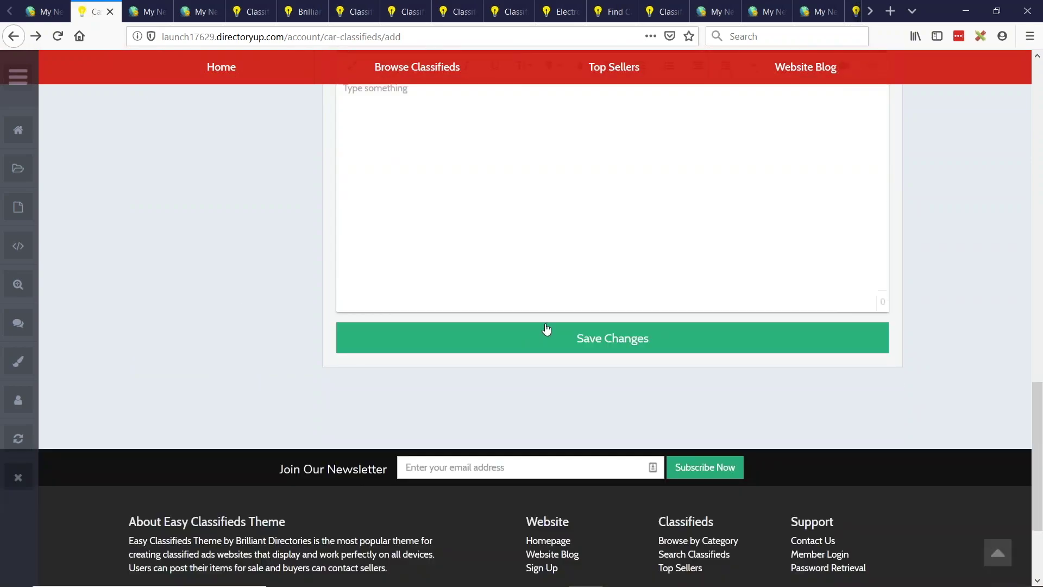
# - Save the Honda Civic classified and upload Car.jpg as its only photo
pyautogui.click(547, 328)
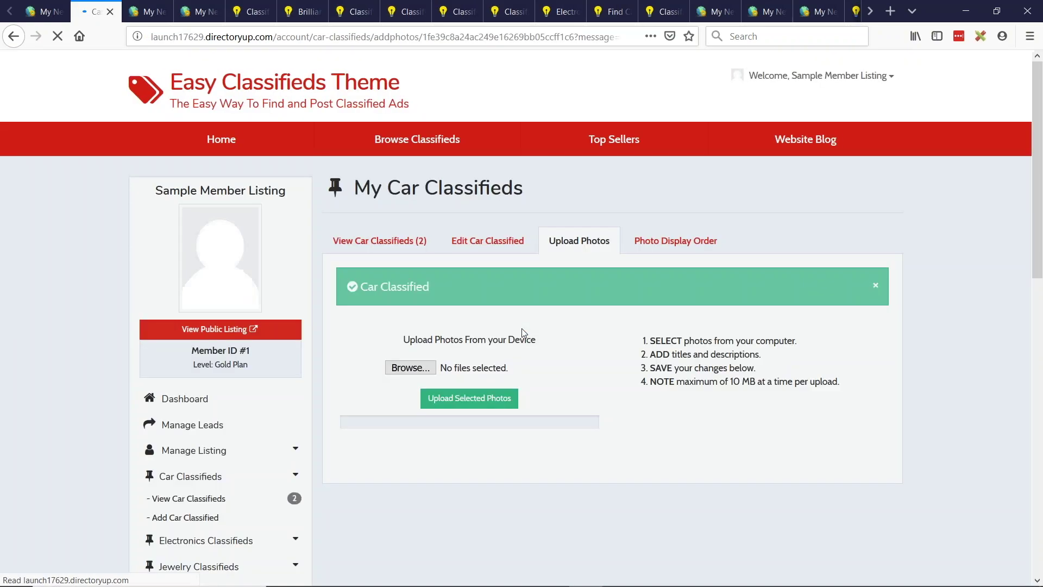
pyautogui.click(410, 368)
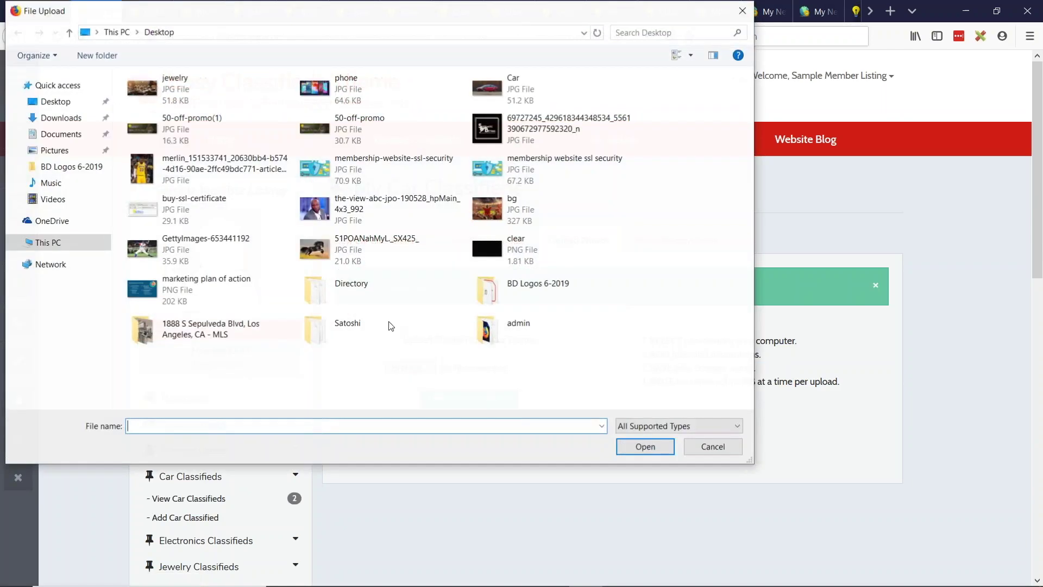
pyautogui.doubleClick(487, 88)
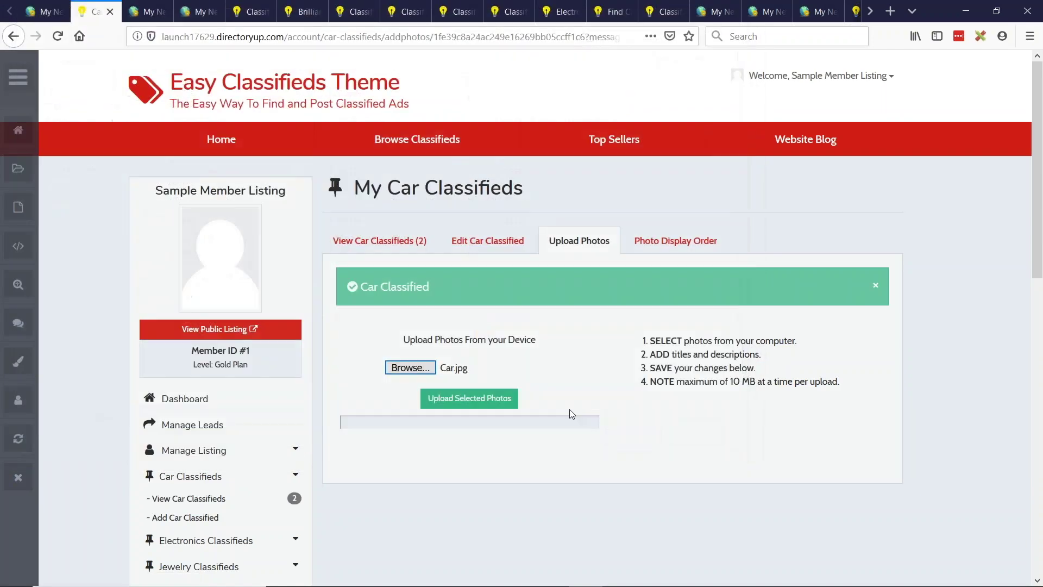
pyautogui.click(474, 405)
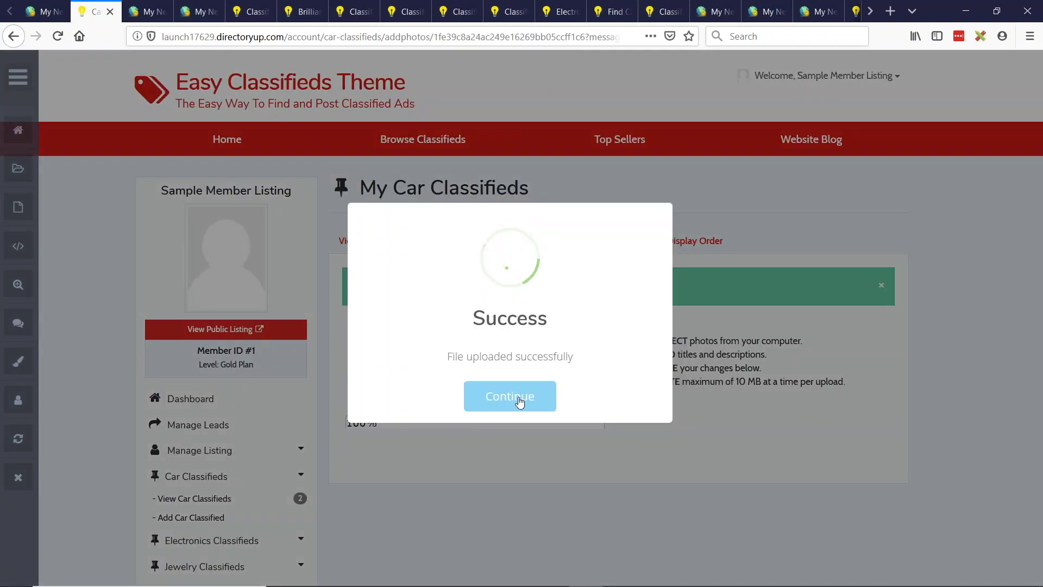
pyautogui.click(519, 402)
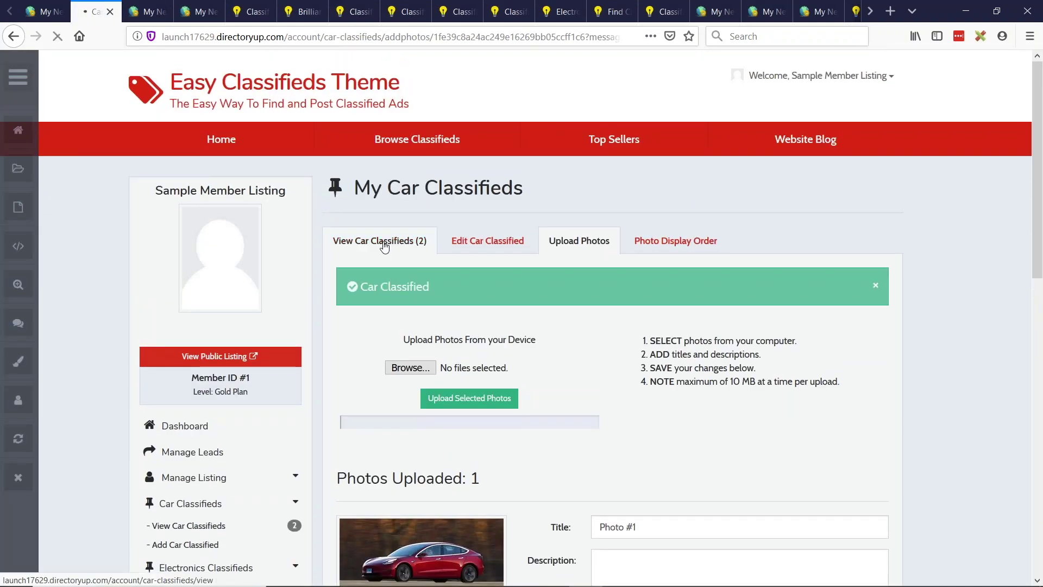
# - Open the new Honda Civic post from the Car Classifieds list and find Post Details
pyautogui.click(384, 244)
pyautogui.scroll(-2, 924, 308)
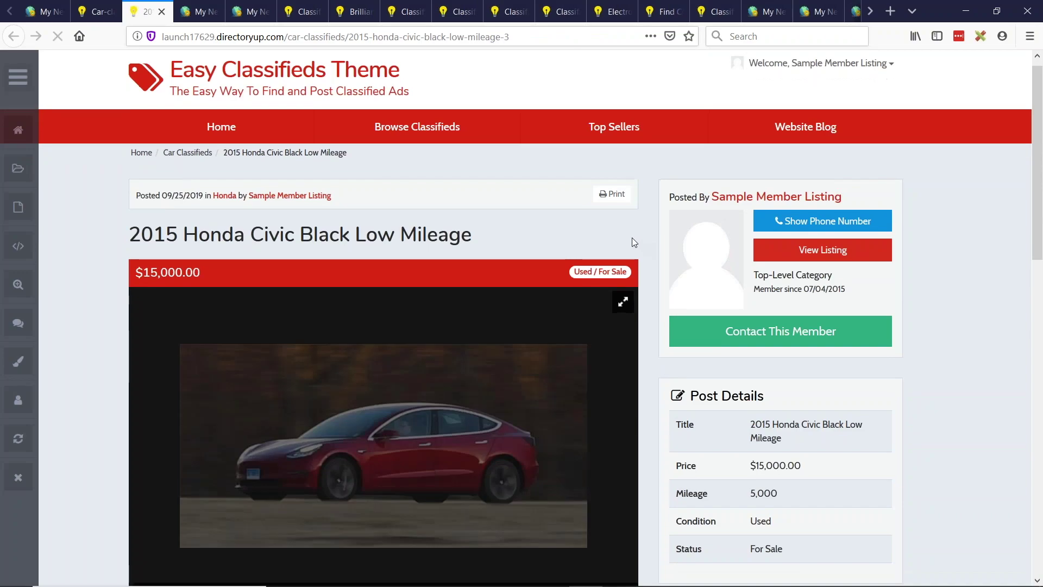
pyautogui.scroll(-3, 735, 259)
pyautogui.moveTo(690, 230); pyautogui.dragTo(750, 230)
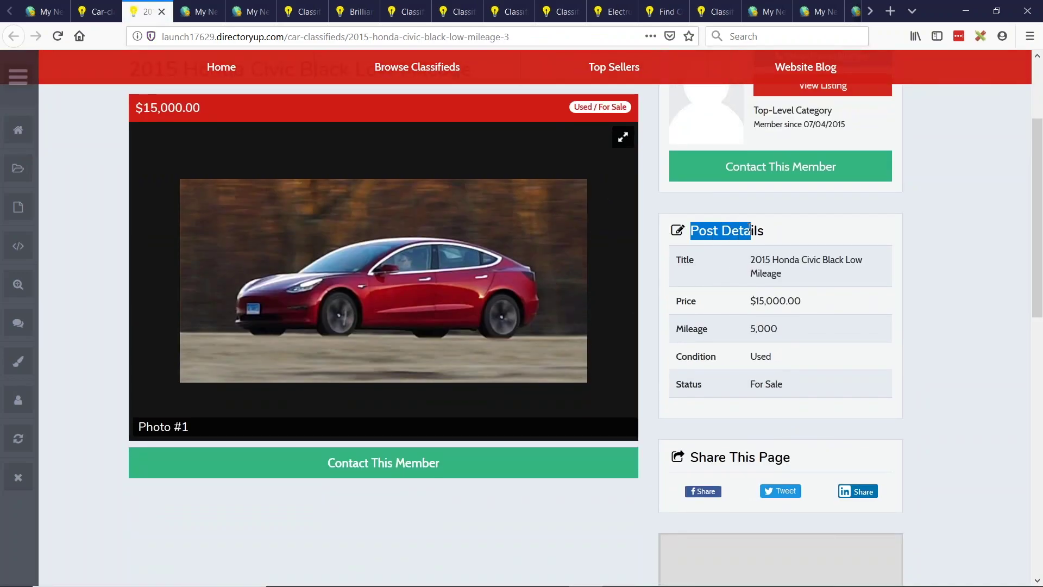
pyautogui.click(745, 230)
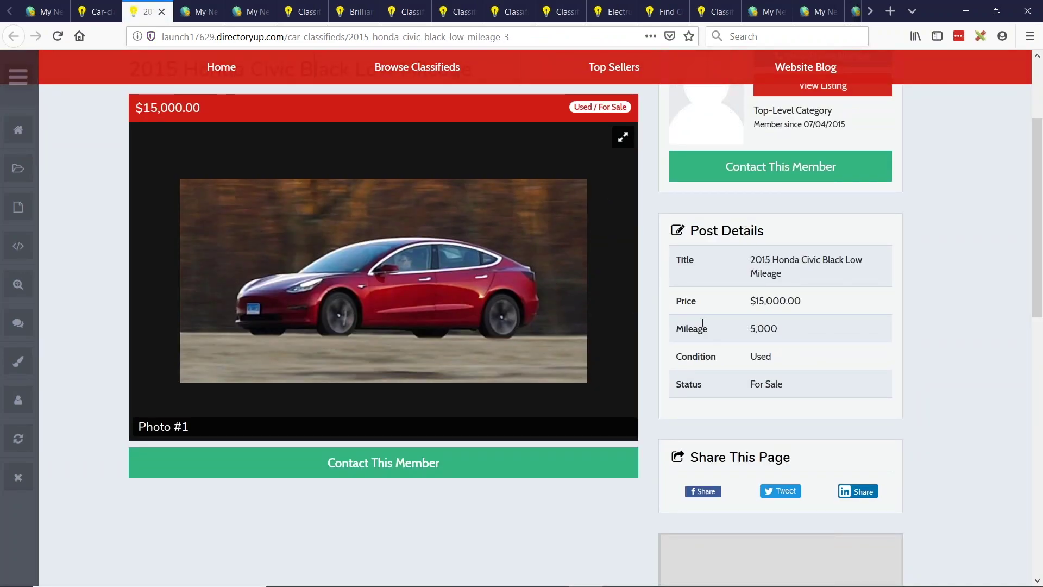
# - Check the post details: title, $15,000.00 price, Mileage 5,000, and Used condition
pyautogui.moveTo(681, 258); pyautogui.dragTo(695, 260)
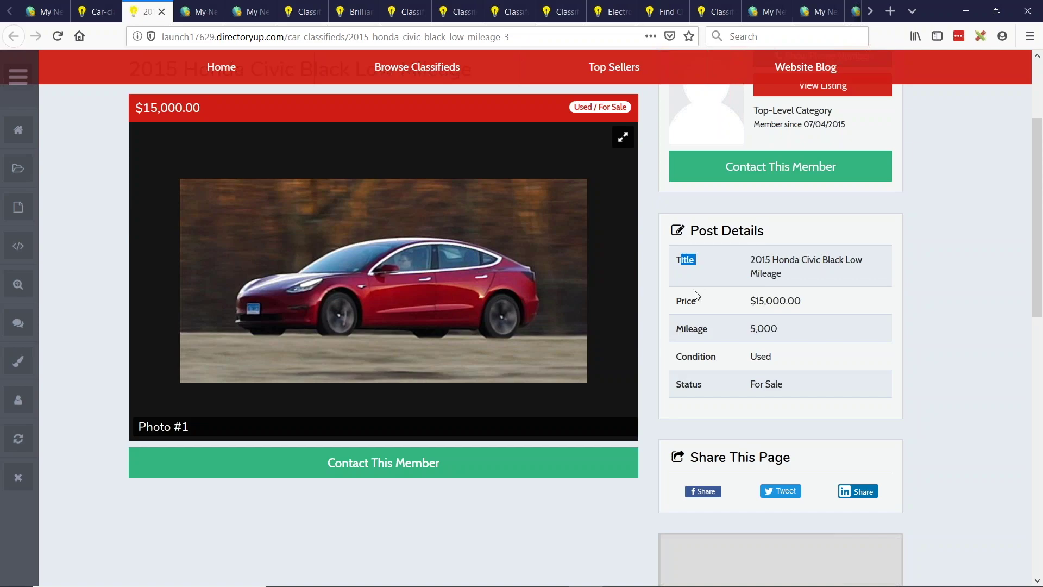
pyautogui.moveTo(678, 303); pyautogui.dragTo(781, 299)
pyautogui.moveTo(677, 325); pyautogui.dragTo(777, 329)
pyautogui.click(777, 330)
pyautogui.moveTo(752, 334); pyautogui.dragTo(800, 329)
pyautogui.click(800, 330)
pyautogui.moveTo(751, 360); pyautogui.dragTo(788, 352)
pyautogui.moveTo(750, 384); pyautogui.dragTo(827, 377)
pyautogui.click(826, 377)
pyautogui.scroll(2, 838, 382)
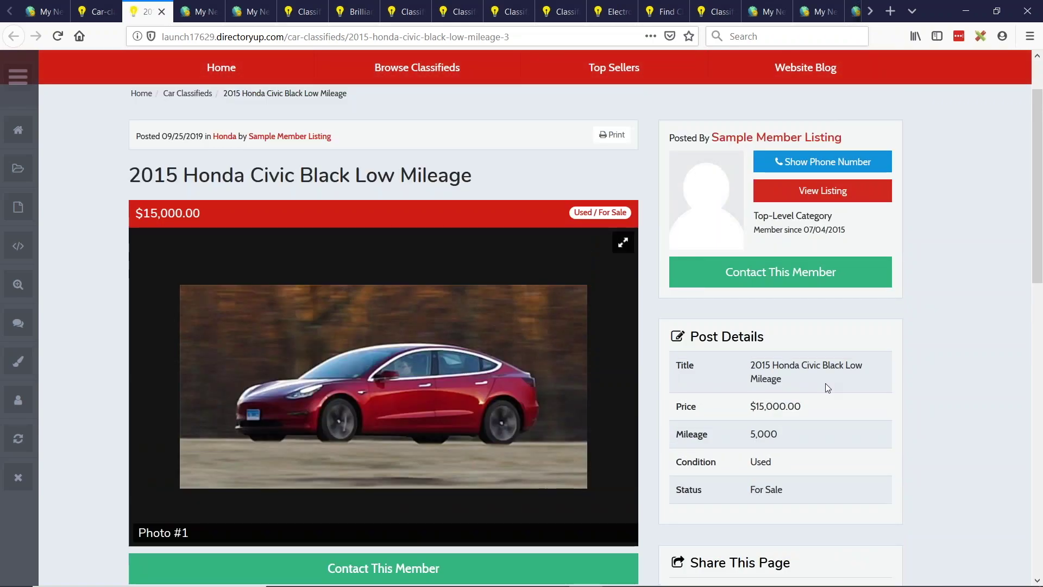
pyautogui.scroll(-2, 943, 413)
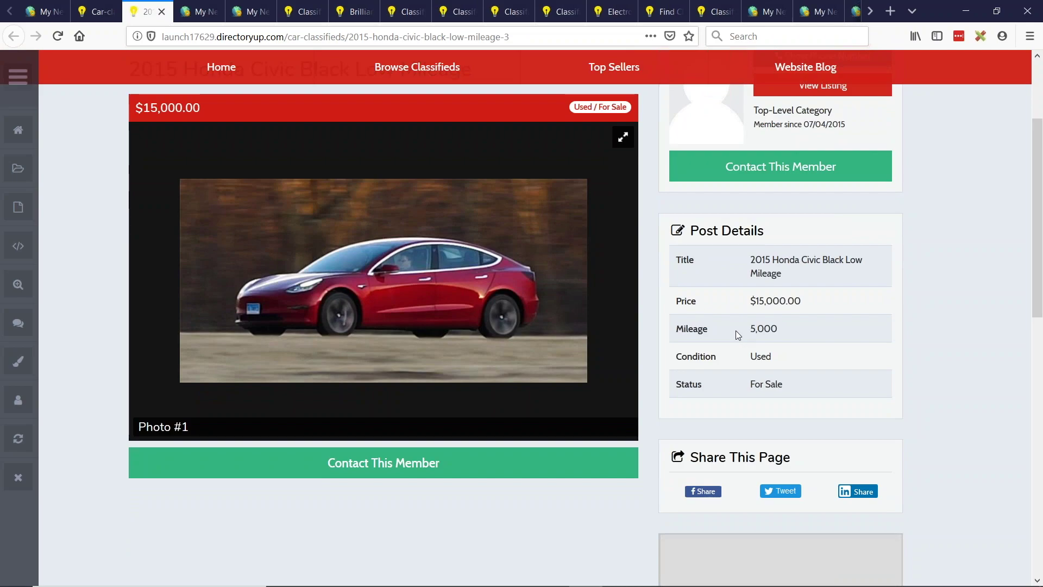
pyautogui.scroll(-4, 735, 331)
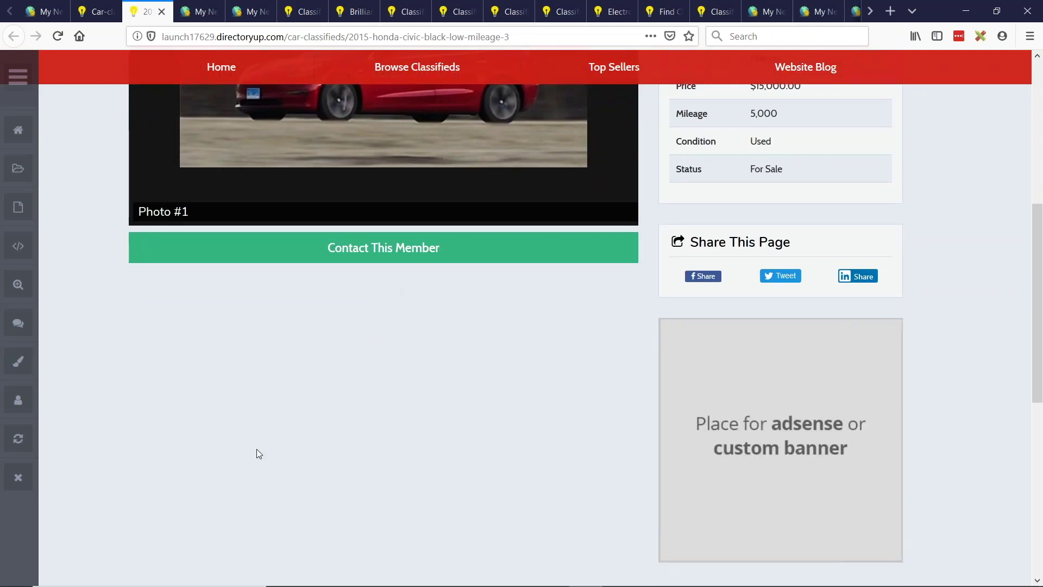
pyautogui.scroll(-1, 313, 258)
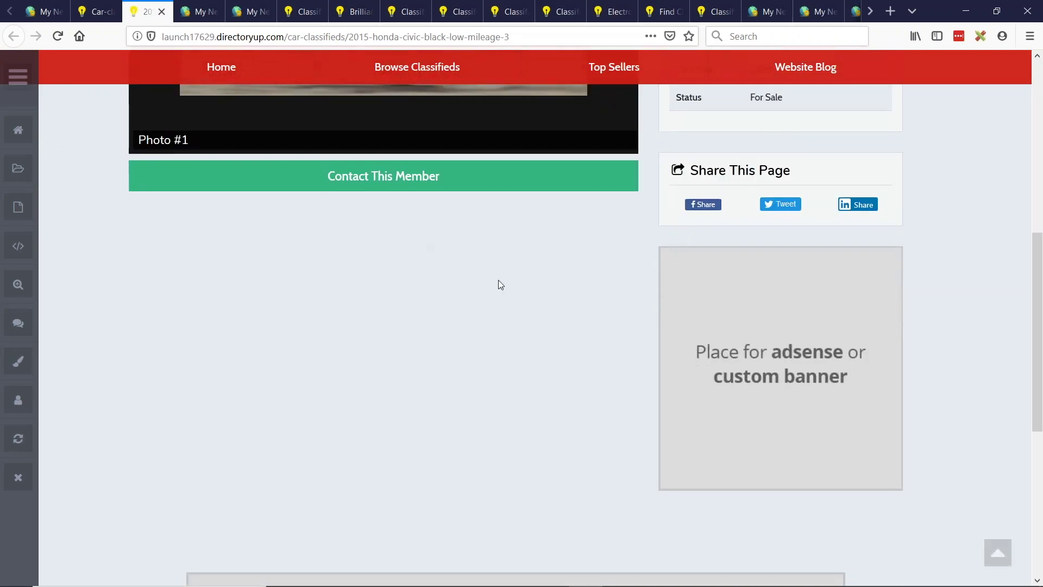
pyautogui.scroll(4, 449, 341)
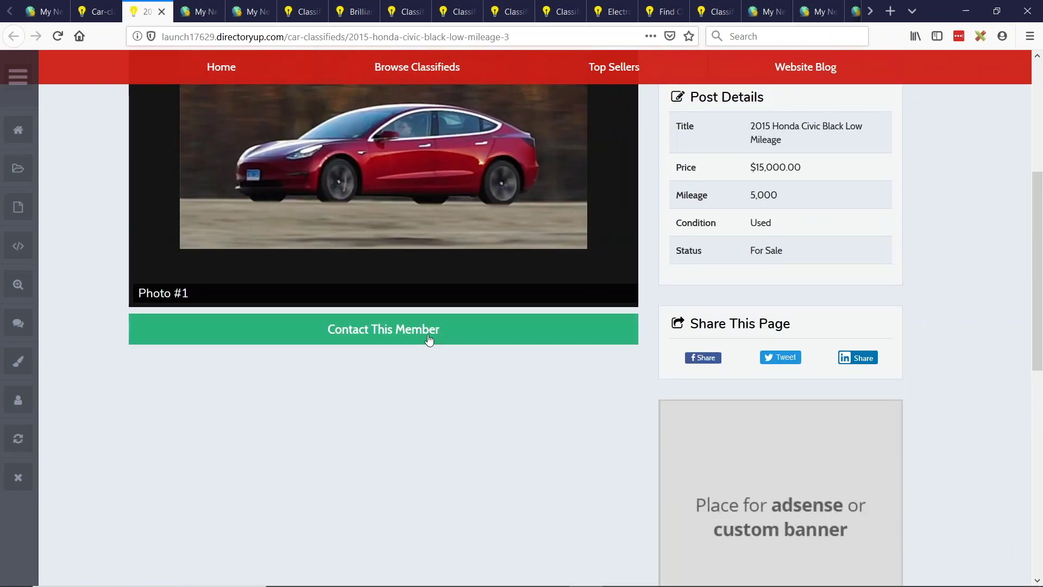
pyautogui.scroll(3, 380, 297)
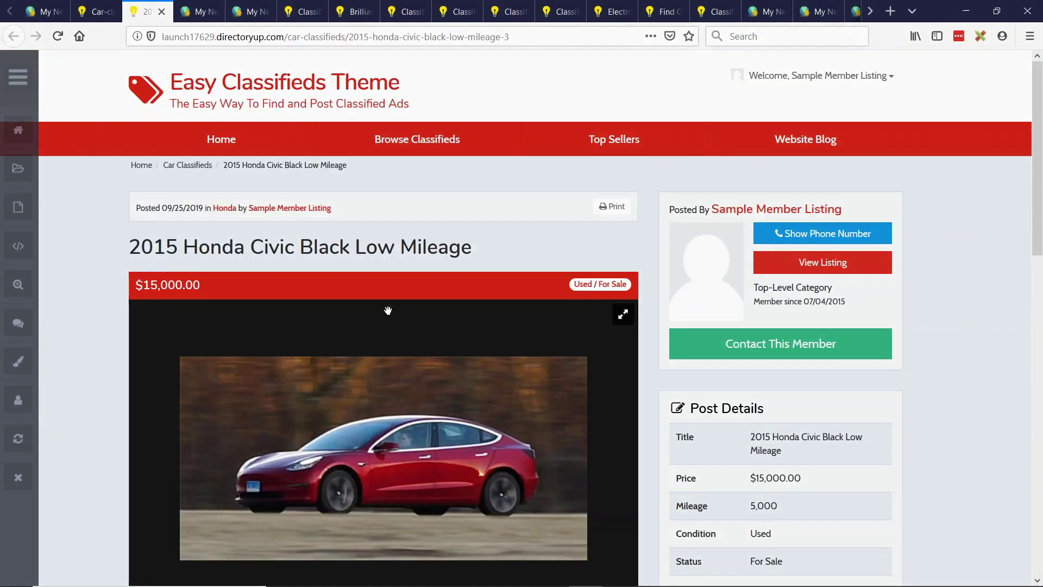